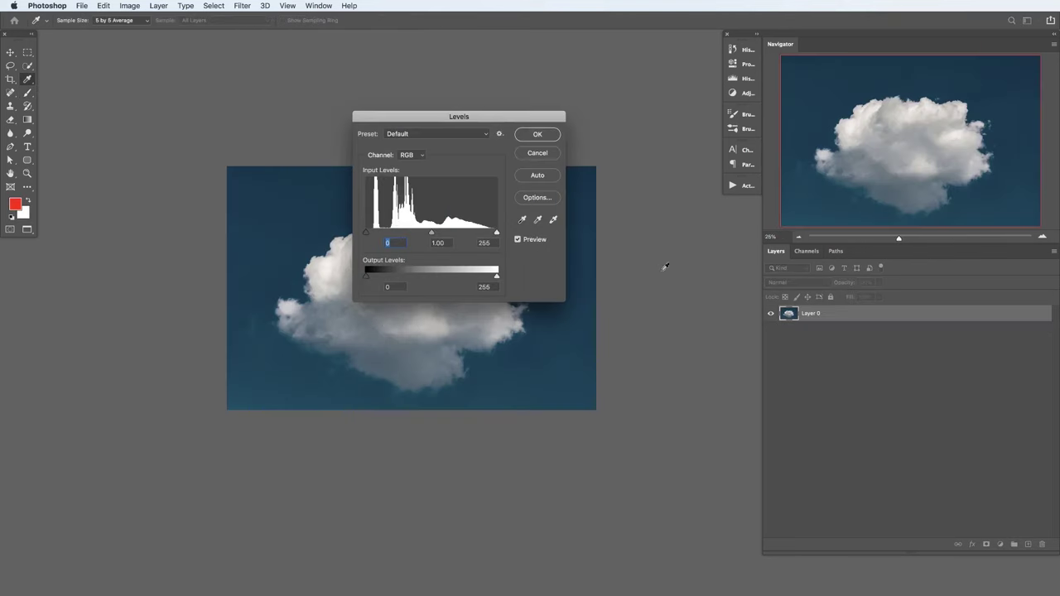
Step: Darken the sky with Levels, desaturate the cloud image, and invert it to dark on white
drag(372, 237, 390, 237)
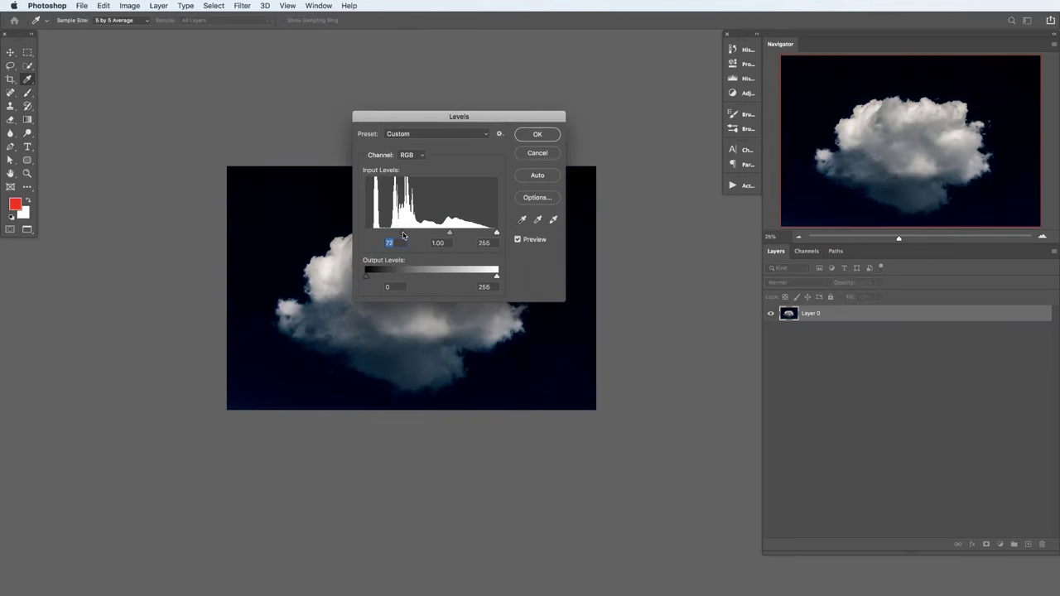
key(Return)
key(super+shift+u)
click(129, 6)
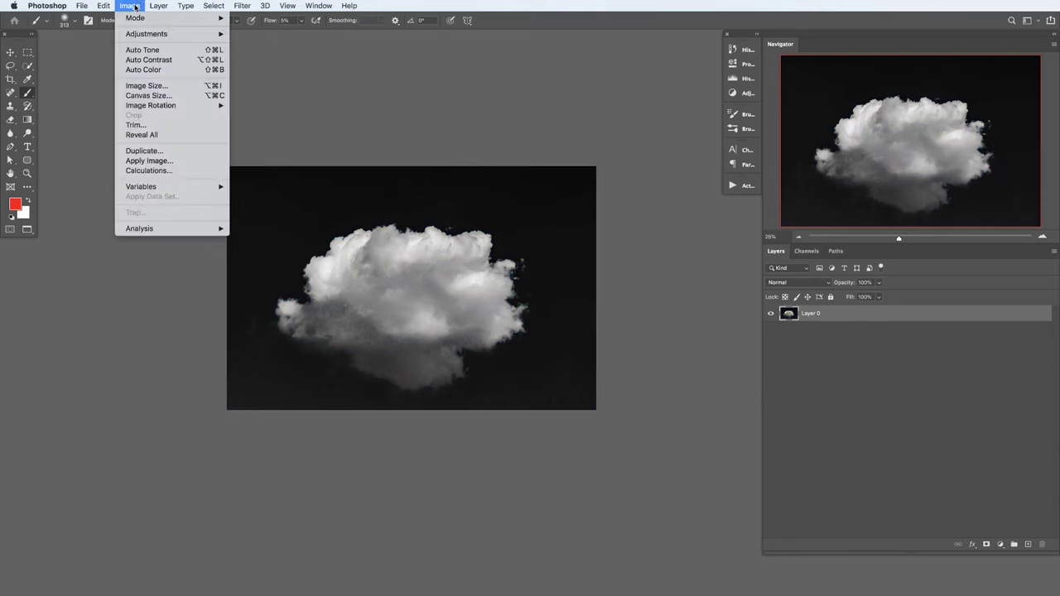
mouse_move(165, 30)
click(273, 180)
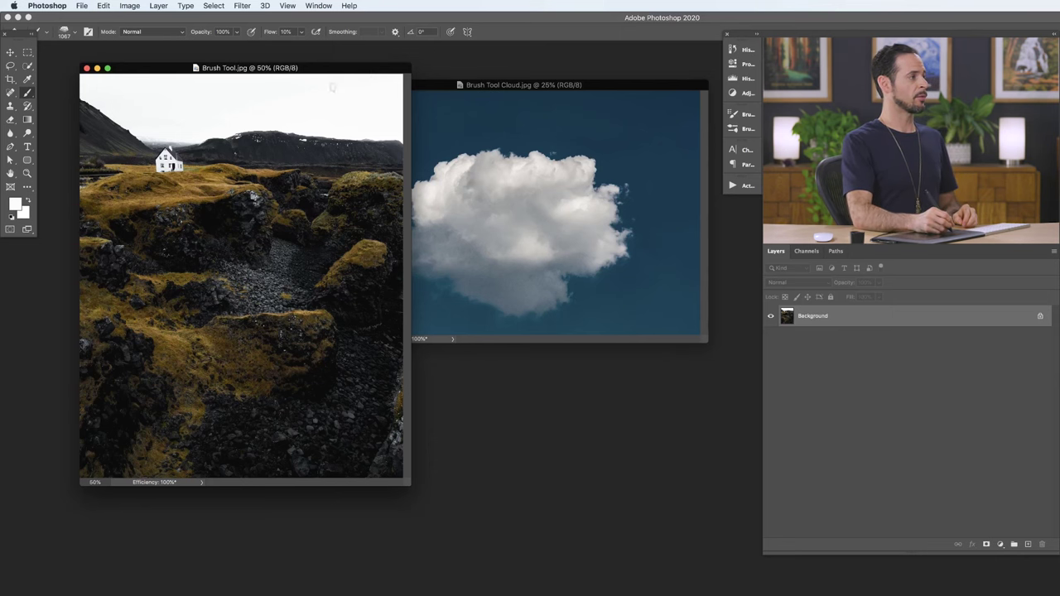
Step: Move the landscape window aside, switch to full screen view and zoom the photo to fill it
drag(326, 74, 359, 73)
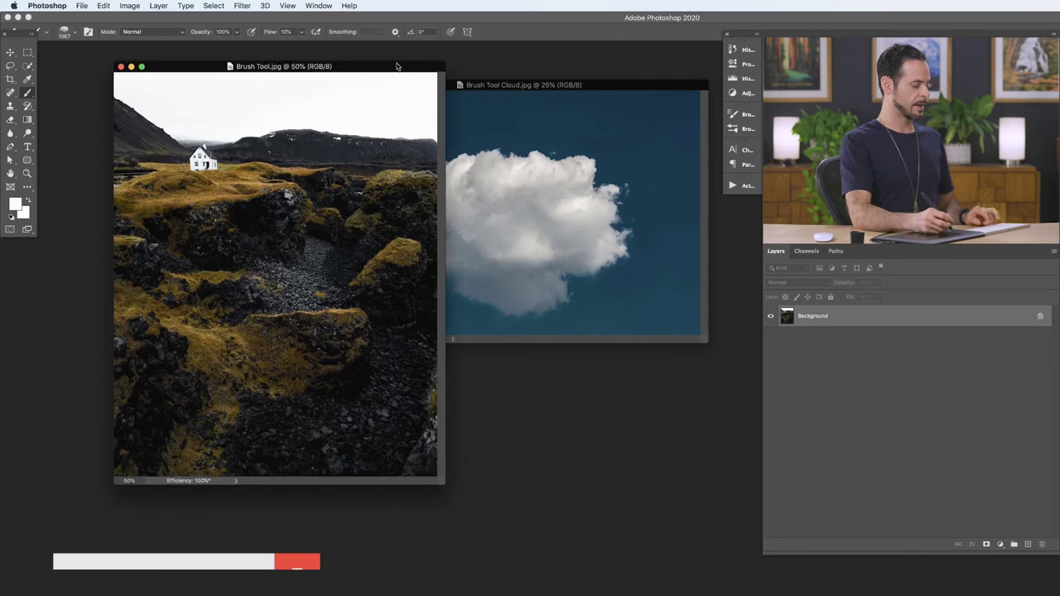
key(f)
drag(509, 307, 378, 324)
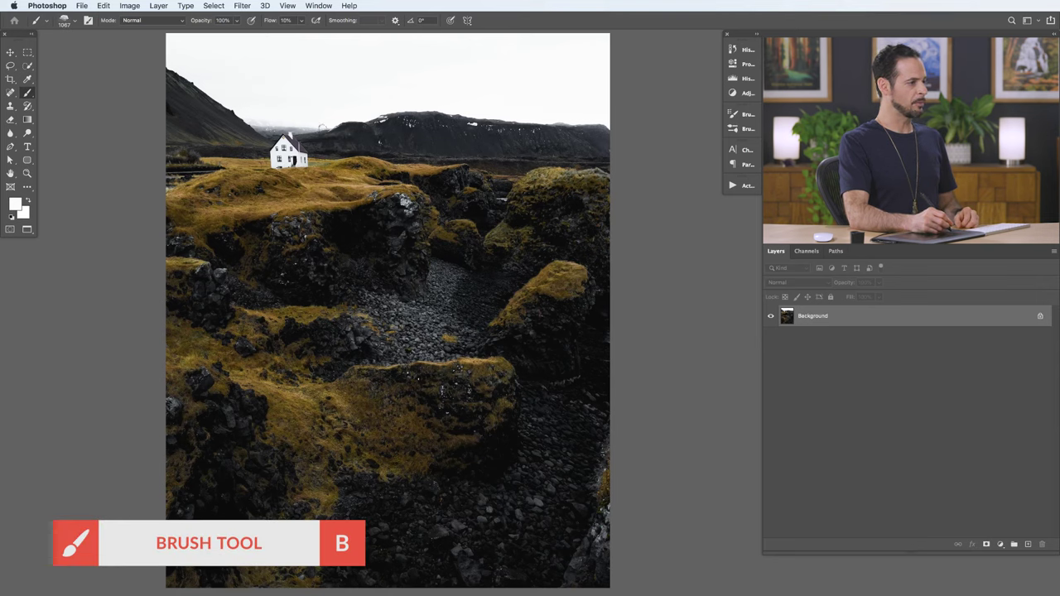
Step: Load the Soft Round brush with 0% hardness and dismiss the brush size alert
right_click(320, 127)
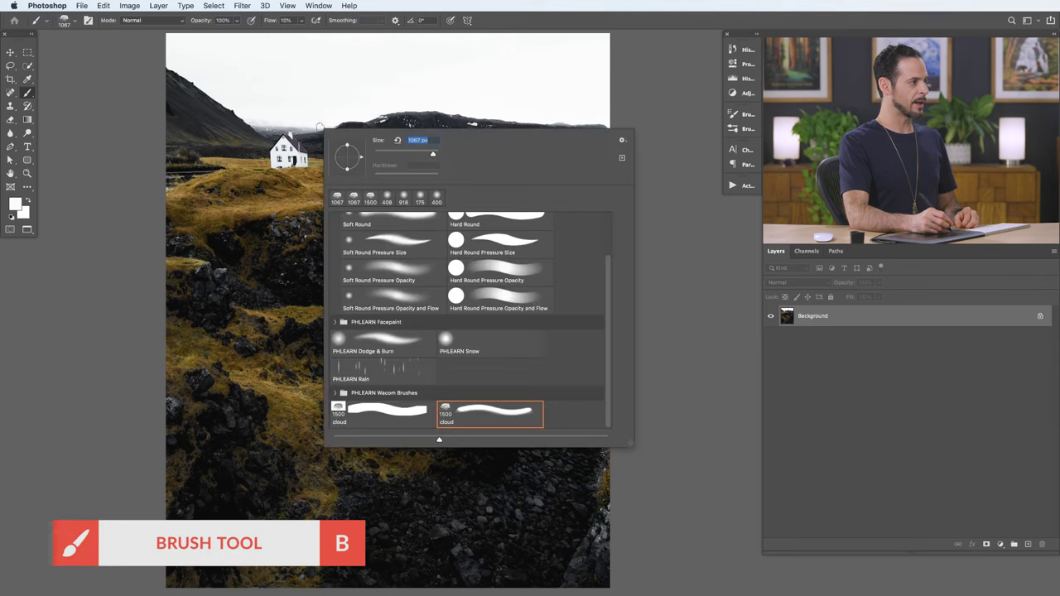
click(414, 222)
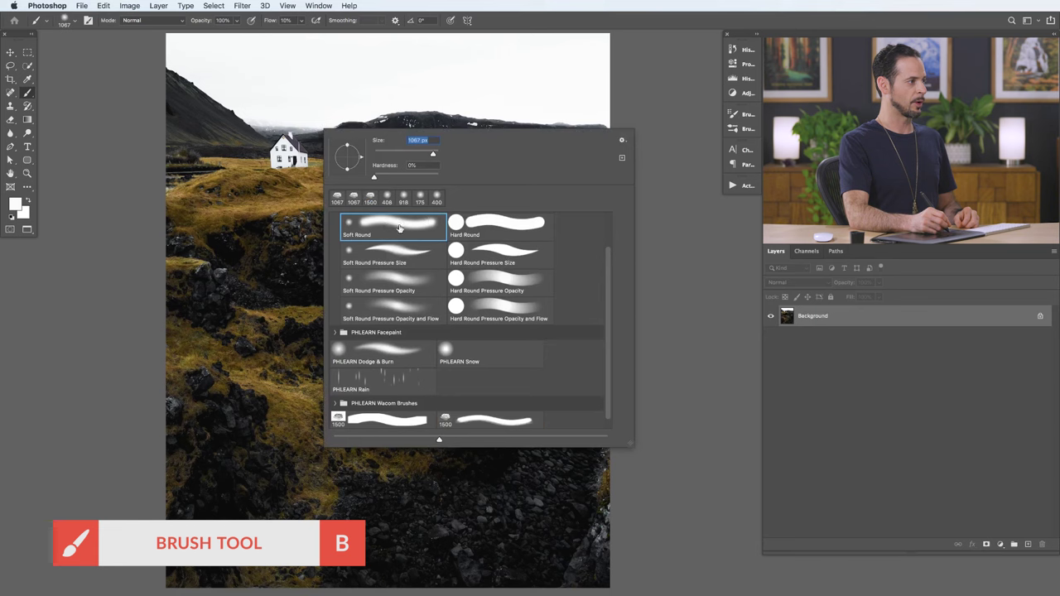
key(Return)
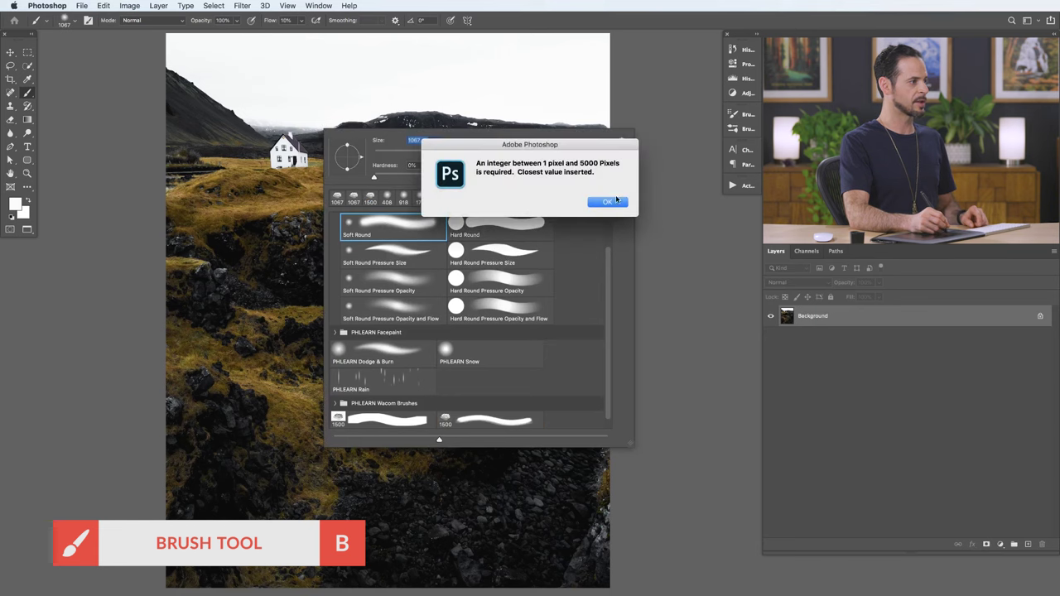
click(614, 201)
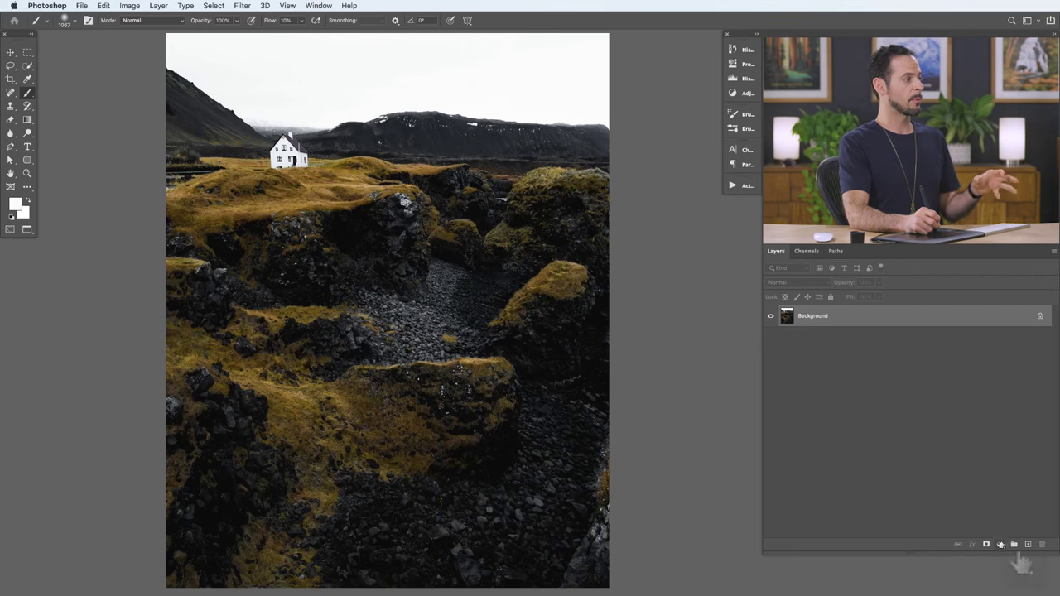
Step: Add a Curves adjustment layer with the curve bent upward to brighten the landscape
click(1000, 545)
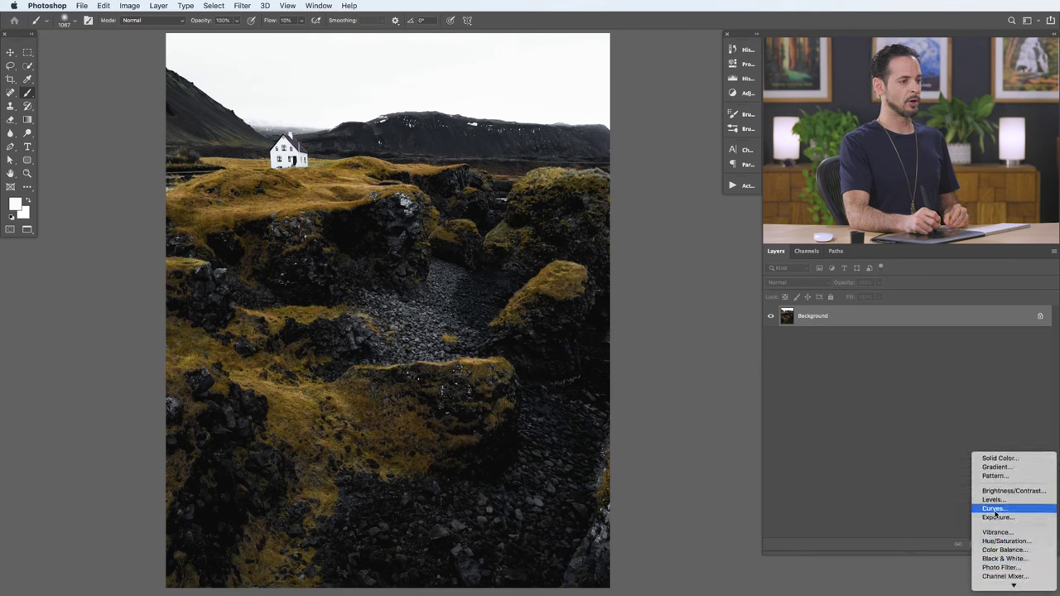
click(995, 509)
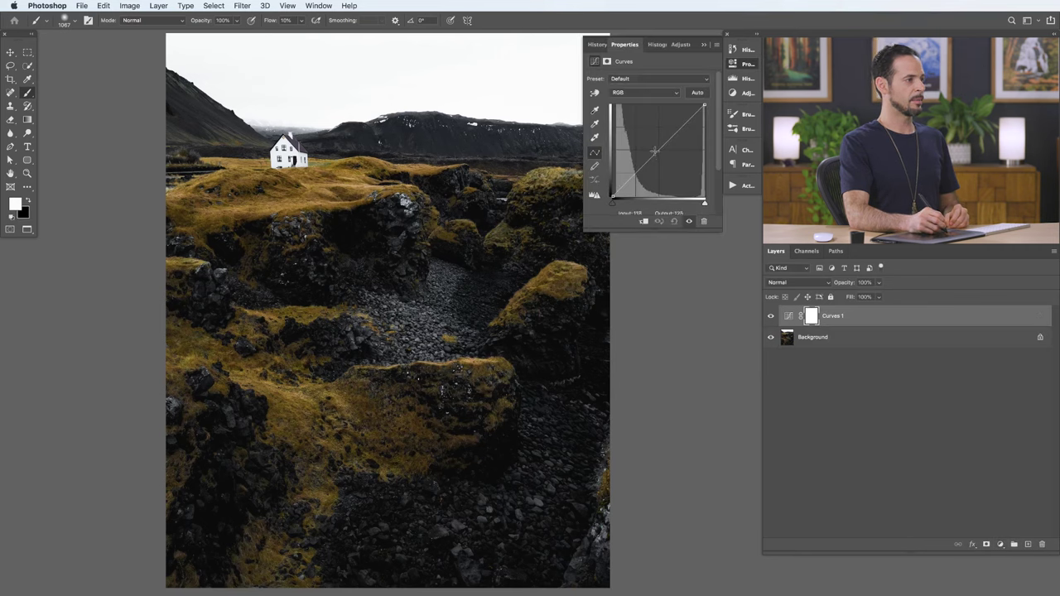
drag(654, 151, 651, 142)
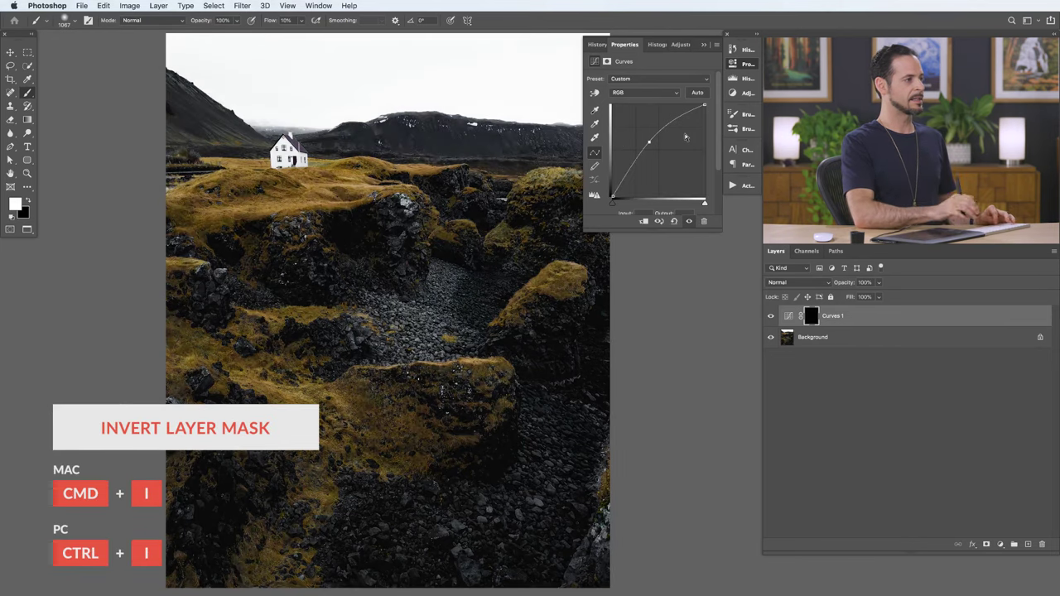
Step: Collapse the Curves properties and resize the soft brush to 322 px, keeping hardness at 0%
click(748, 71)
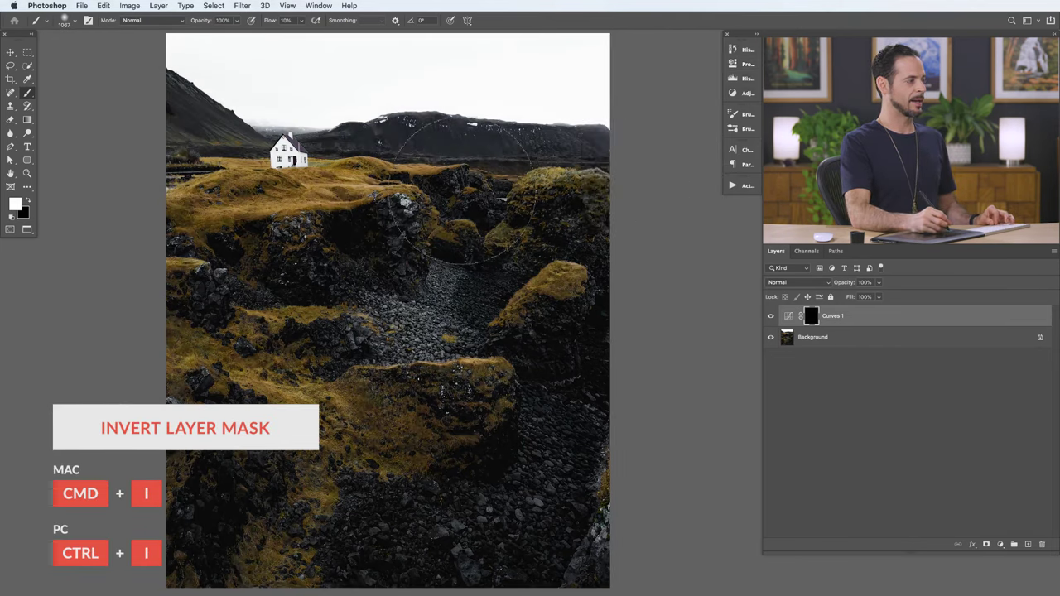
drag(430, 249, 406, 249)
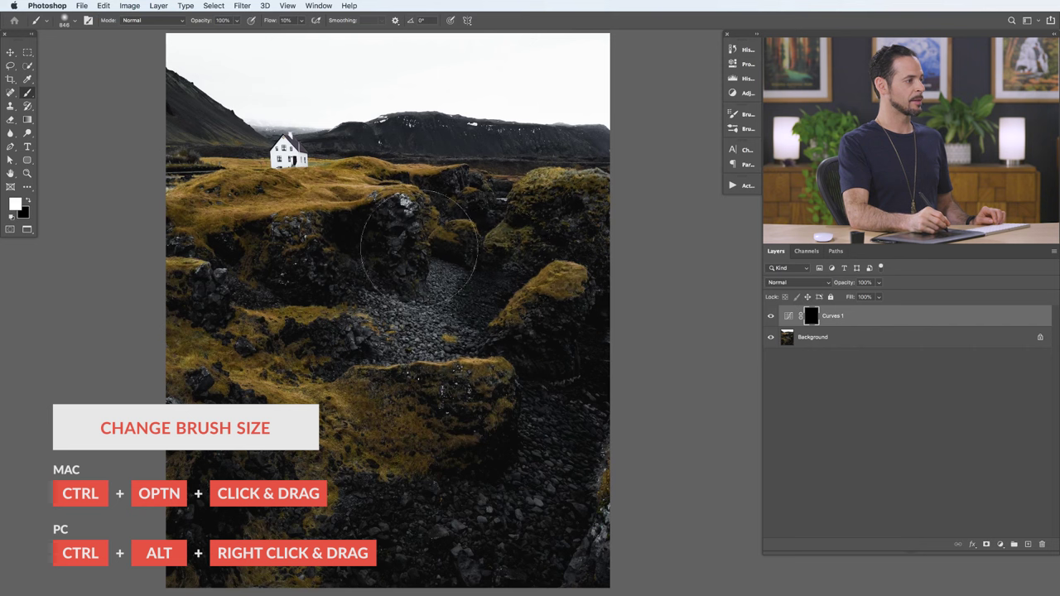
mouse_move(418, 244)
mouse_down()
mouse_move(451, 249)
mouse_move(323, 267)
mouse_move(373, 263)
mouse_move(337, 259)
mouse_move(494, 279)
mouse_up()
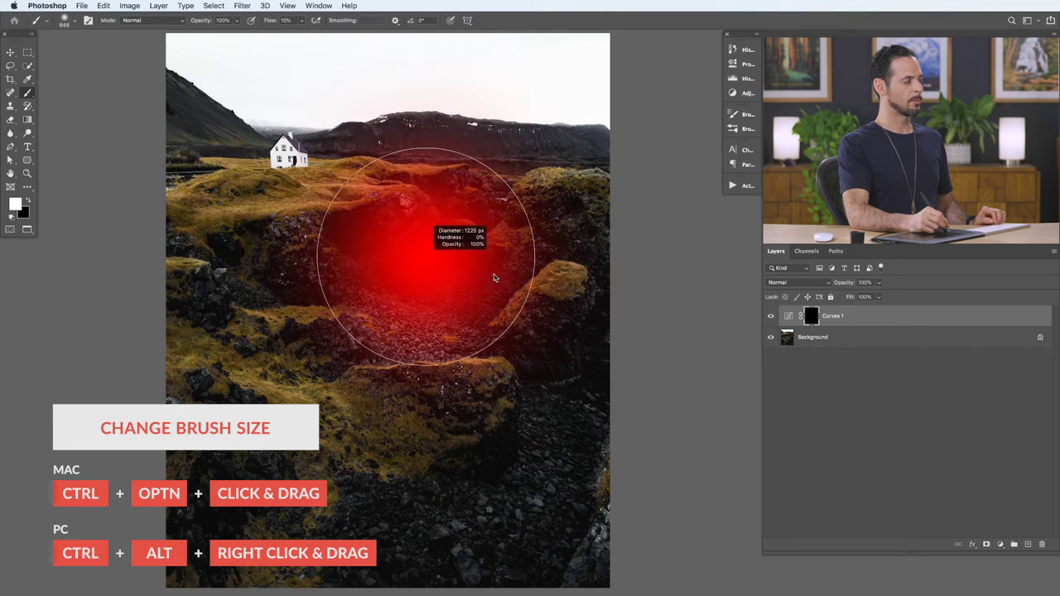
drag(471, 121, 472, 215)
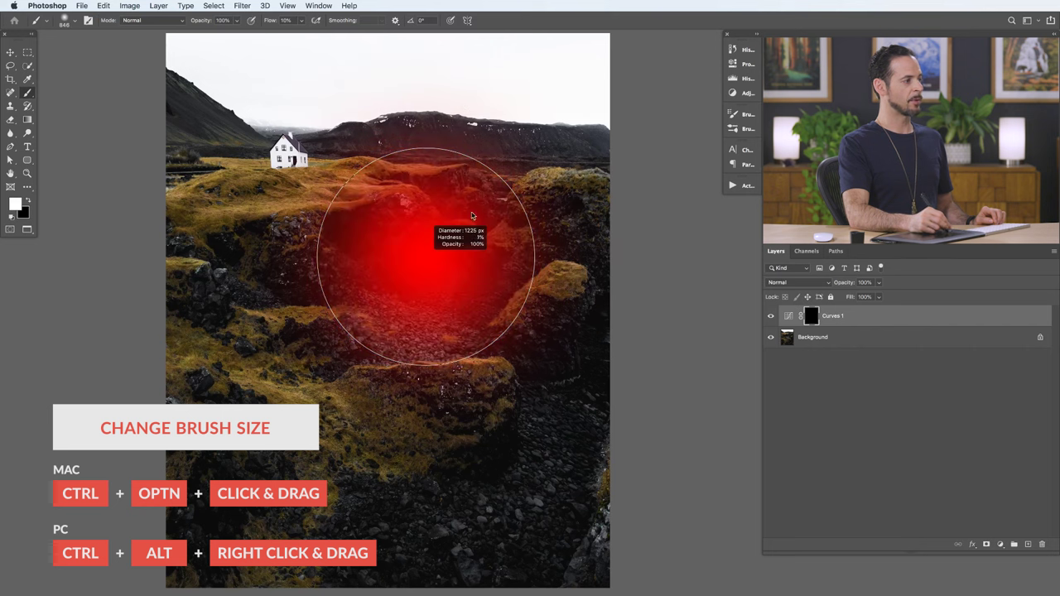
mouse_move(461, 143)
mouse_down()
mouse_move(457, 108)
mouse_move(468, 166)
mouse_up()
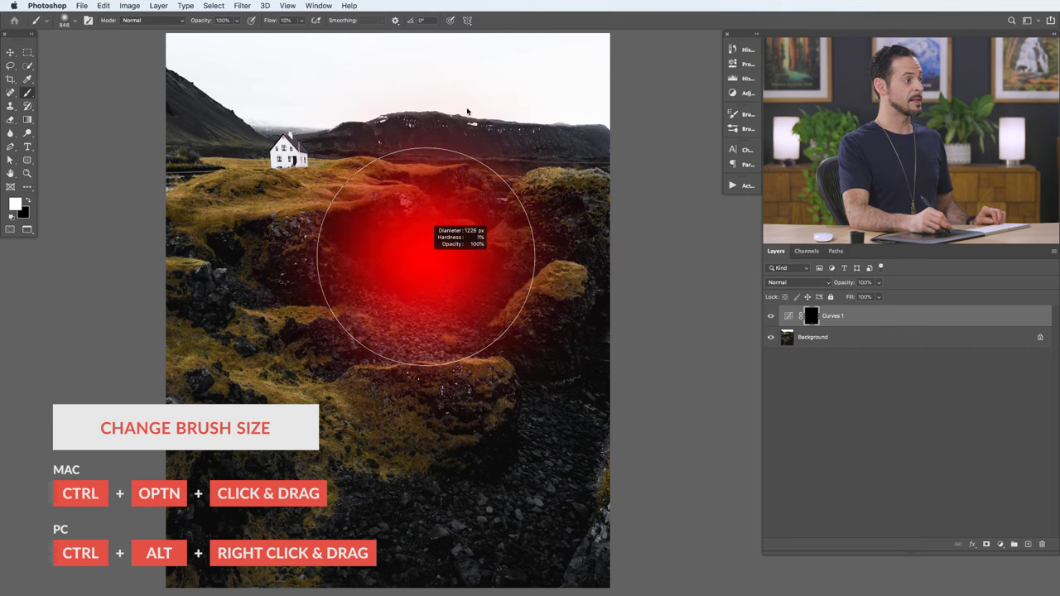
mouse_move(467, 111)
mouse_down()
mouse_move(454, 161)
mouse_move(336, 179)
mouse_move(522, 199)
mouse_move(240, 263)
mouse_up()
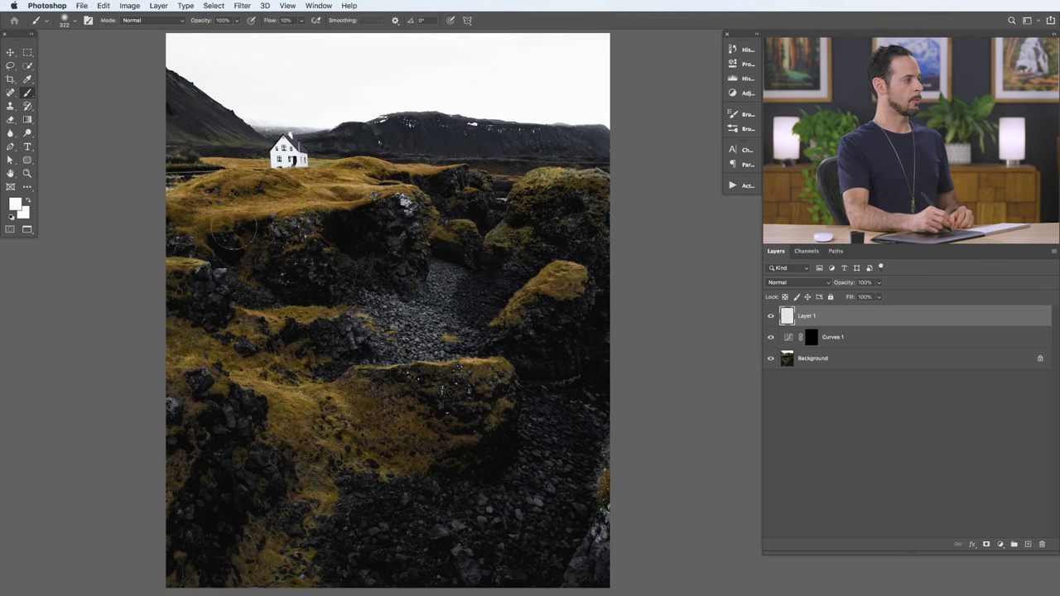
Step: Set the foreground colour to bright red, then paint a test stroke and undo it
click(15, 206)
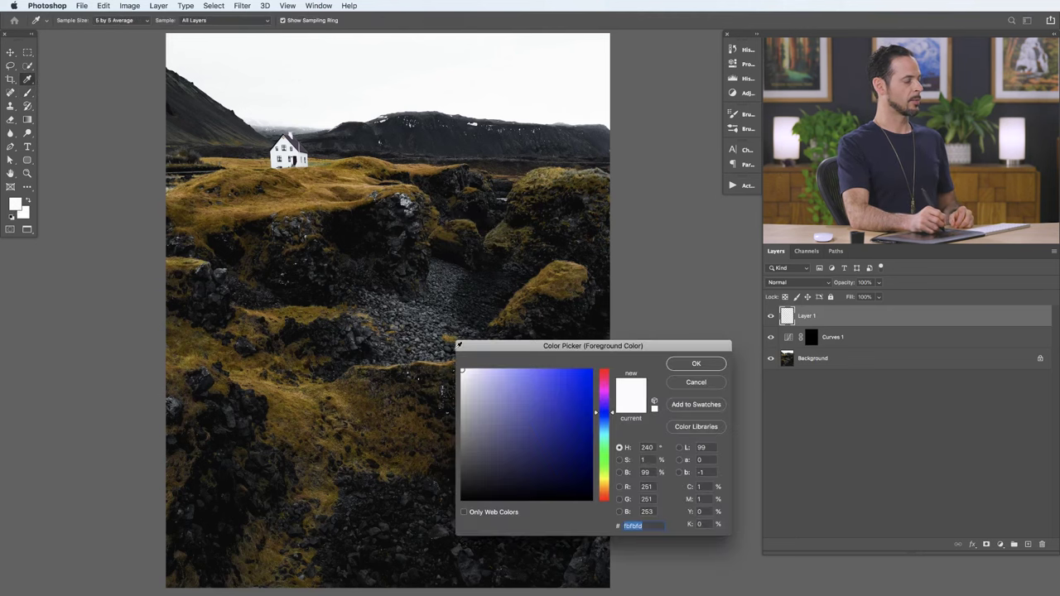
click(606, 380)
click(583, 377)
click(680, 363)
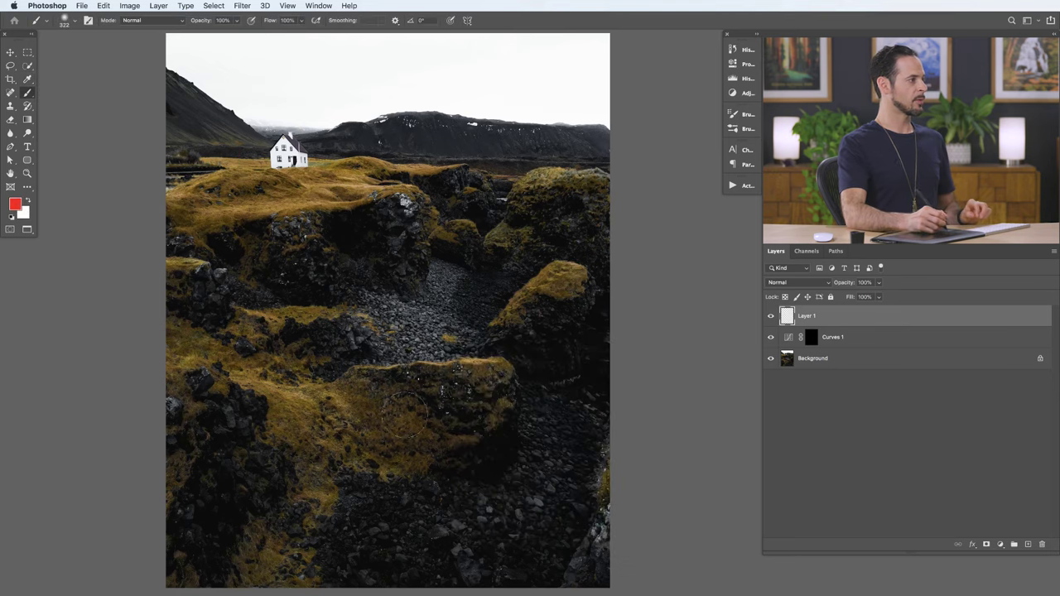
mouse_move(232, 261)
mouse_down()
mouse_move(355, 230)
mouse_move(528, 211)
mouse_move(226, 317)
mouse_move(369, 307)
mouse_move(247, 387)
mouse_move(575, 369)
mouse_move(334, 524)
mouse_move(431, 542)
mouse_up()
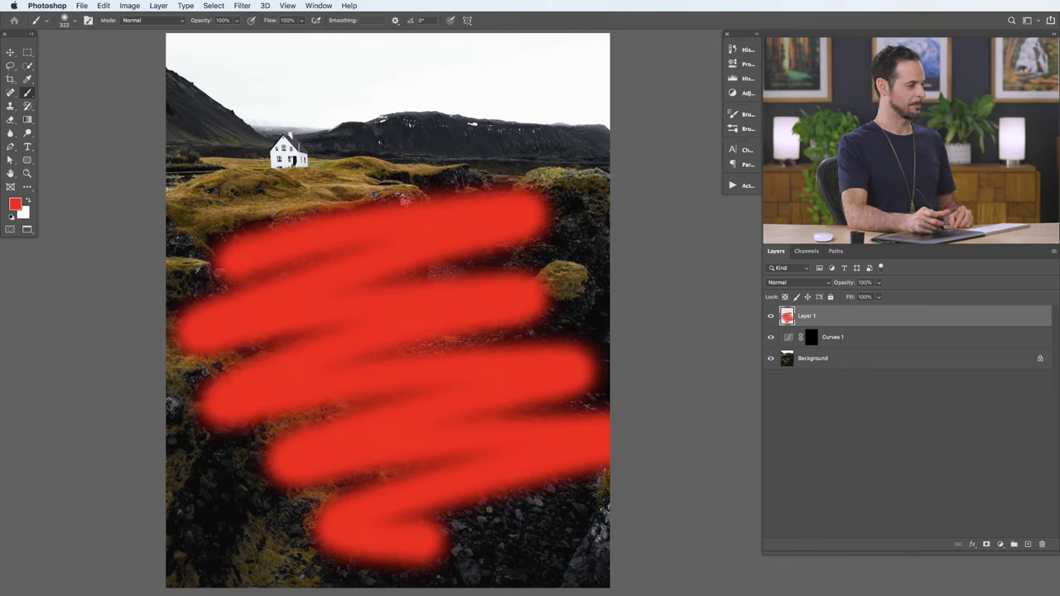
key(super+z)
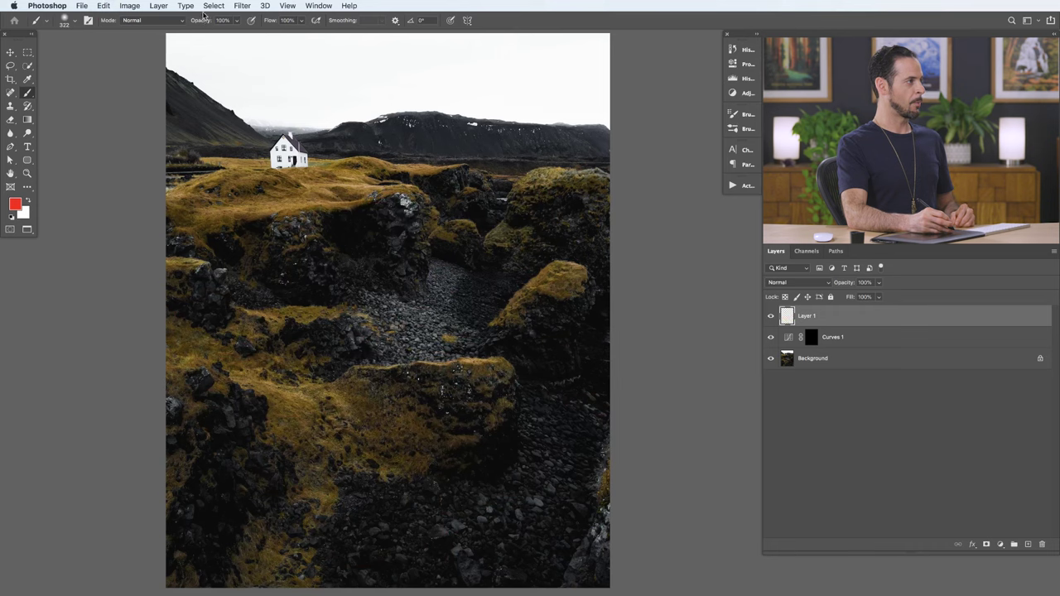
Step: At 20% opacity, paint overlapping translucent red strokes over the rocks, ridge and lower foreground
key(2)
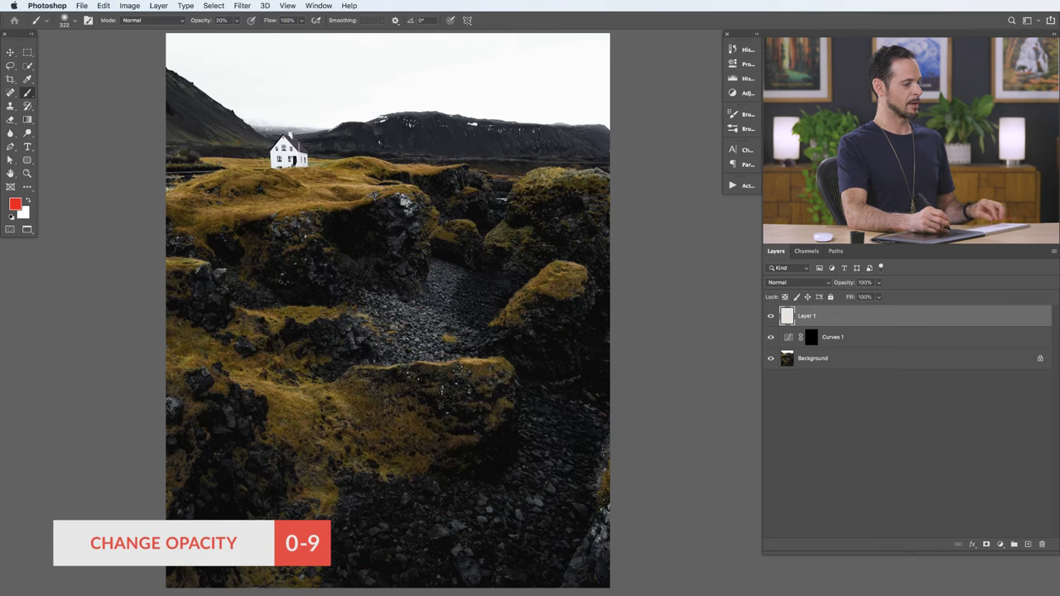
mouse_move(386, 279)
mouse_down()
mouse_move(356, 270)
mouse_move(240, 280)
mouse_move(555, 195)
mouse_up()
drag(381, 145, 528, 217)
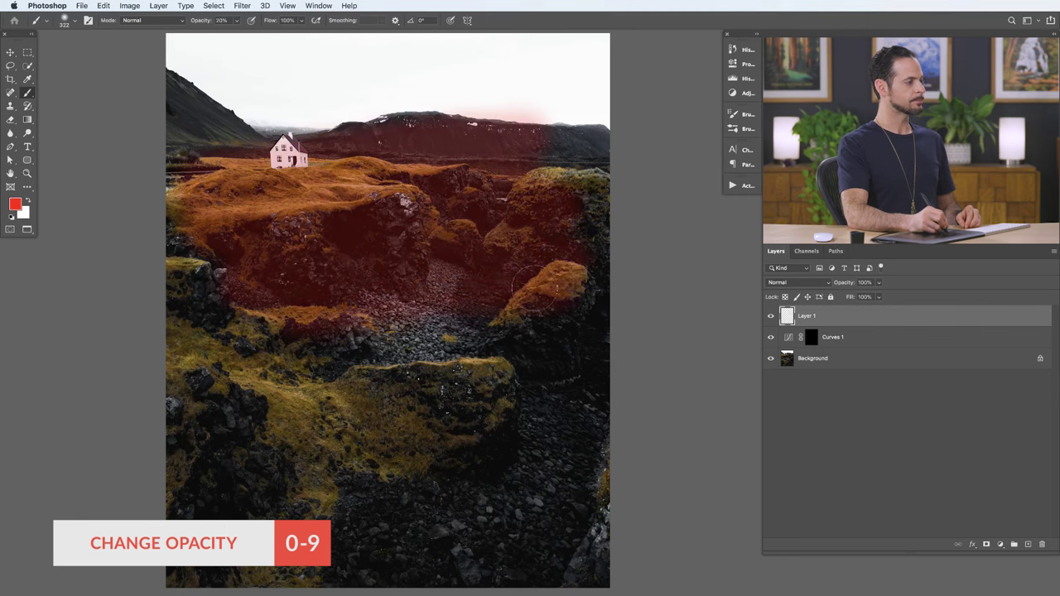
mouse_move(534, 285)
mouse_down()
mouse_move(577, 294)
mouse_move(529, 320)
mouse_up()
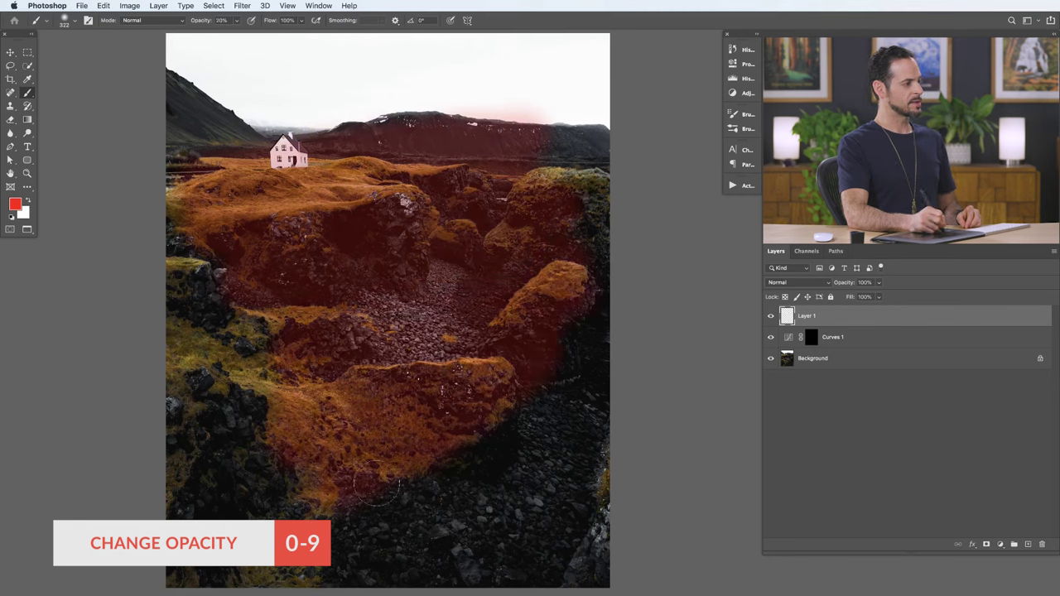
drag(377, 502, 480, 418)
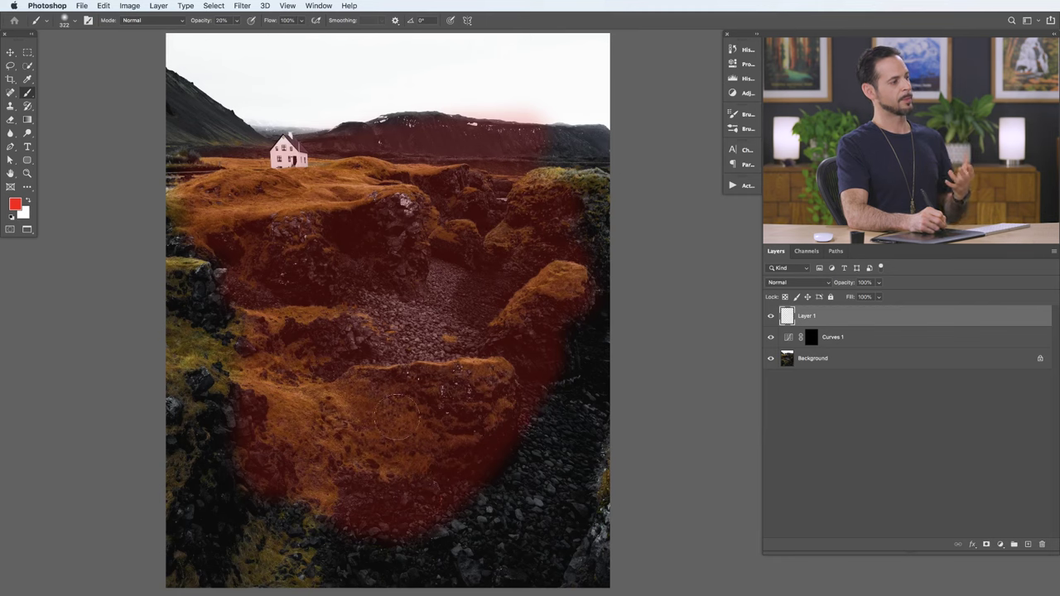
drag(396, 418, 428, 389)
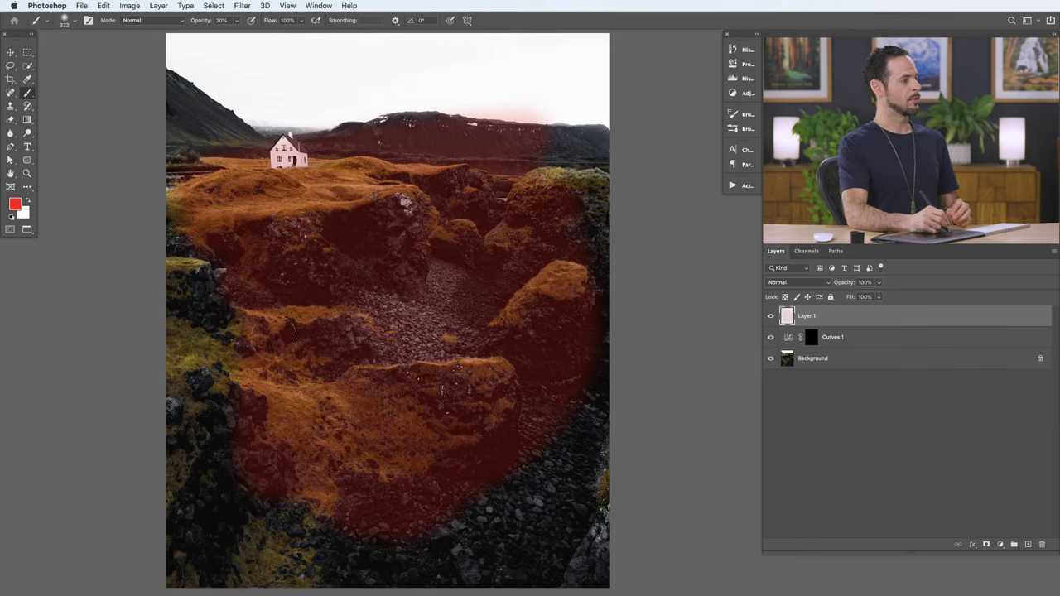
drag(273, 340, 304, 325)
mouse_move(497, 340)
mouse_down()
mouse_move(539, 381)
mouse_move(249, 452)
mouse_move(282, 489)
mouse_move(347, 504)
mouse_move(372, 551)
mouse_move(355, 558)
mouse_up()
drag(360, 415, 455, 385)
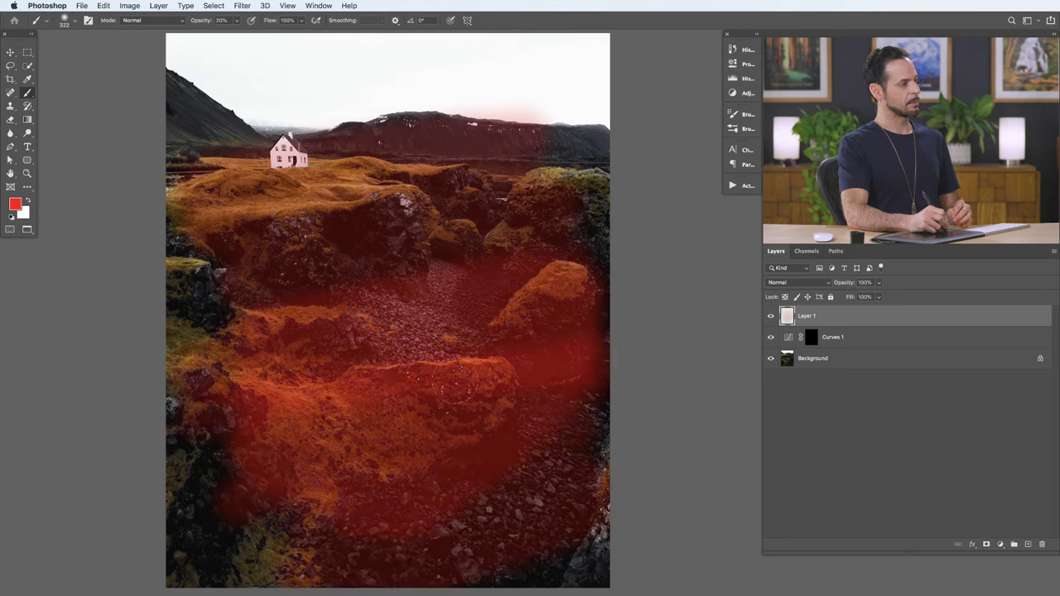
mouse_move(556, 377)
mouse_down()
mouse_move(588, 388)
mouse_move(570, 425)
mouse_move(528, 446)
mouse_move(545, 489)
mouse_move(488, 525)
mouse_move(594, 543)
mouse_up()
mouse_move(425, 525)
mouse_down()
mouse_move(248, 477)
mouse_move(572, 472)
mouse_move(356, 542)
mouse_move(518, 576)
mouse_up()
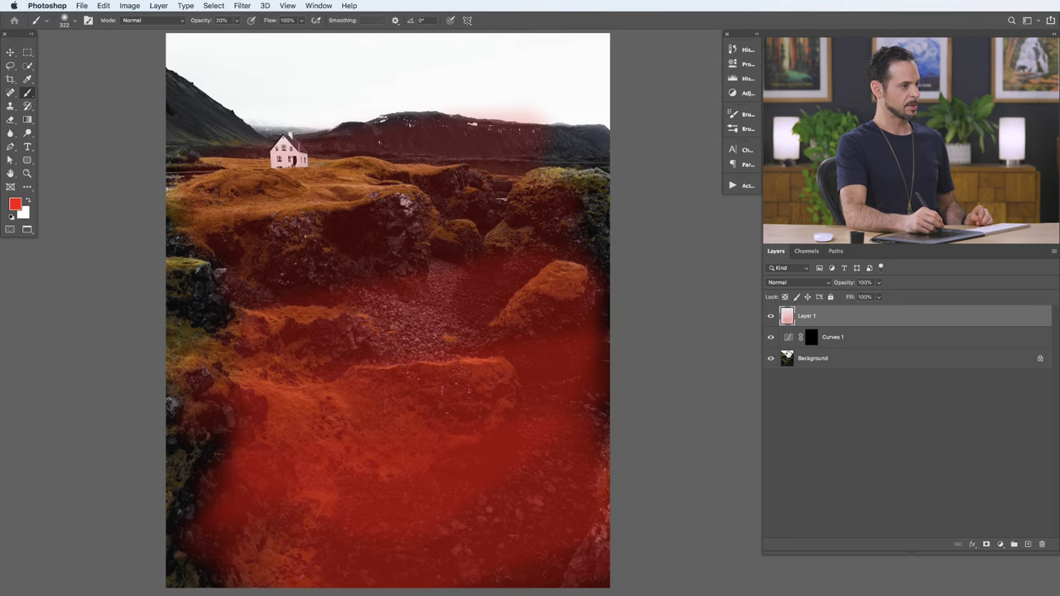
Step: Add a white Solid Color fill layer and move it beneath Layer 1
click(1000, 546)
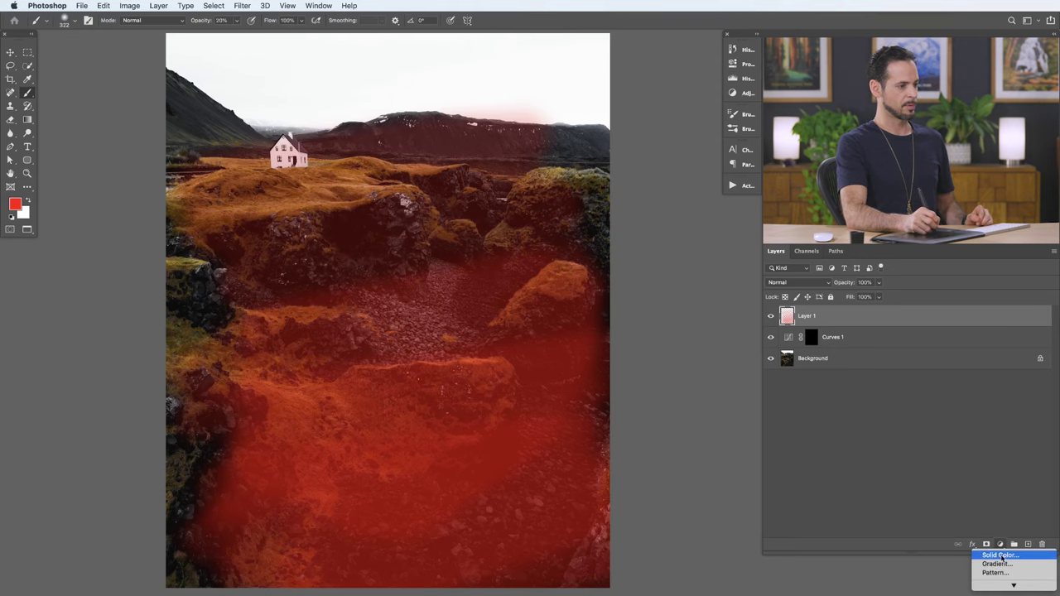
click(911, 550)
click(416, 327)
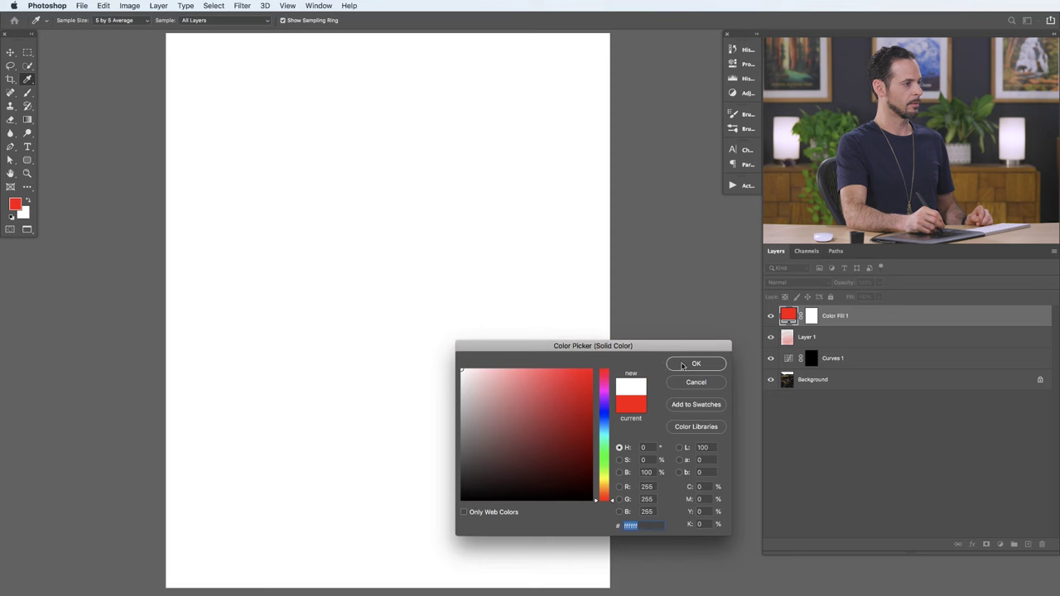
click(695, 363)
mouse_move(861, 323)
mouse_down()
mouse_move(859, 345)
mouse_move(840, 339)
mouse_up()
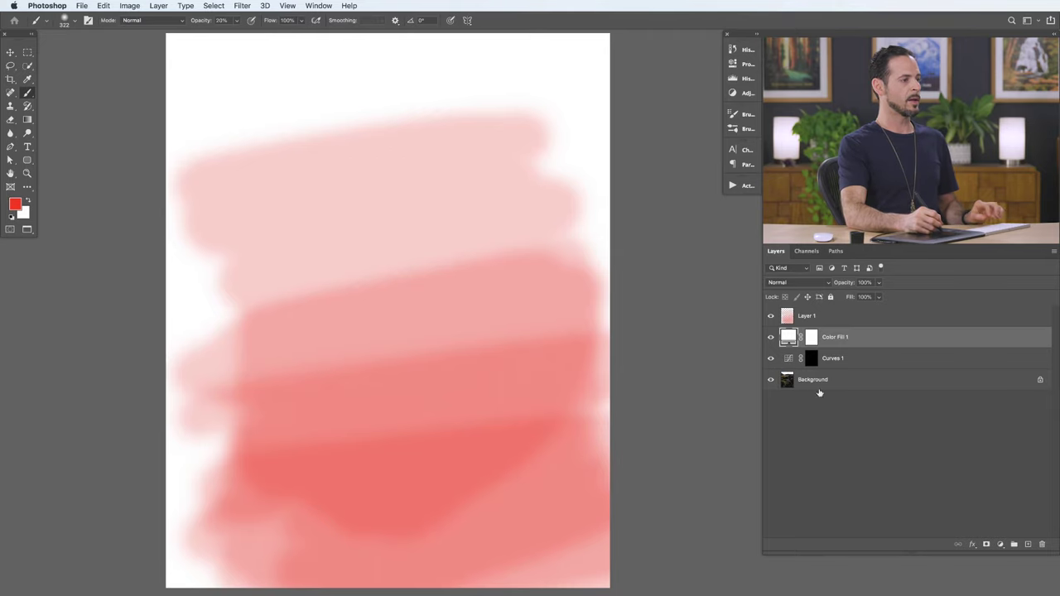
Step: Hide Layer 1, then test a 100% opacity, 10% flow red stroke on a new layer and undo it
click(770, 316)
click(808, 317)
key(super+shift+alt+n)
key(0)
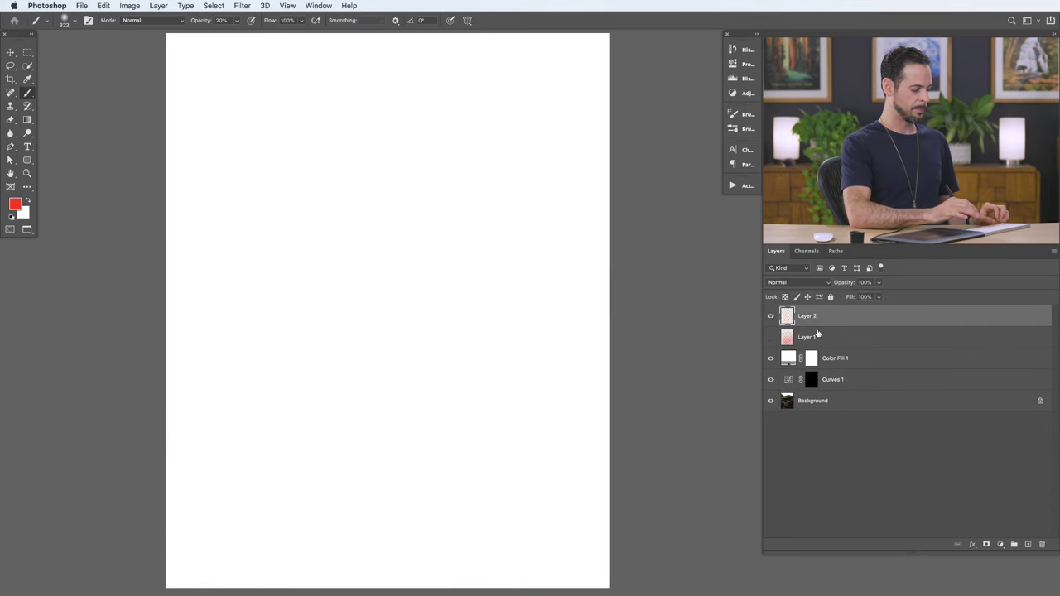
key(shift+1)
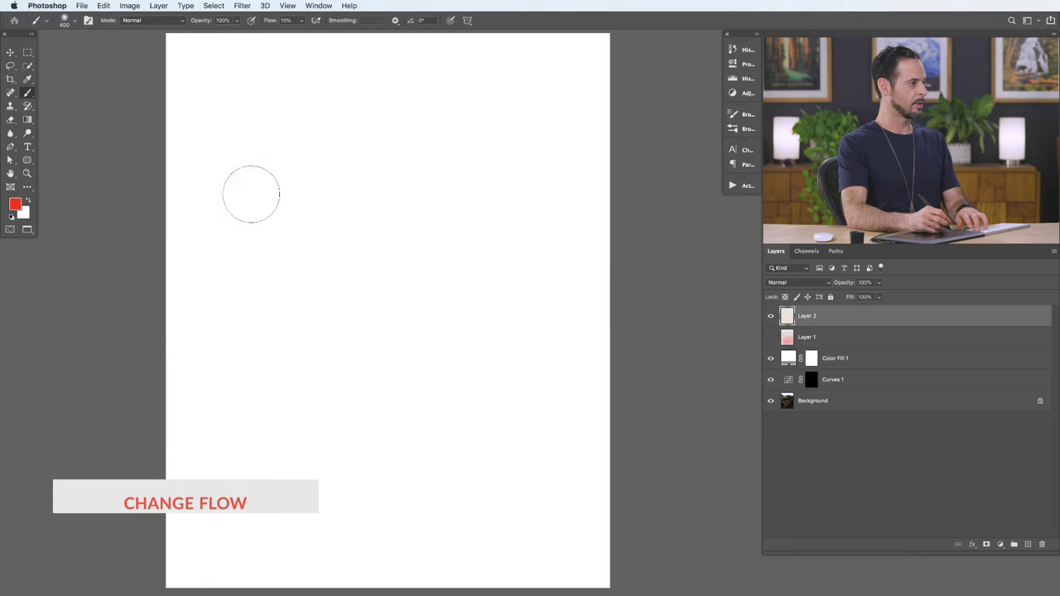
key(bracketright)
key(bracketright)
key(bracketright)
key(bracketright)
key(bracketright)
key(bracketright)
key(bracketright)
key(bracketright)
mouse_move(244, 251)
mouse_down()
mouse_move(403, 213)
mouse_move(587, 208)
mouse_move(254, 310)
mouse_move(348, 342)
mouse_move(608, 331)
mouse_move(241, 452)
mouse_move(438, 464)
mouse_move(573, 495)
mouse_move(182, 542)
mouse_move(443, 442)
mouse_move(549, 360)
mouse_move(237, 399)
mouse_move(449, 320)
mouse_move(568, 225)
mouse_move(216, 353)
mouse_move(579, 352)
mouse_move(241, 431)
mouse_move(215, 422)
mouse_move(452, 313)
mouse_move(352, 322)
mouse_up()
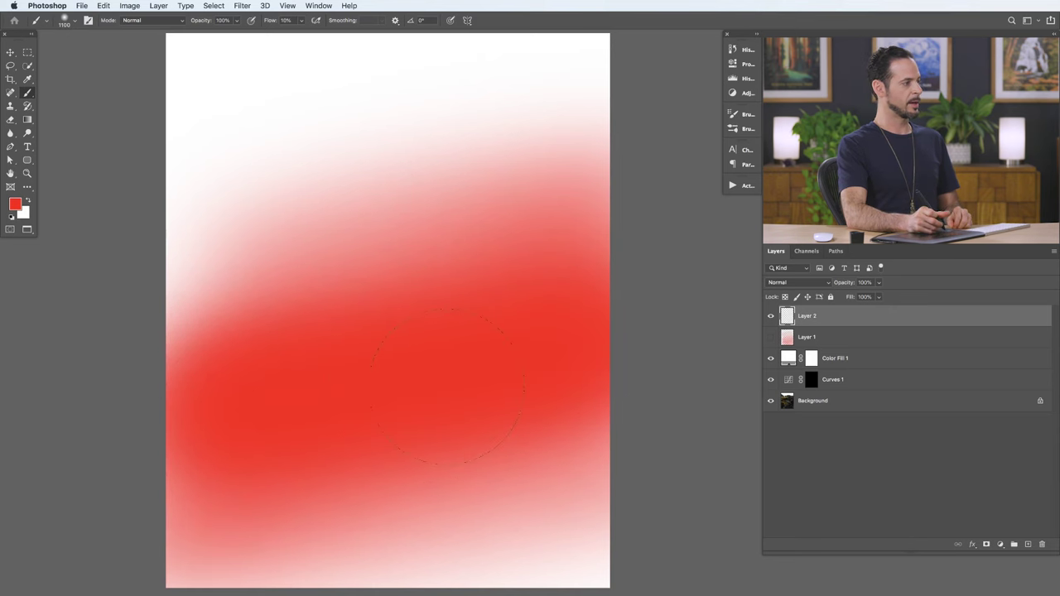
key(super+z)
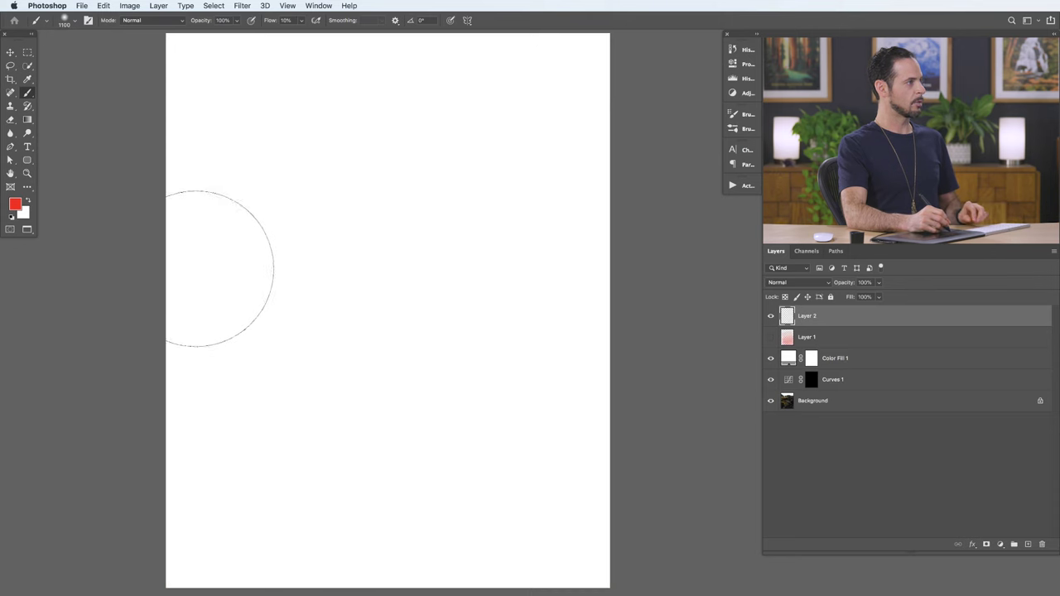
Step: Paint soft red build-up strokes at 5% flow, then delete the practice layers through Color Fill 1
key(shift+0)
key(shift+5)
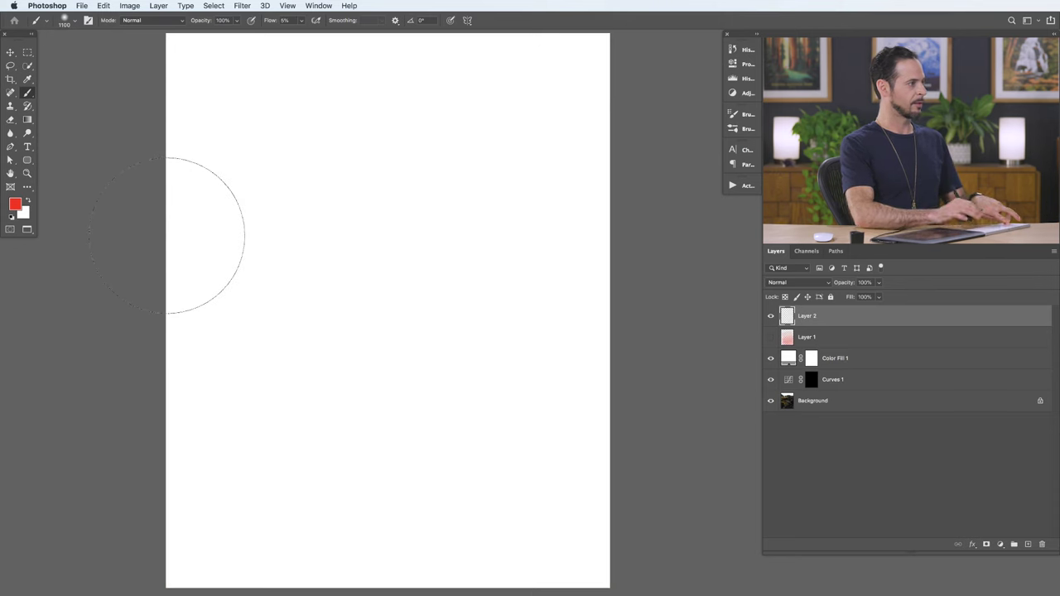
mouse_move(201, 244)
mouse_down()
mouse_move(612, 174)
mouse_move(165, 315)
mouse_move(563, 265)
mouse_move(220, 379)
mouse_move(541, 369)
mouse_move(229, 473)
mouse_move(550, 450)
mouse_move(256, 539)
mouse_move(662, 522)
mouse_move(315, 564)
mouse_move(596, 539)
mouse_move(199, 555)
mouse_move(605, 430)
mouse_move(215, 480)
mouse_move(604, 273)
mouse_move(191, 356)
mouse_move(502, 407)
mouse_move(224, 560)
mouse_move(580, 489)
mouse_move(549, 576)
mouse_up()
drag(472, 575, 301, 593)
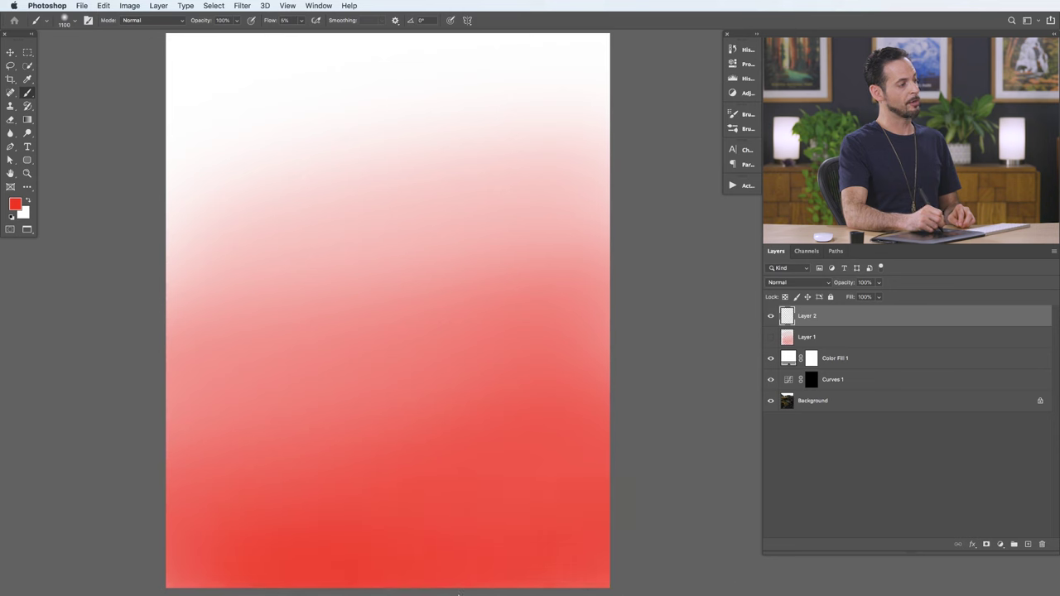
mouse_move(249, 381)
mouse_down()
mouse_move(525, 130)
mouse_move(215, 149)
mouse_move(568, 47)
mouse_move(315, 248)
mouse_move(544, 202)
mouse_move(531, 281)
mouse_move(580, 348)
mouse_up()
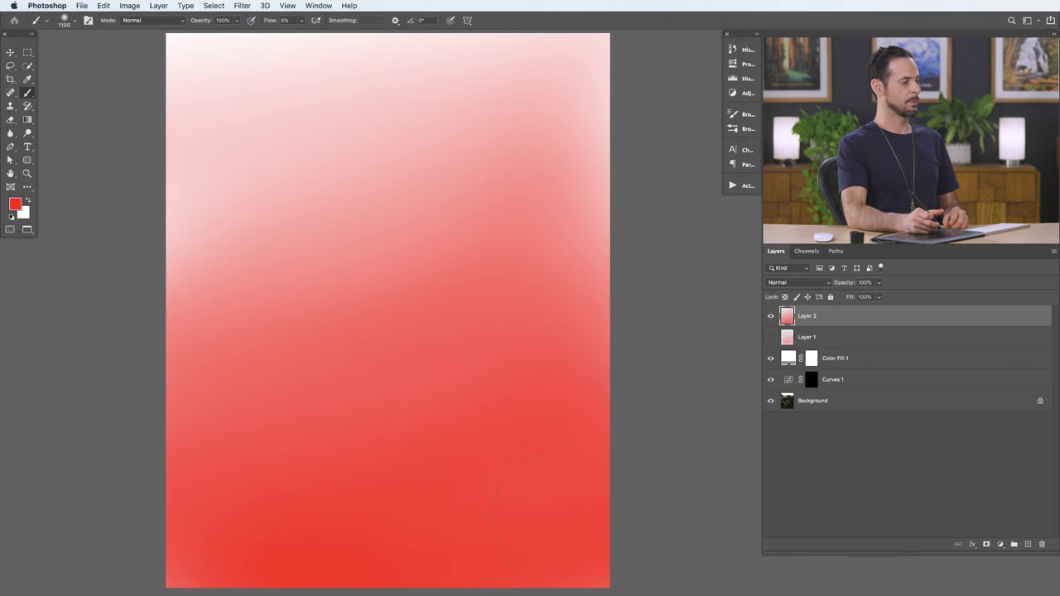
shift+click(861, 360)
key(Delete)
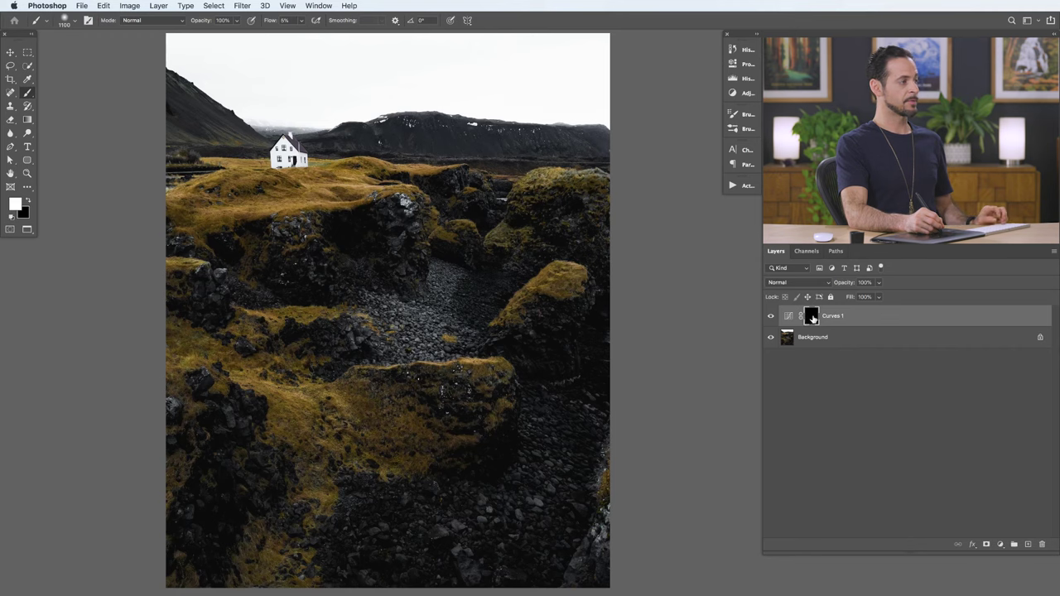
Step: Toggle the Curves 1 mask off and on, shrink the brush to about 357 px, and raise flow to 31%
shift+click(811, 318)
shift+click(812, 318)
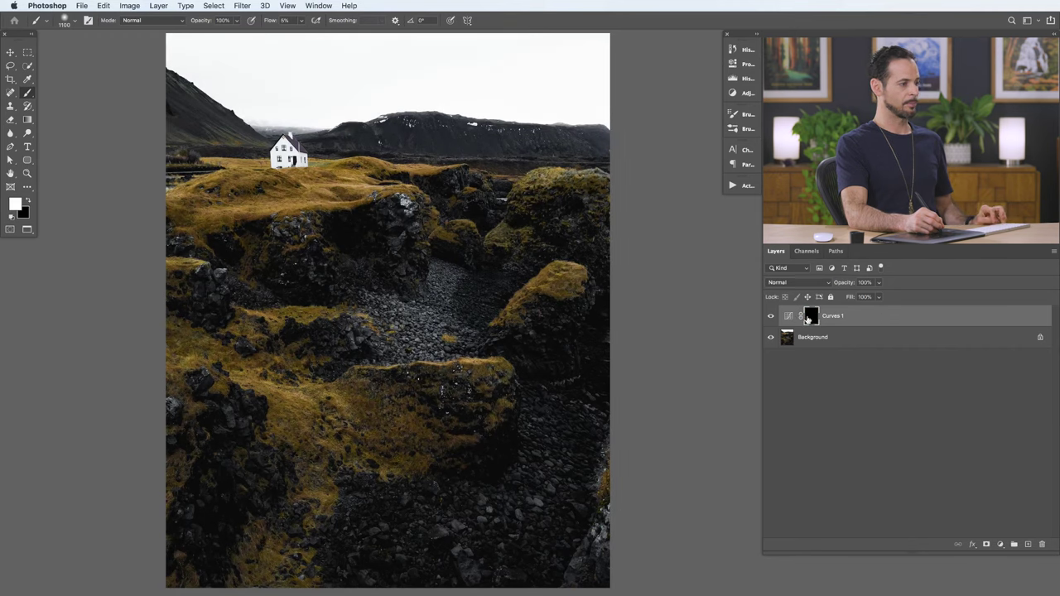
drag(353, 373, 283, 374)
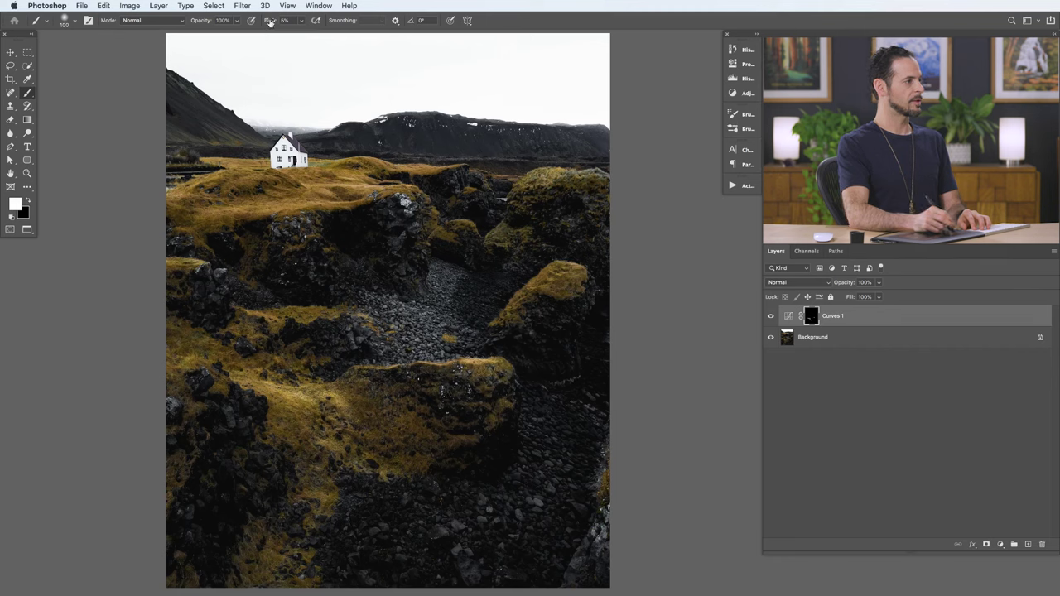
mouse_move(269, 22)
mouse_down()
mouse_move(286, 23)
mouse_move(257, 29)
mouse_move(270, 30)
mouse_up()
Step: Set brush flow to 5%, trying the Shift shortcuts for 50% and 100% before returning to 5%
text(5)
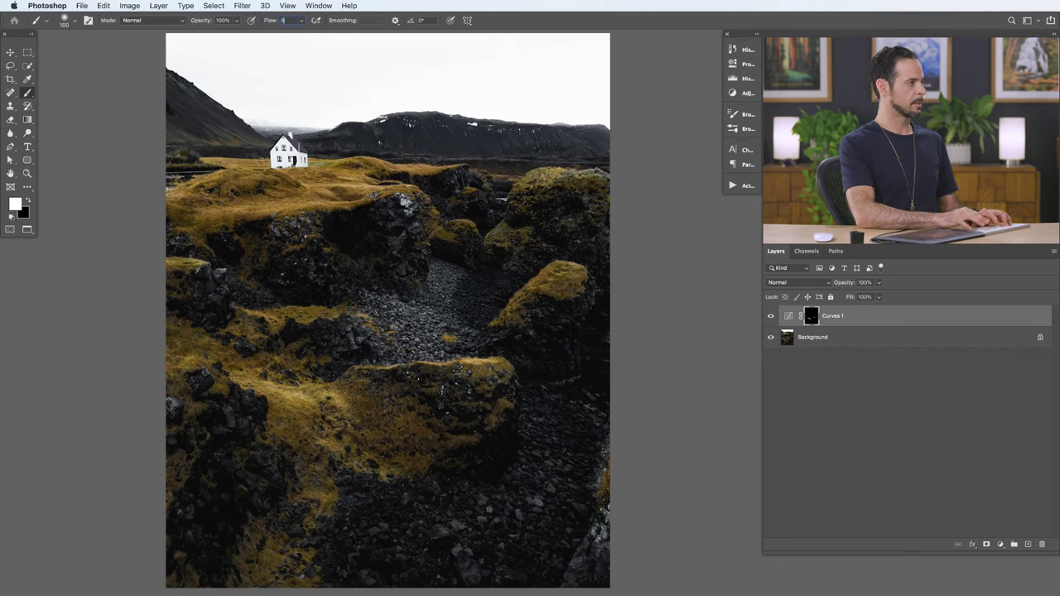
key(Return)
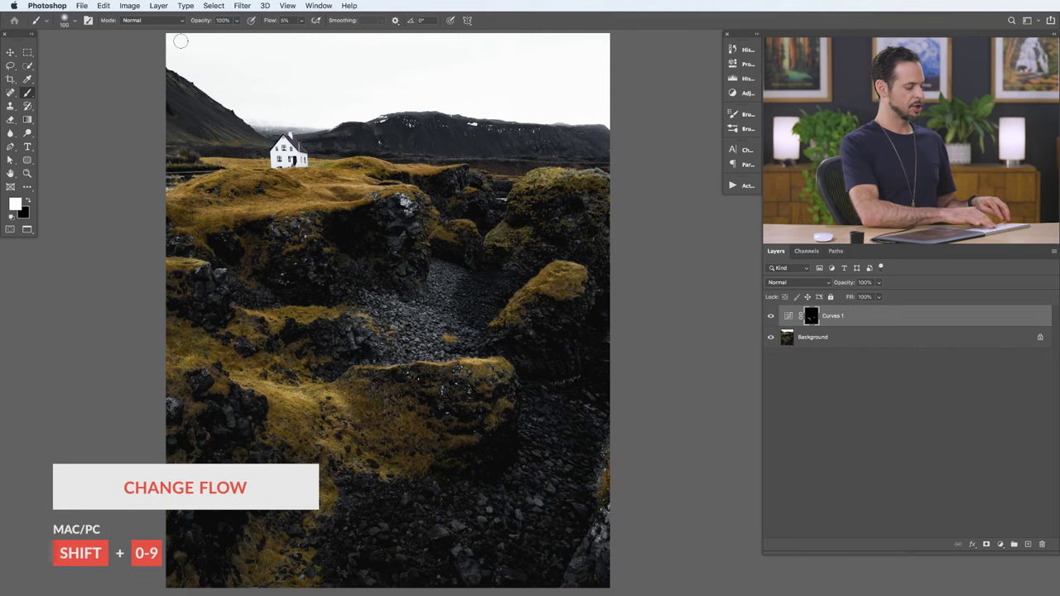
key(shift+5)
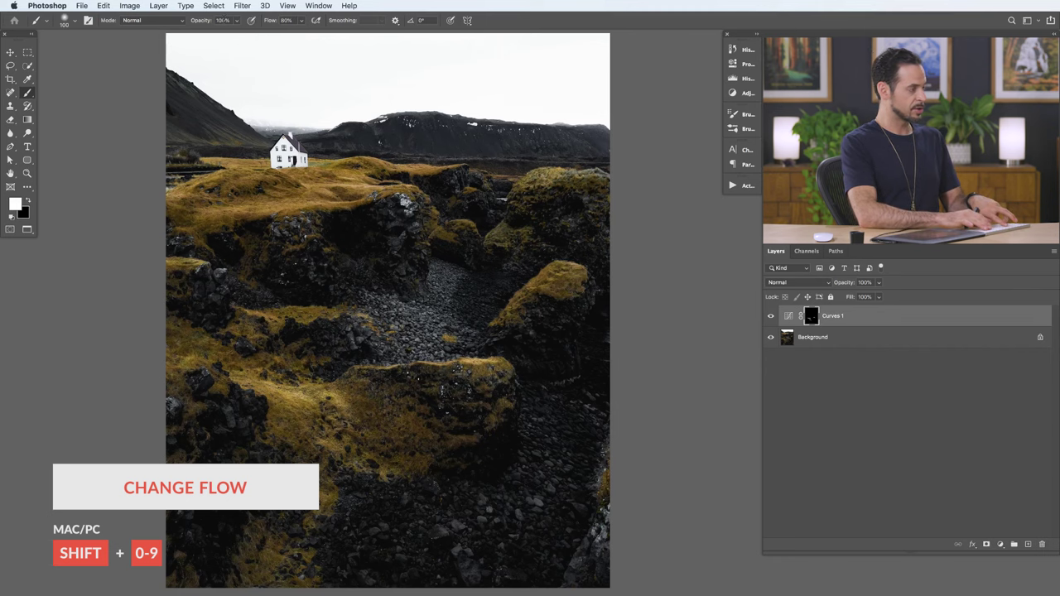
key(shift+0)
key(shift+5)
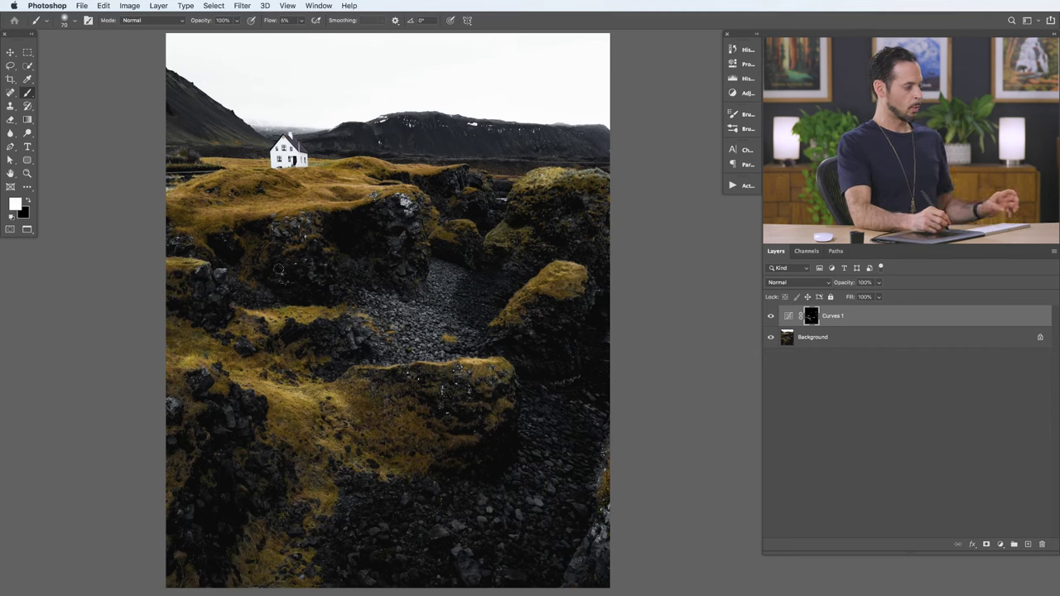
Step: Resize the soft brush, settling at about 70 px, for painting the Curves 1 mask
mouse_move(340, 283)
mouse_down()
mouse_move(494, 283)
mouse_move(364, 282)
mouse_up()
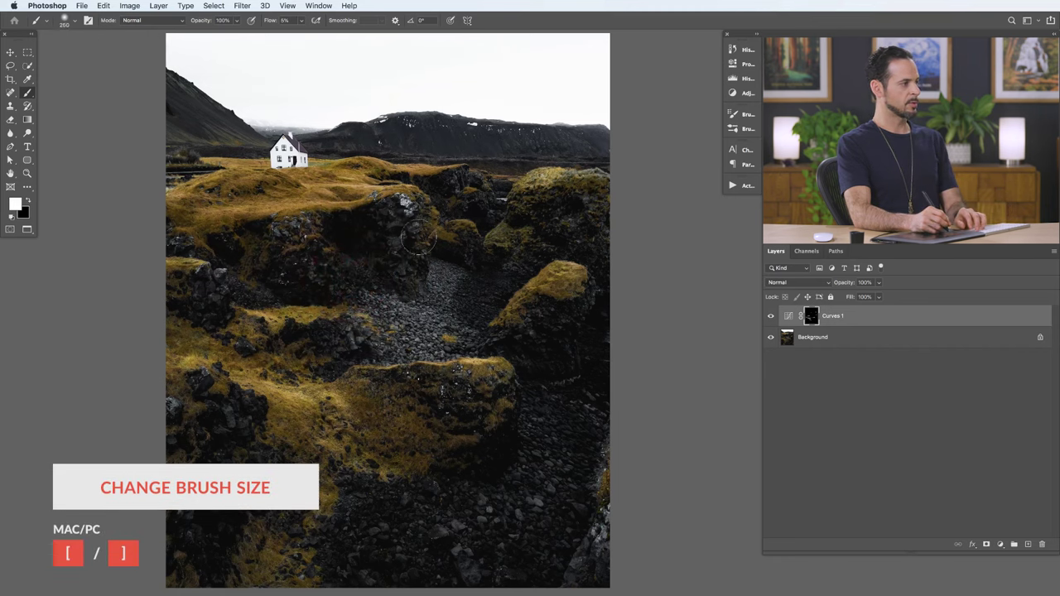
key(bracketright)
key(bracketleft)
key(bracketleft)
key(bracketleft)
key(bracketleft)
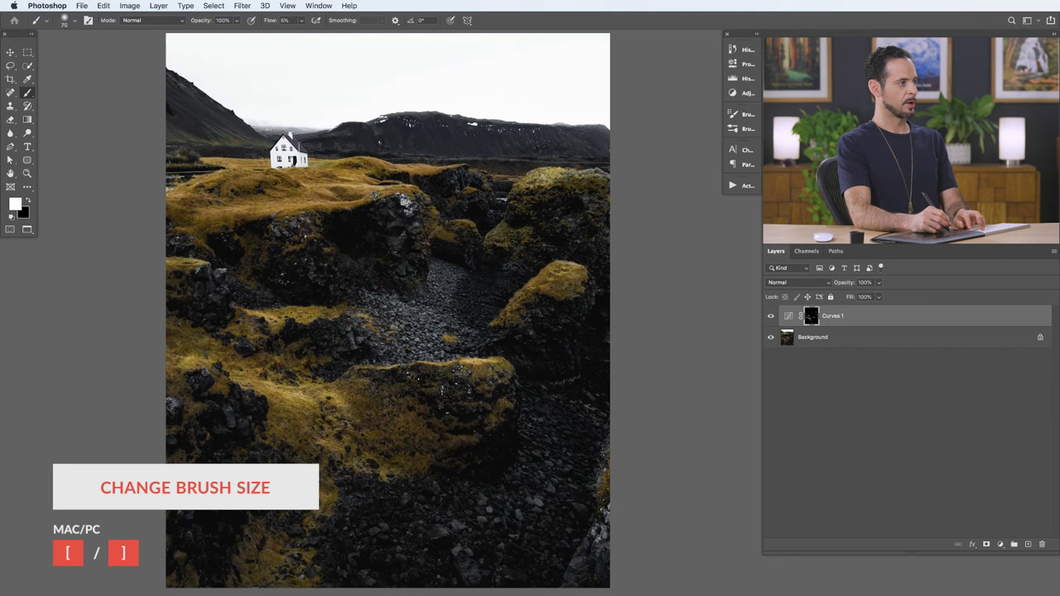
key(bracketleft)
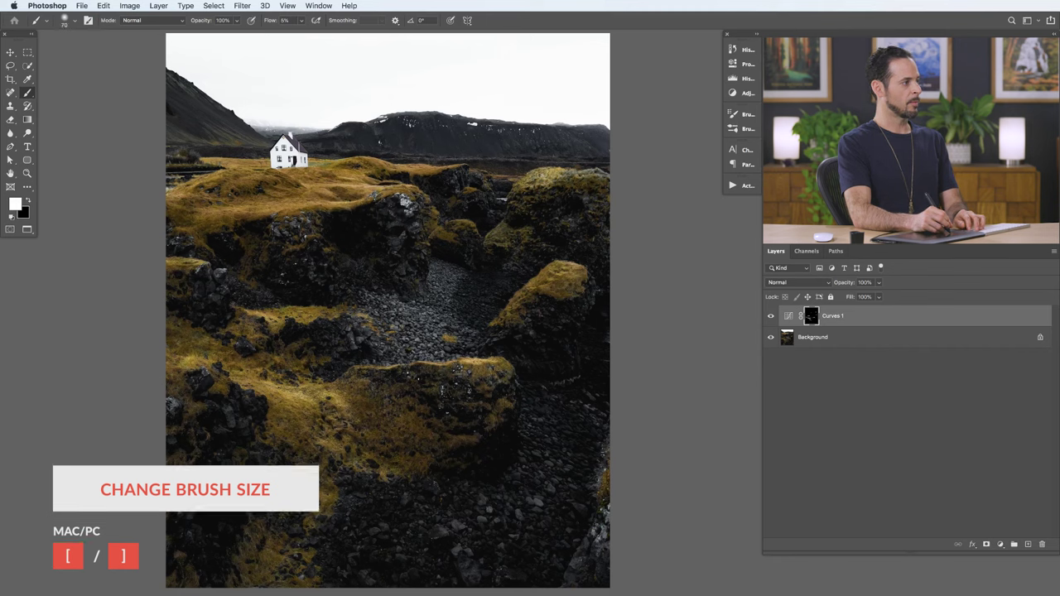
key(bracketright)
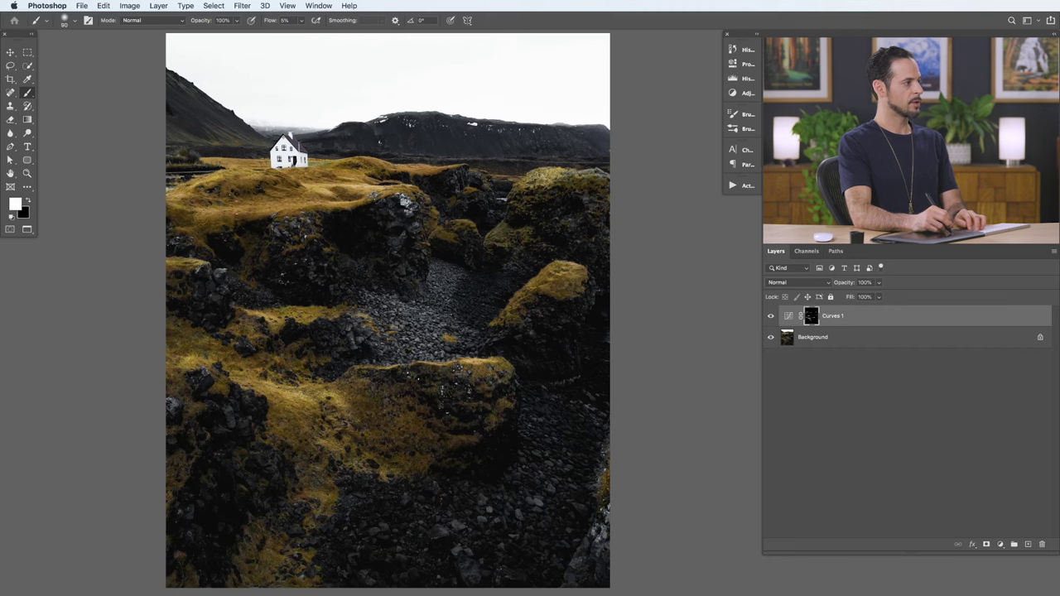
Step: Paint white on the Curves 1 mask over the left moss, resizing between 60–200 px, then hide Curves 1
drag(217, 214, 299, 204)
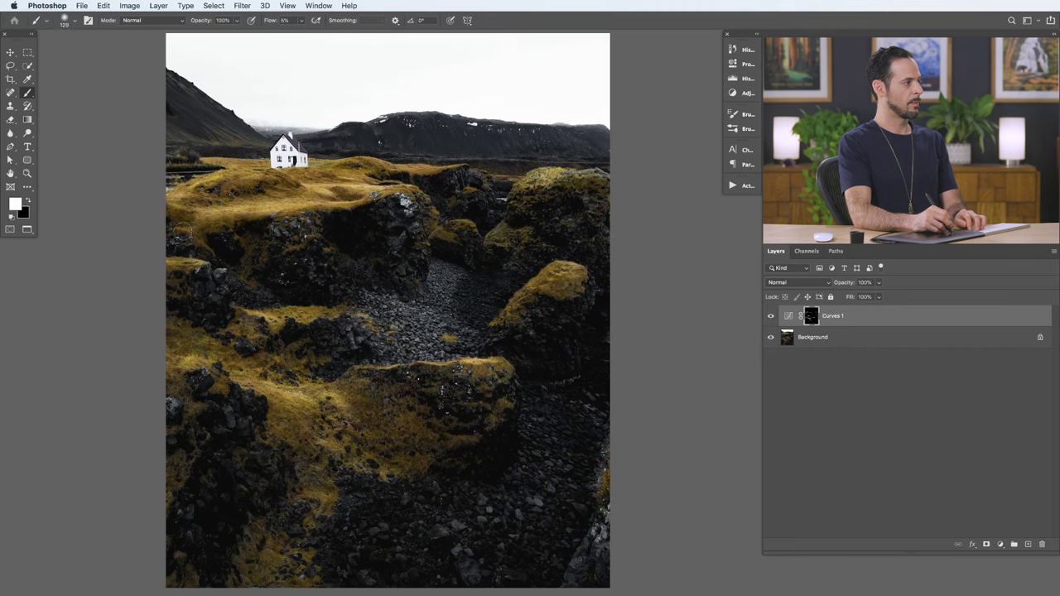
key(bracketleft)
key(bracketleft)
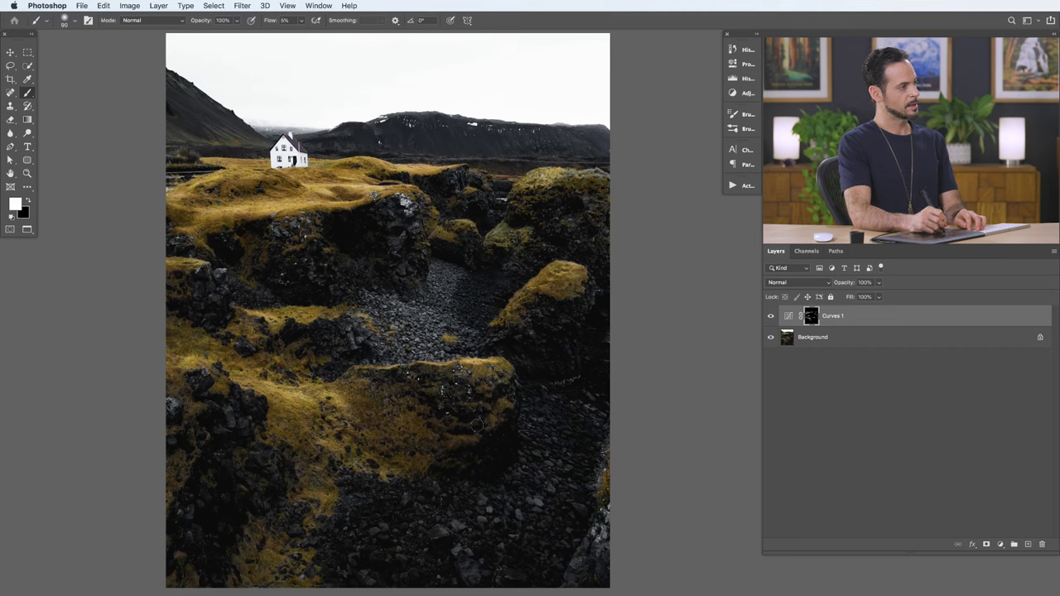
key(bracketright)
key(bracketright)
key(bracketright)
key(bracketright)
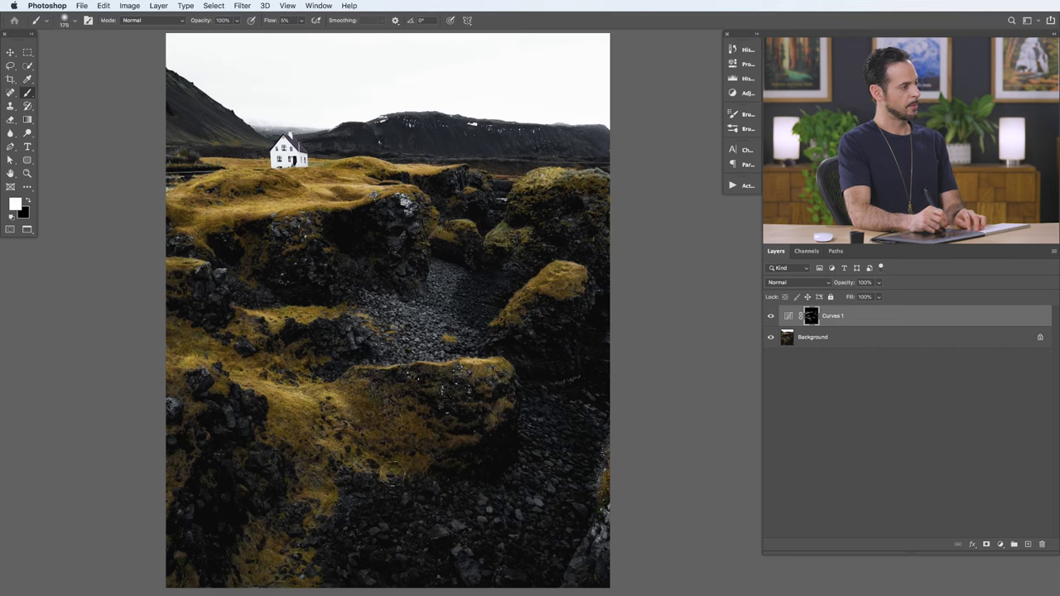
key(bracketleft)
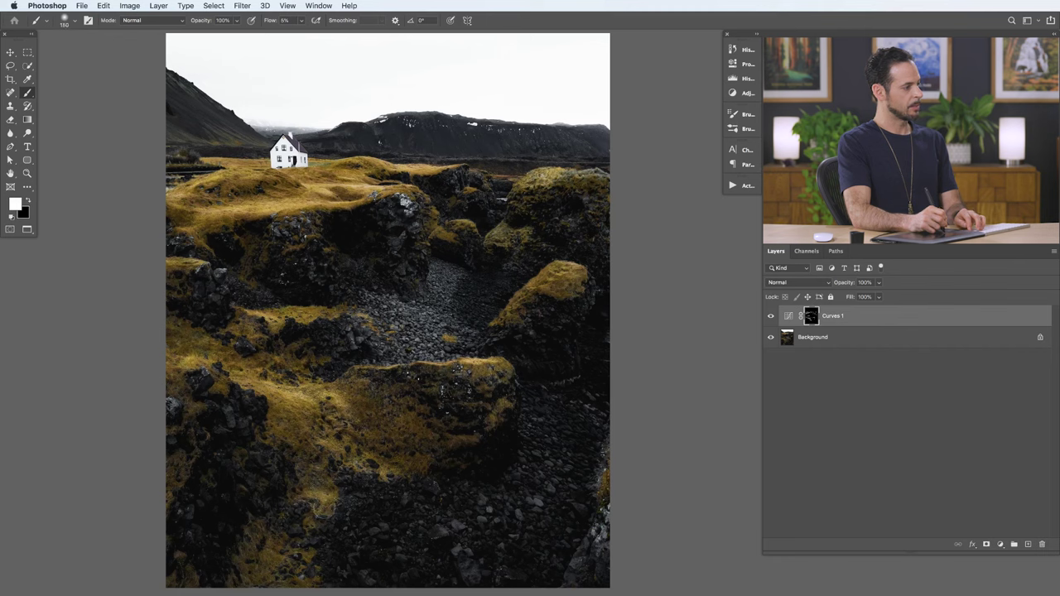
key(bracketright)
key(bracketright)
key(bracketleft)
key(bracketleft)
key(bracketleft)
key(bracketleft)
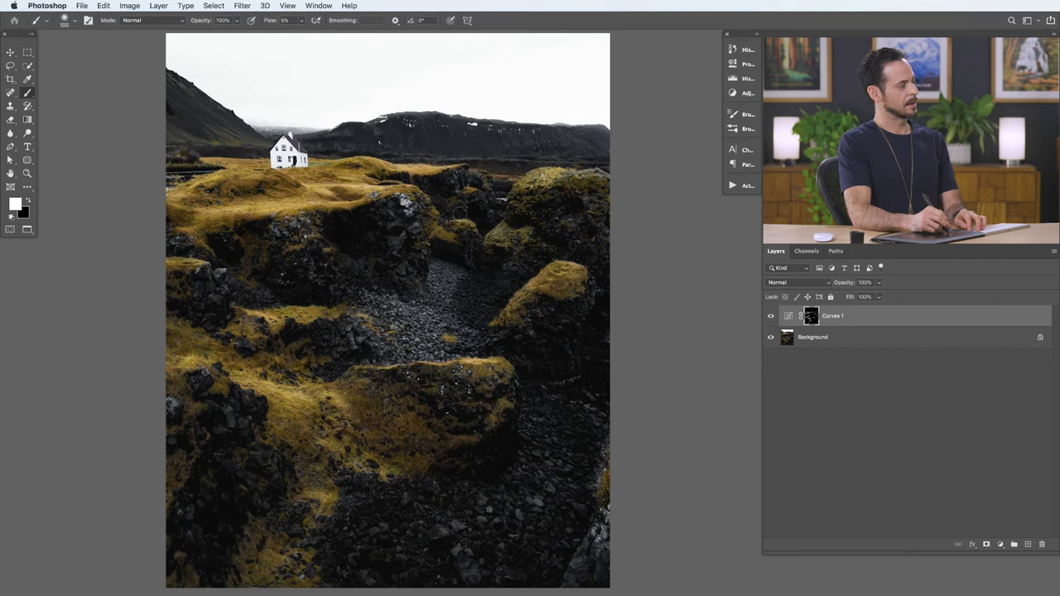
key(bracketleft)
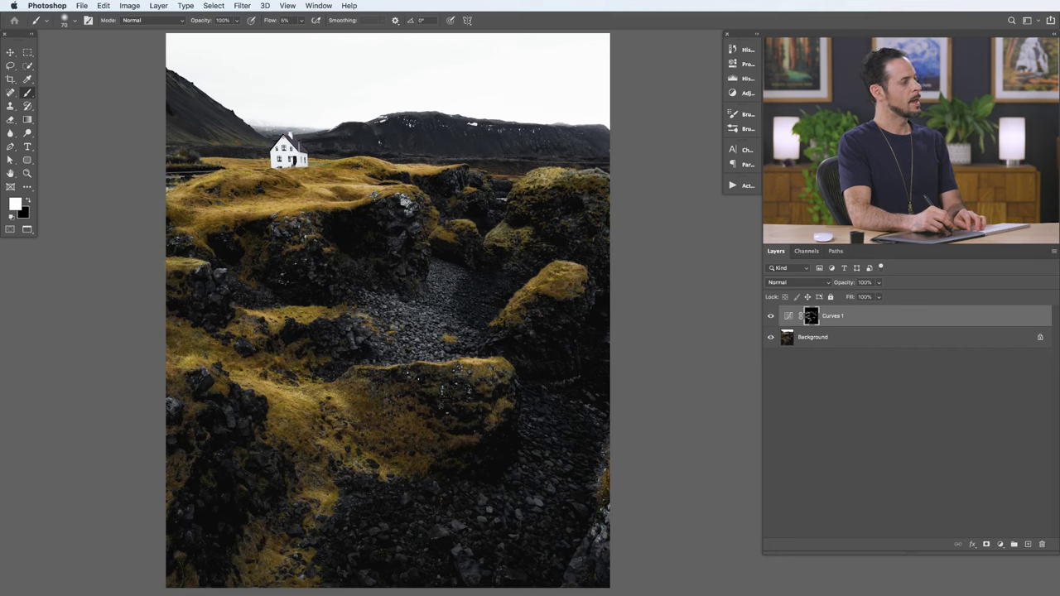
key(bracketright)
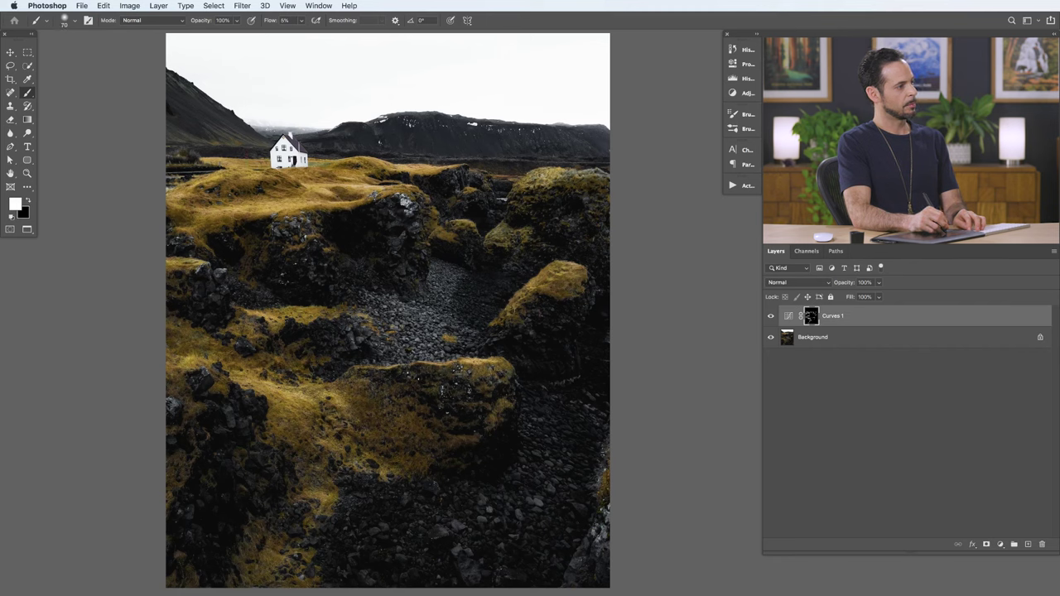
key(bracketleft)
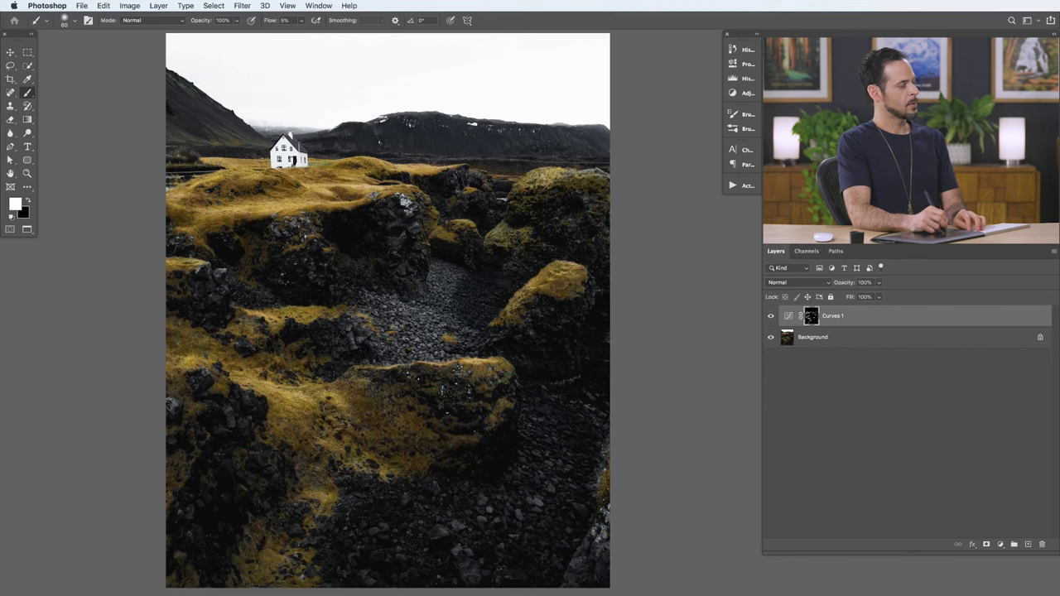
click(771, 322)
Step: Toggle Curves 1 off and on to compare before and after, leaving it visible
click(770, 322)
click(770, 321)
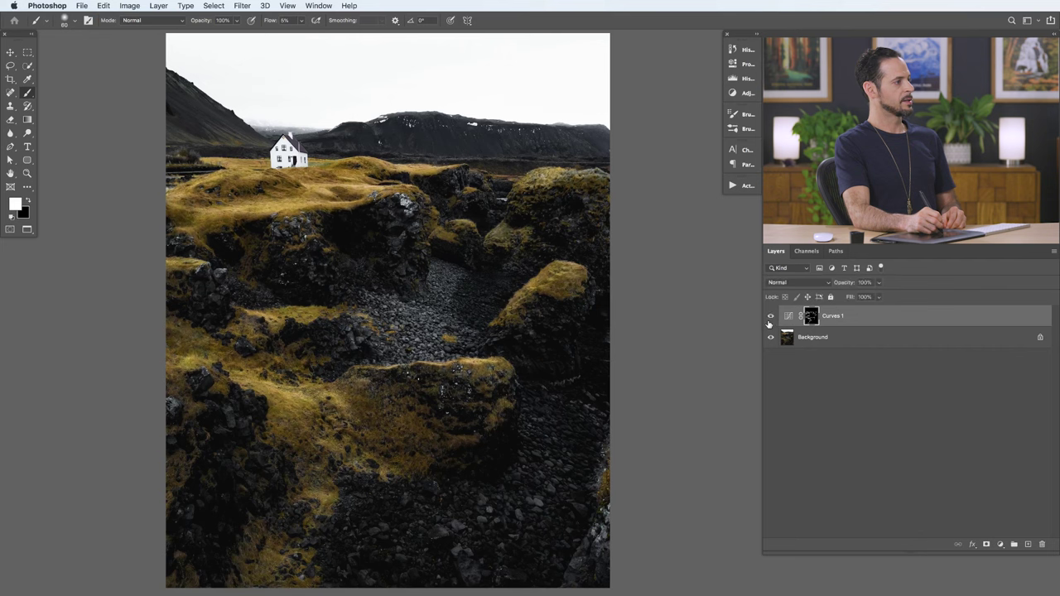
click(770, 322)
click(771, 321)
click(770, 322)
click(770, 321)
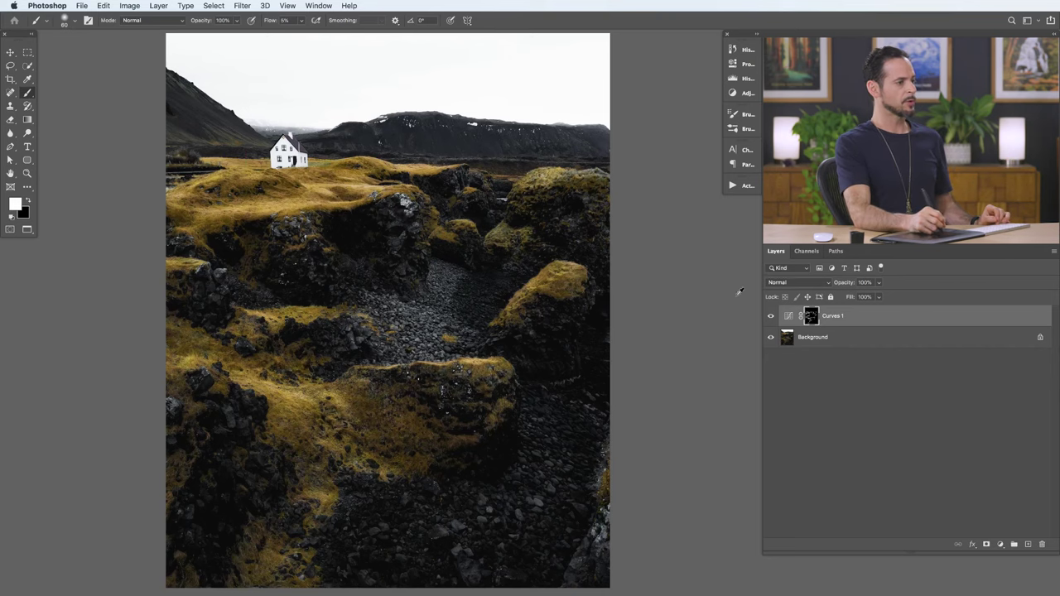
Step: View the Curves 1 mask alone, return to the colour image, and add a new Curves adjustment layer
alt+click(816, 318)
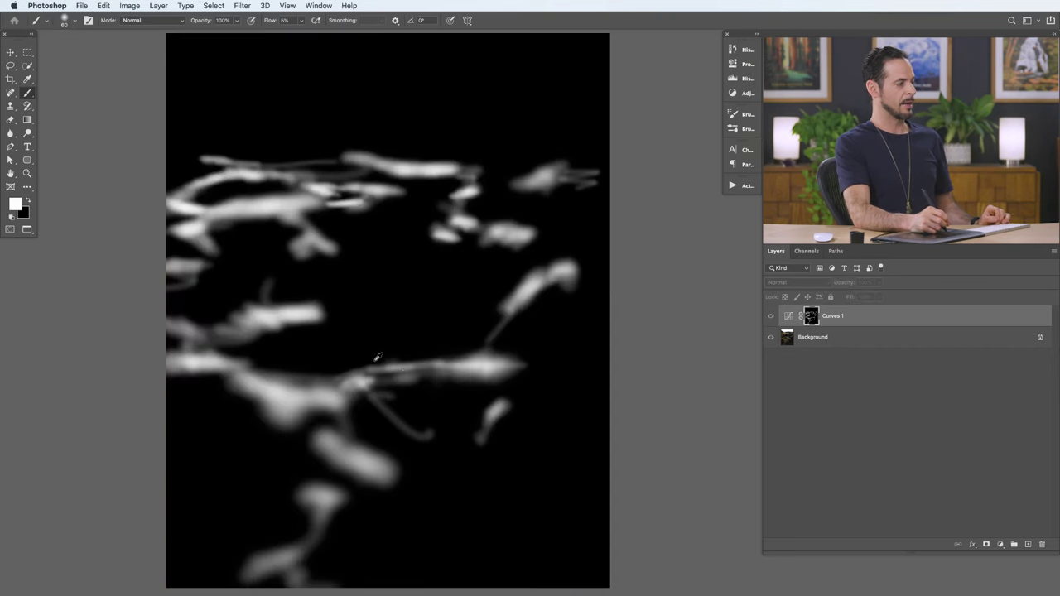
alt+click(812, 318)
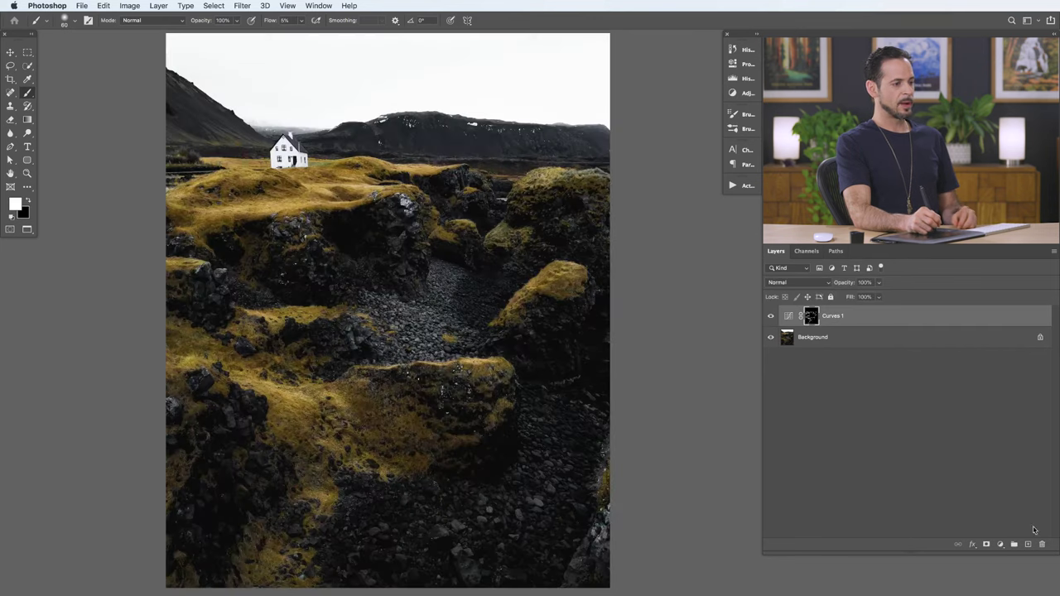
click(1000, 544)
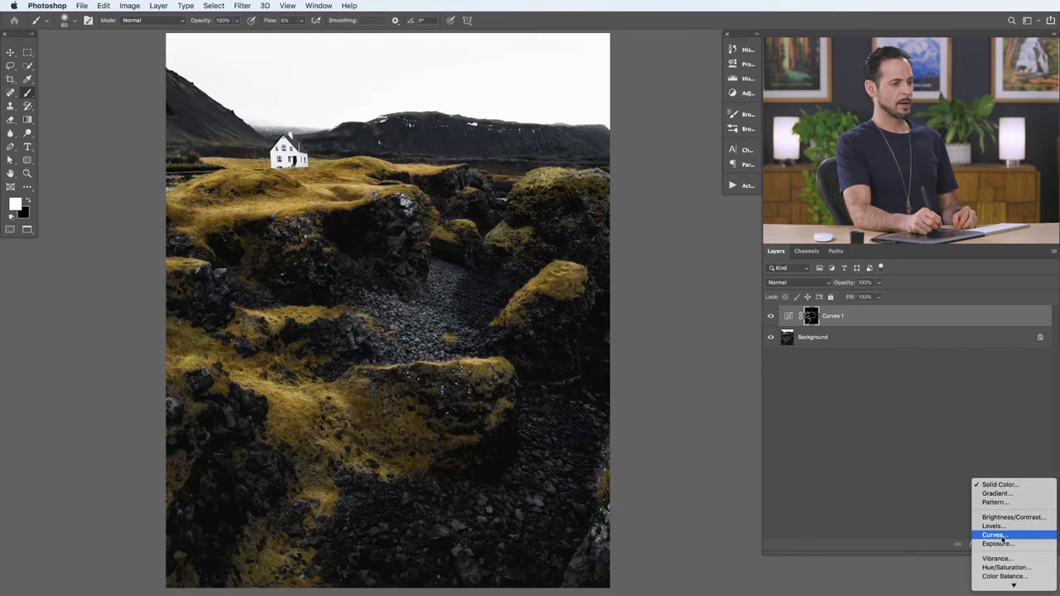
click(1002, 535)
Step: Pull the Curves 2 curve down to darken the image, then invert its mask to black
drag(660, 150, 662, 162)
click(741, 64)
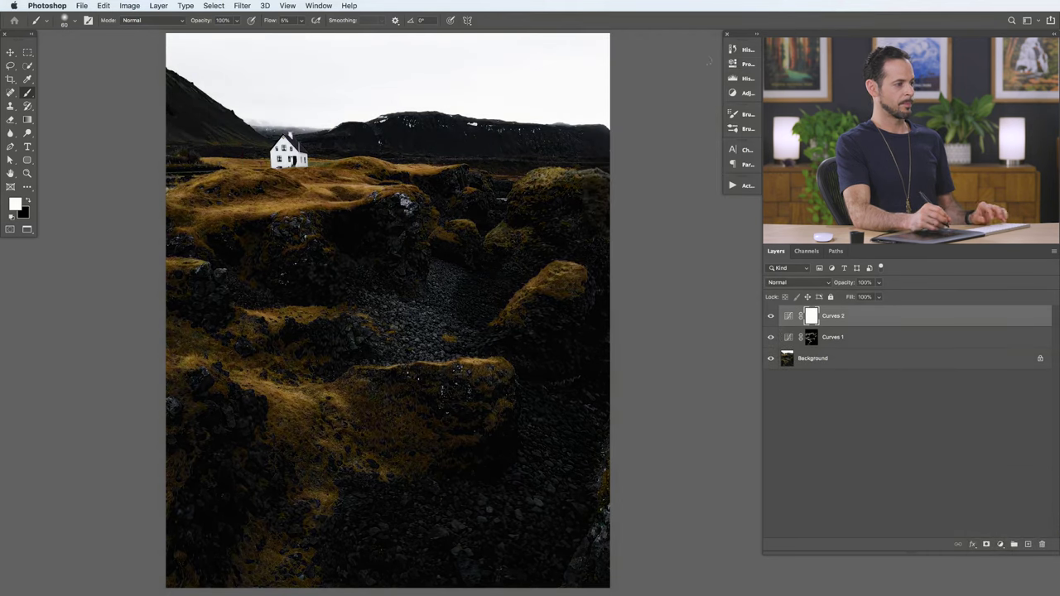
key(super+i)
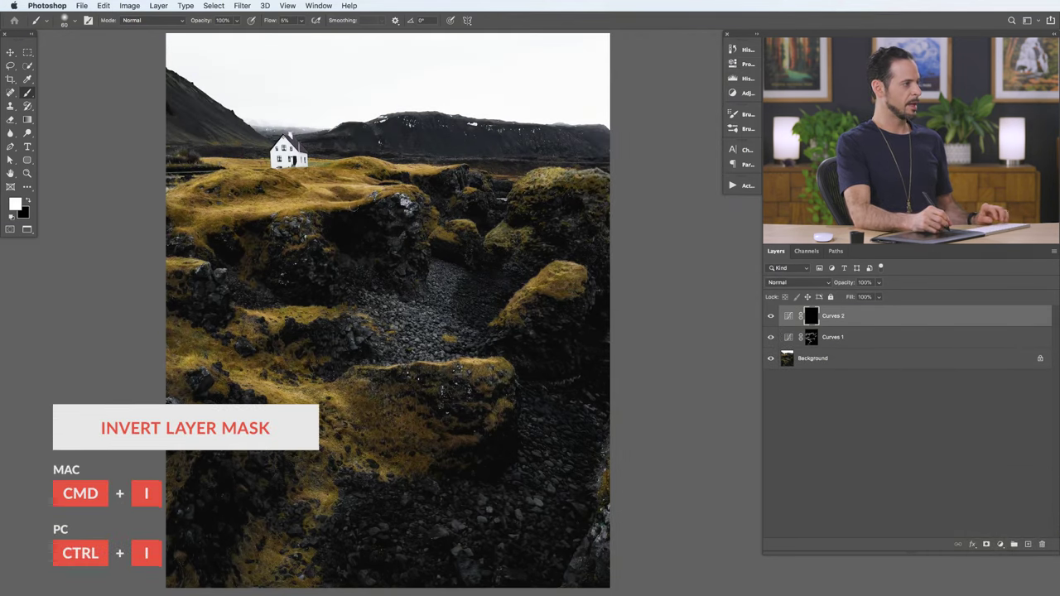
Step: Resize the brush to about 91 px and paint darkening into the dark rocks, then hide Curves 2
key(bracketright)
key(bracketright)
key(bracketright)
key(bracketright)
key(bracketright)
key(bracketright)
key(bracketright)
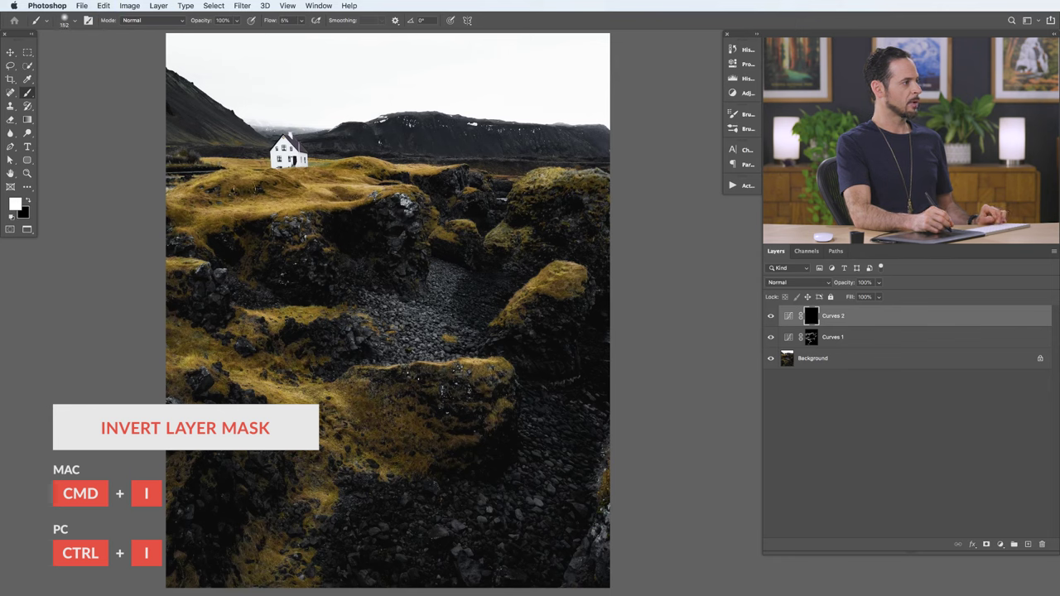
mouse_move(249, 189)
mouse_down()
mouse_move(275, 184)
mouse_move(256, 187)
mouse_up()
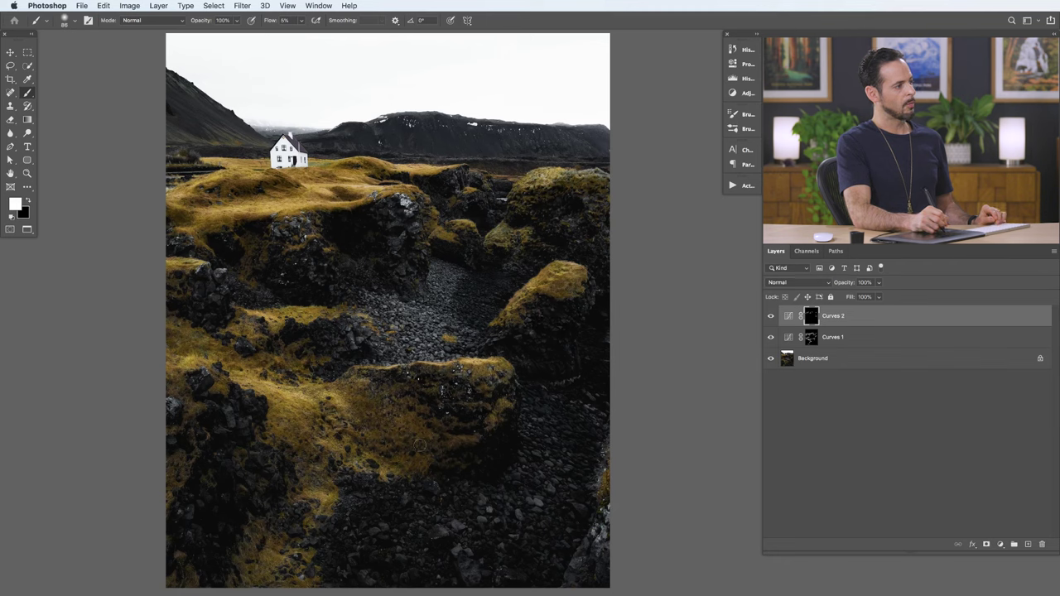
drag(420, 444, 427, 441)
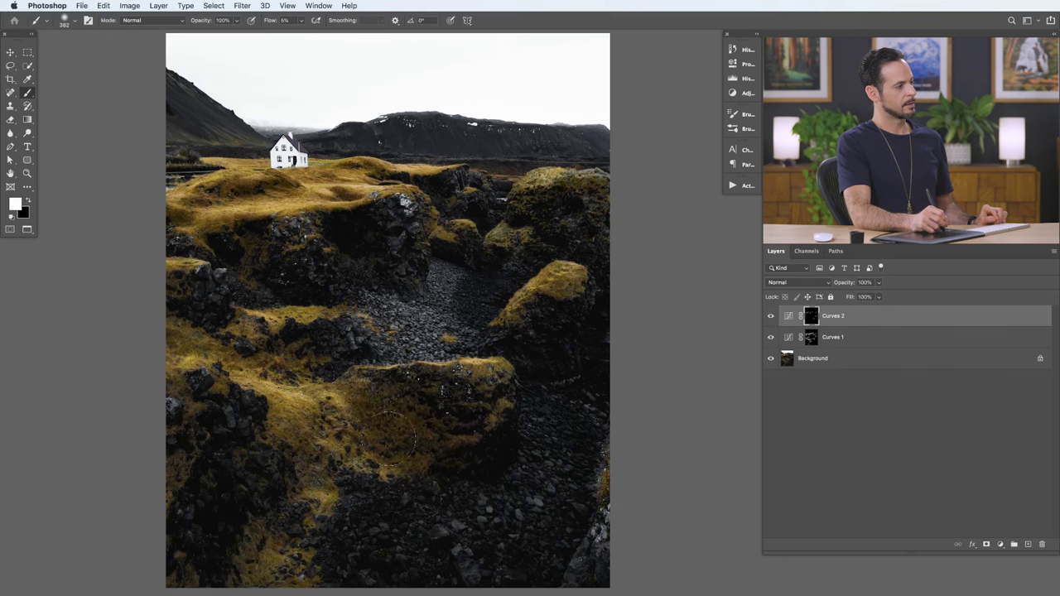
drag(325, 489, 297, 470)
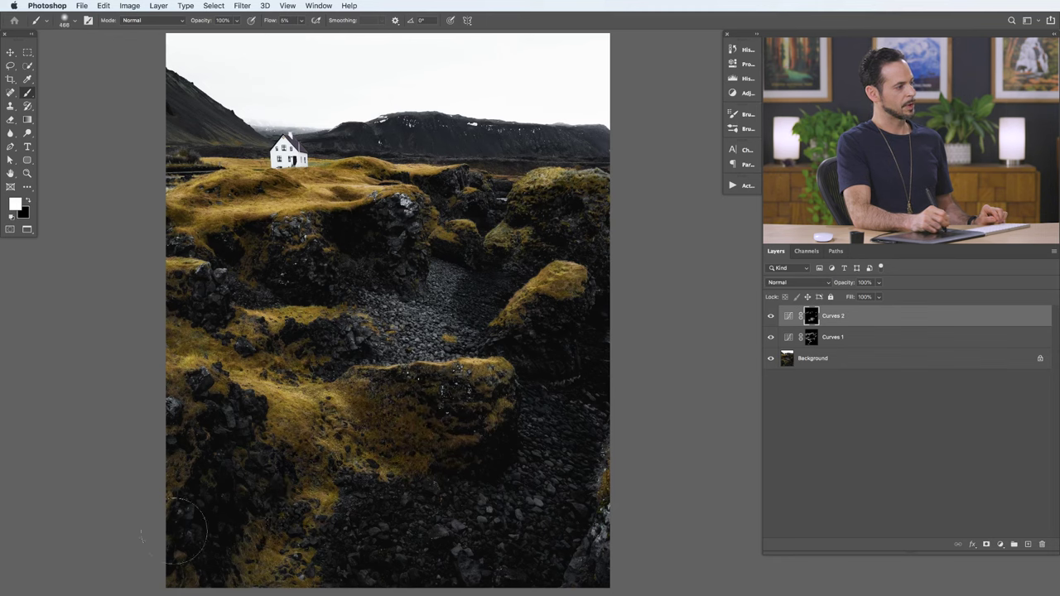
mouse_move(172, 428)
mouse_down()
mouse_move(177, 334)
mouse_move(162, 338)
mouse_up()
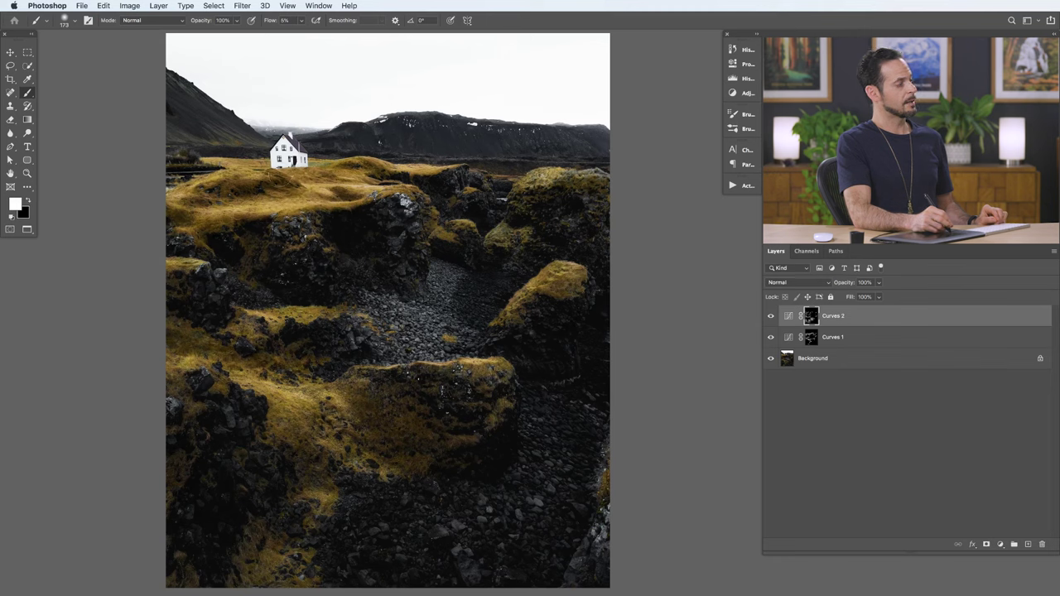
drag(368, 207, 361, 207)
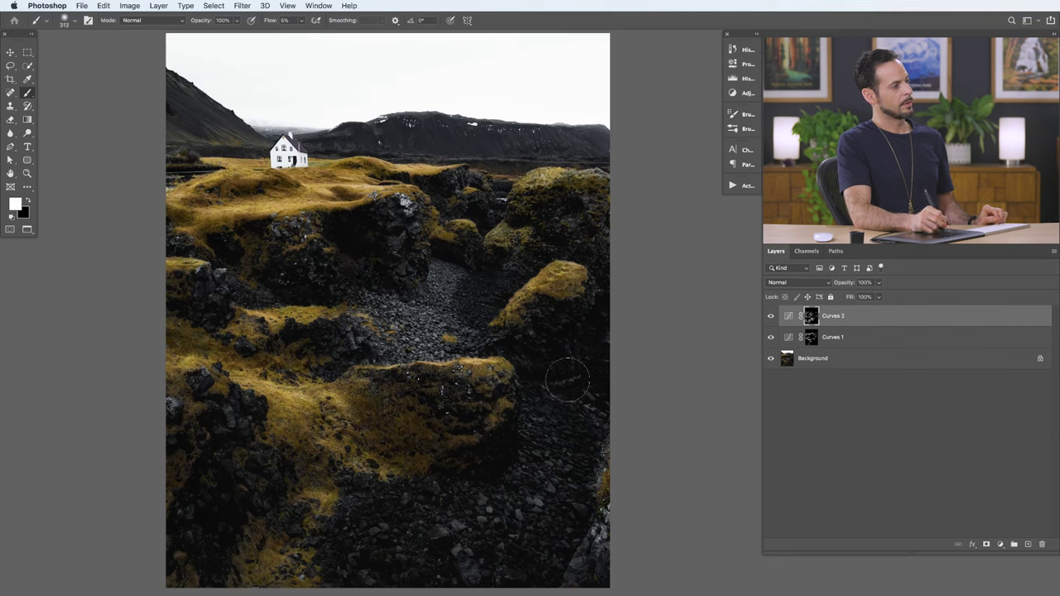
drag(514, 520, 374, 555)
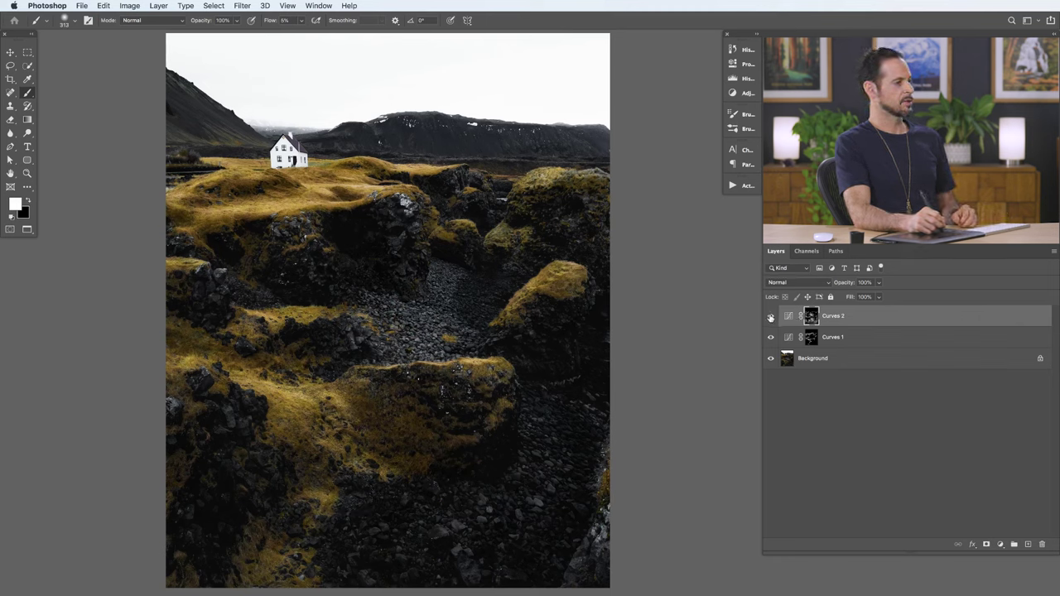
click(770, 316)
click(770, 317)
click(770, 317)
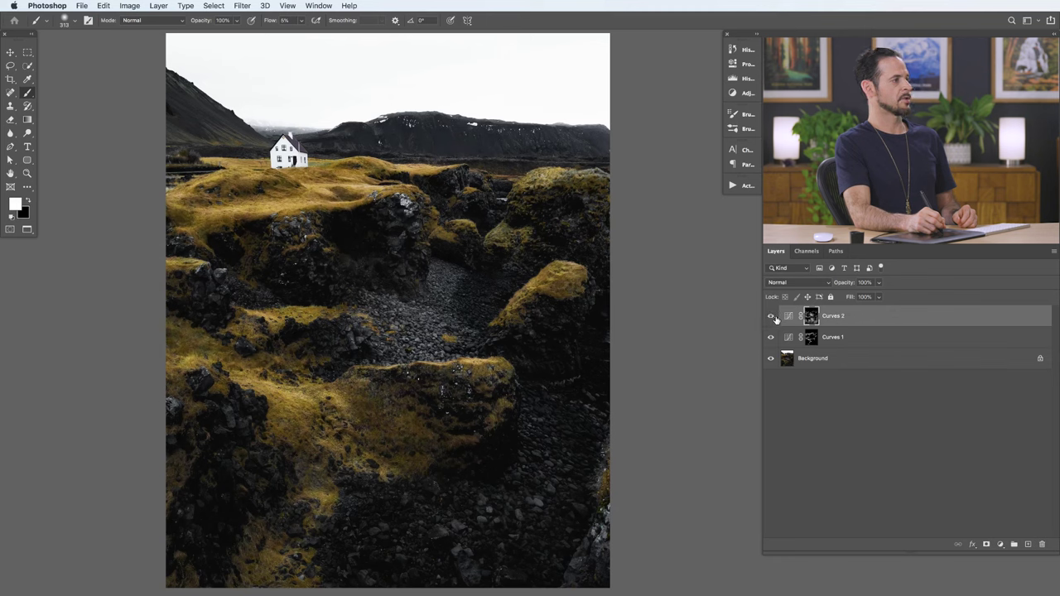
click(771, 317)
click(771, 318)
click(771, 317)
click(771, 317)
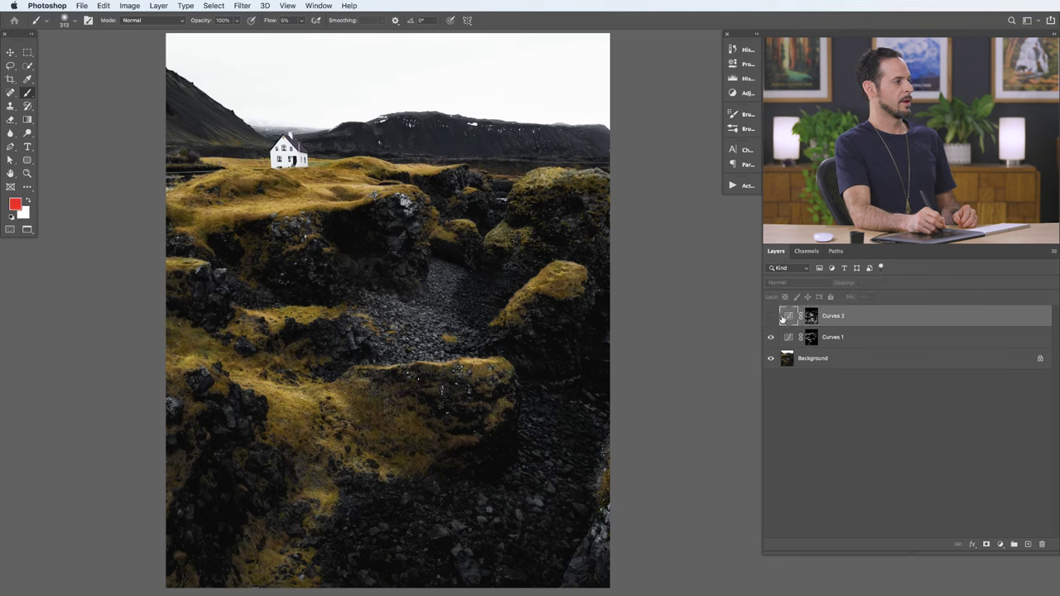
click(772, 317)
click(771, 318)
click(771, 317)
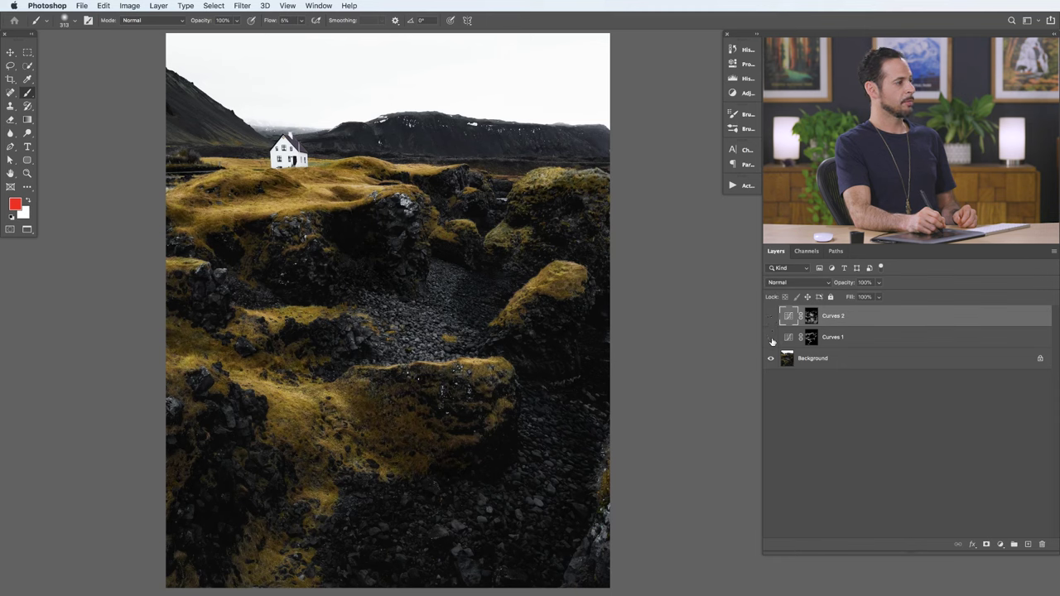
click(772, 338)
click(771, 319)
click(772, 338)
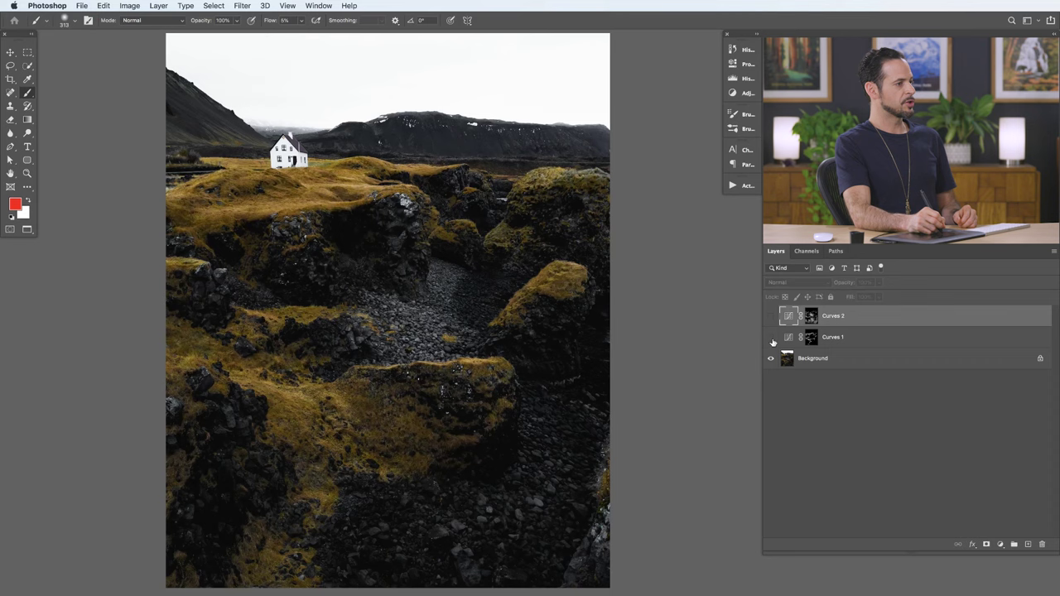
click(771, 319)
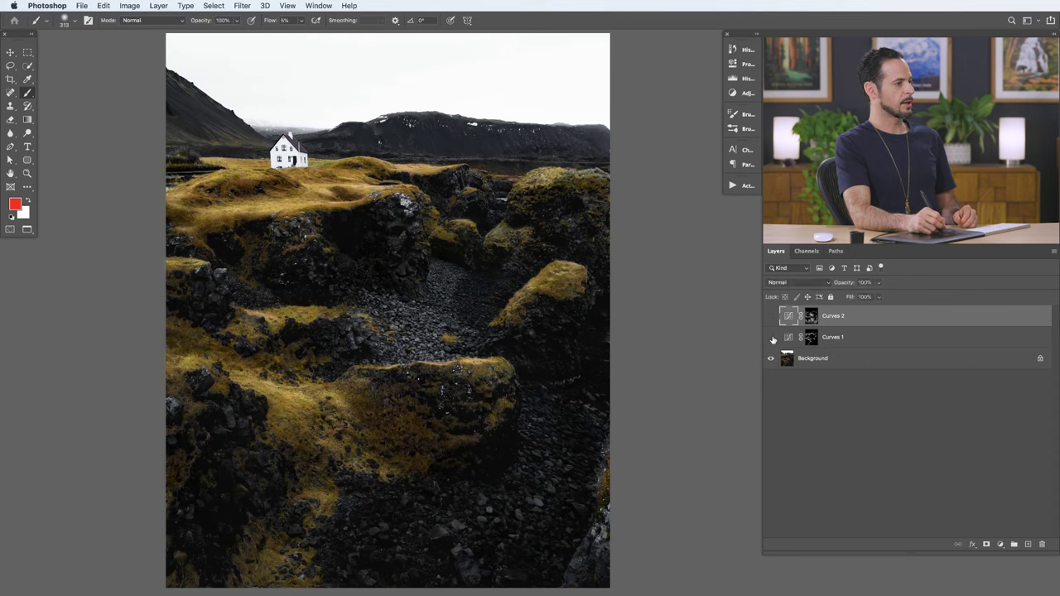
click(771, 316)
click(770, 316)
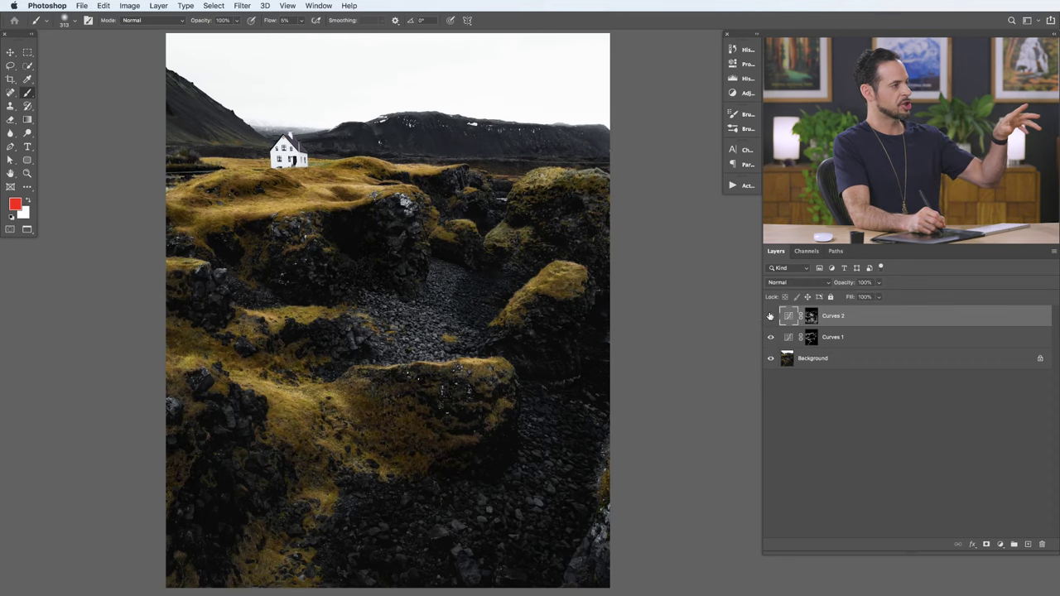
click(770, 317)
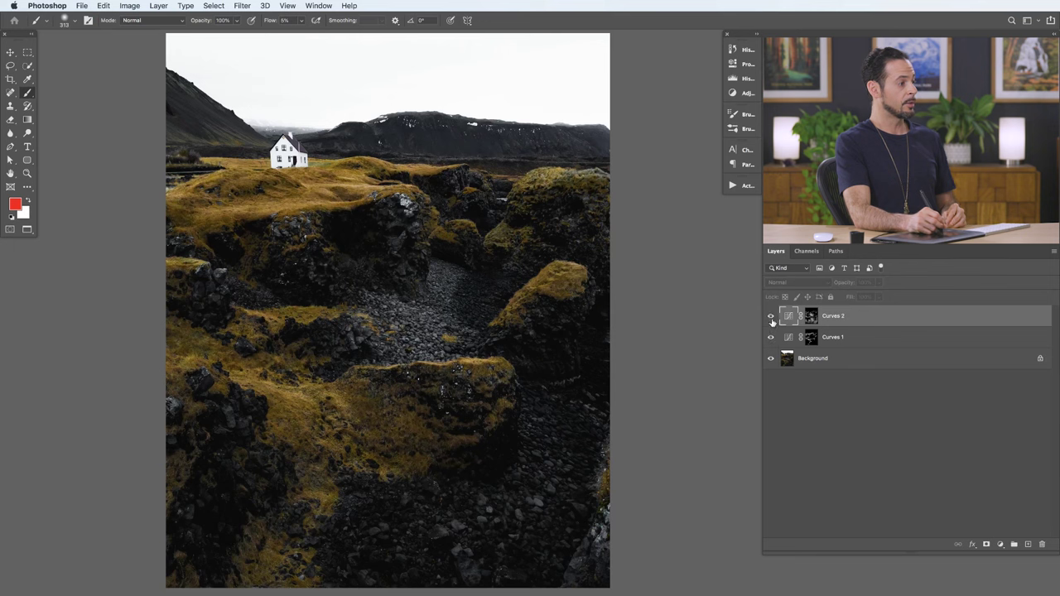
click(771, 318)
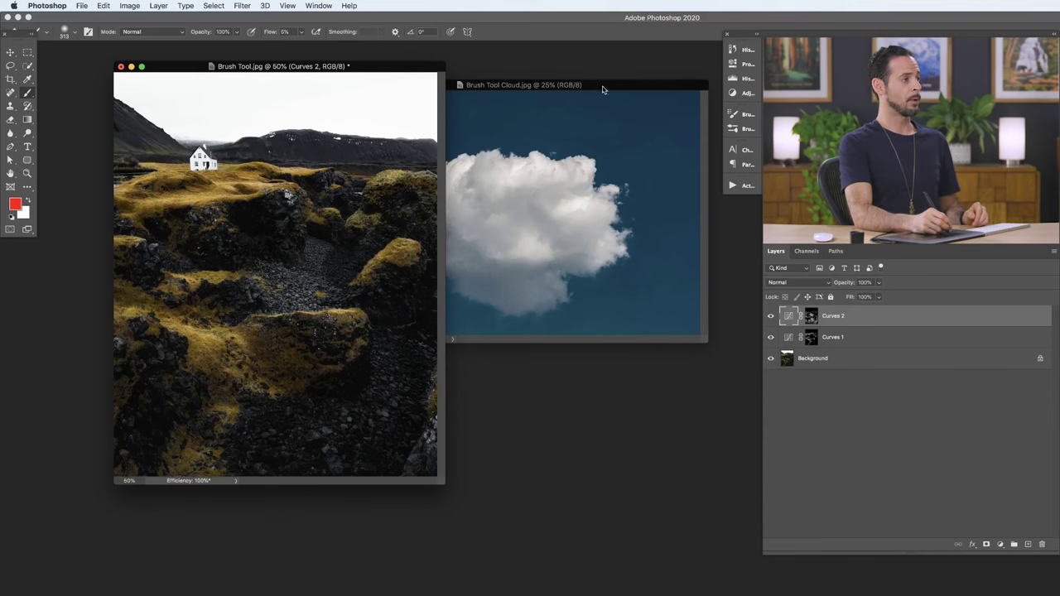
Step: Bring the Brush Tool Cloud.jpg window forward and show it alone in Full Screen Mode with Menu Bar
mouse_move(603, 89)
mouse_down()
mouse_move(593, 116)
mouse_move(603, 131)
mouse_move(582, 152)
mouse_up()
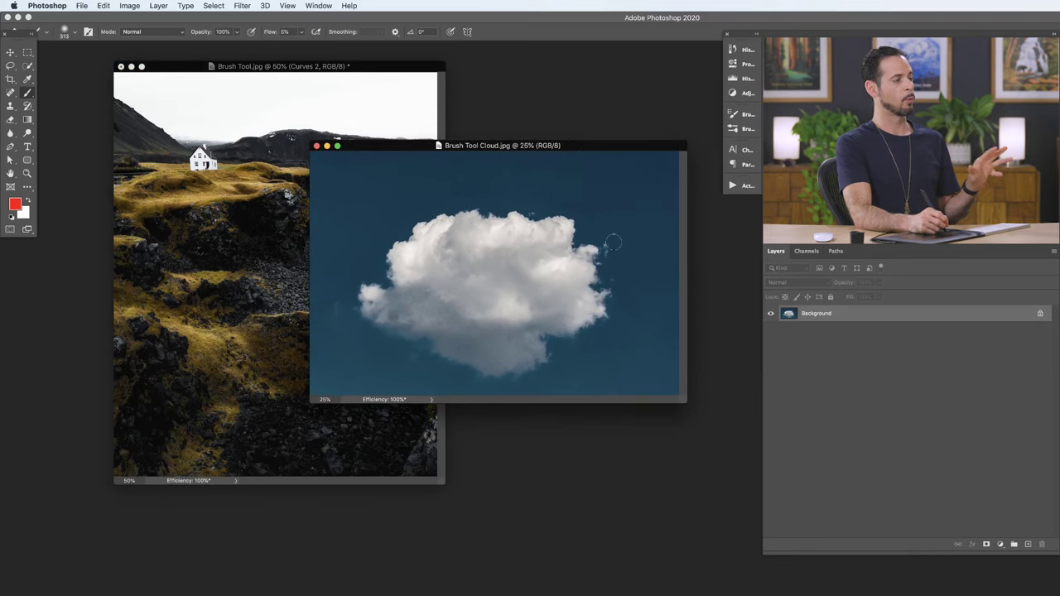
key(f)
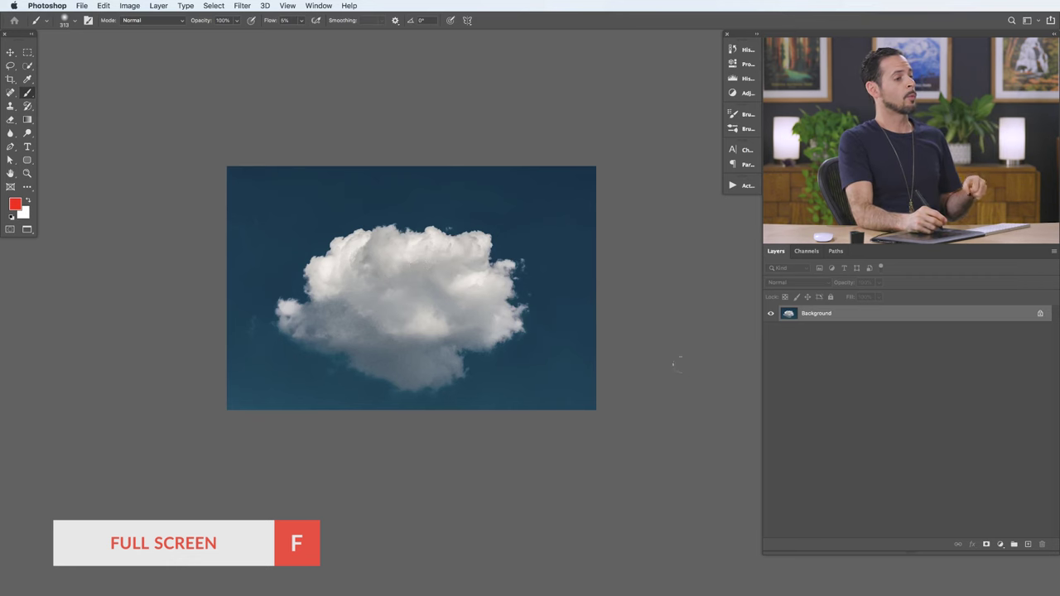
Step: Convert the cloud Background to Layer 0 and darken the sky with Levels, black input at 67
double_click(866, 318)
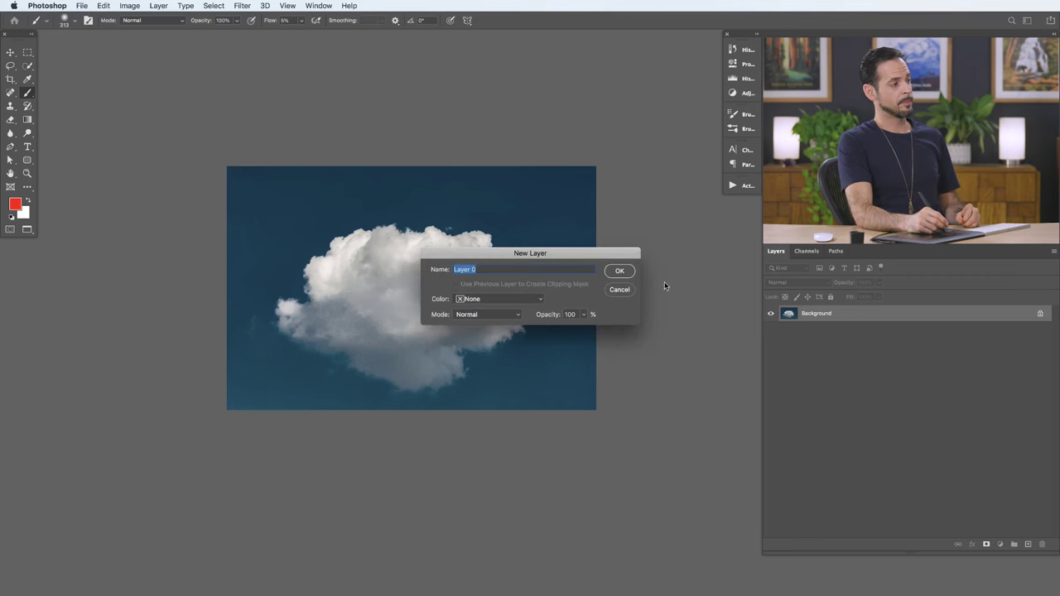
click(620, 272)
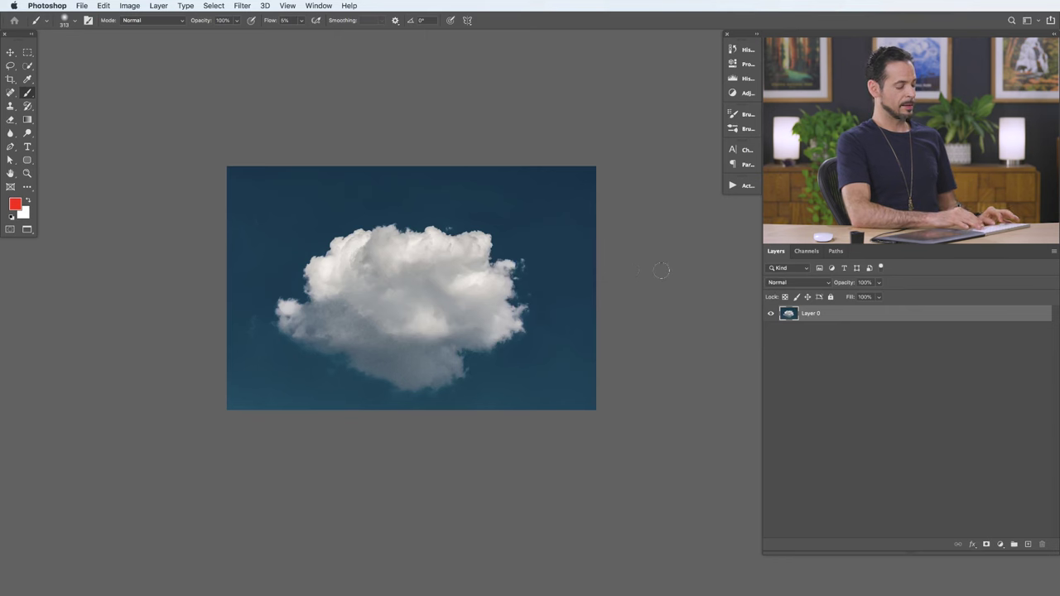
key(super+l)
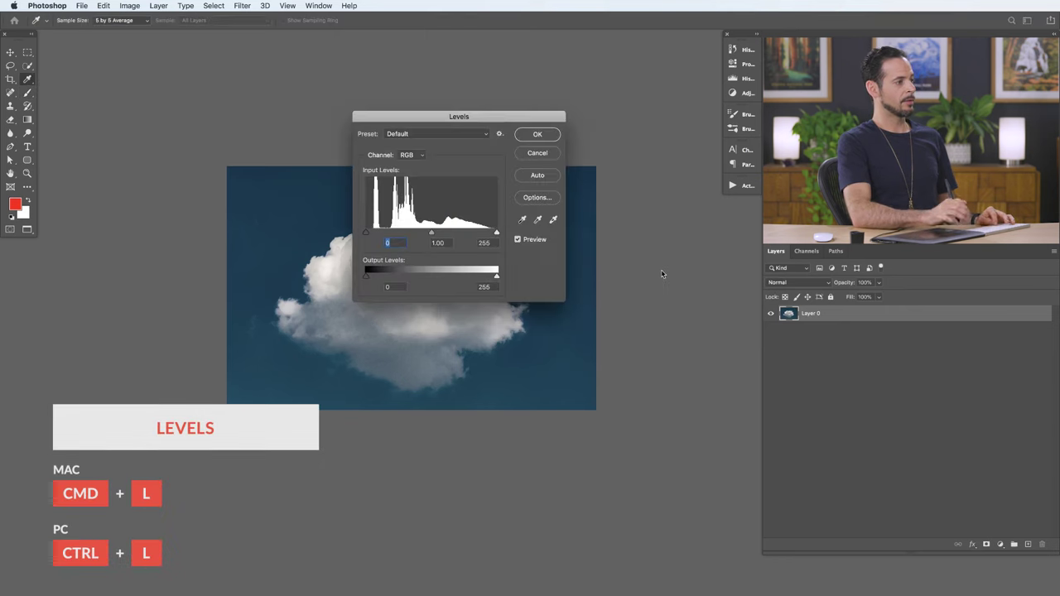
drag(367, 237, 396, 236)
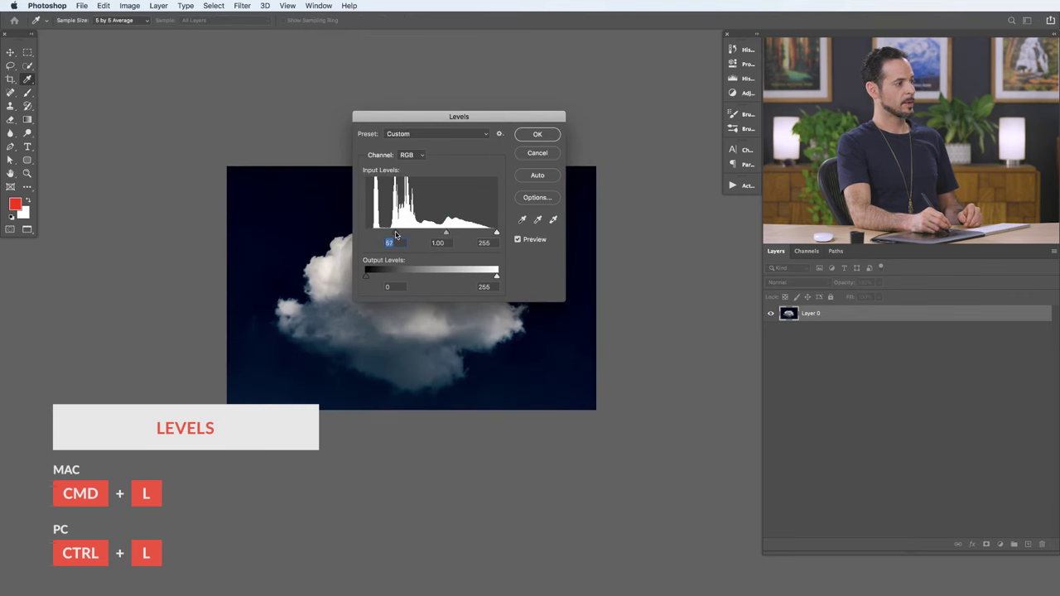
click(535, 135)
key(b)
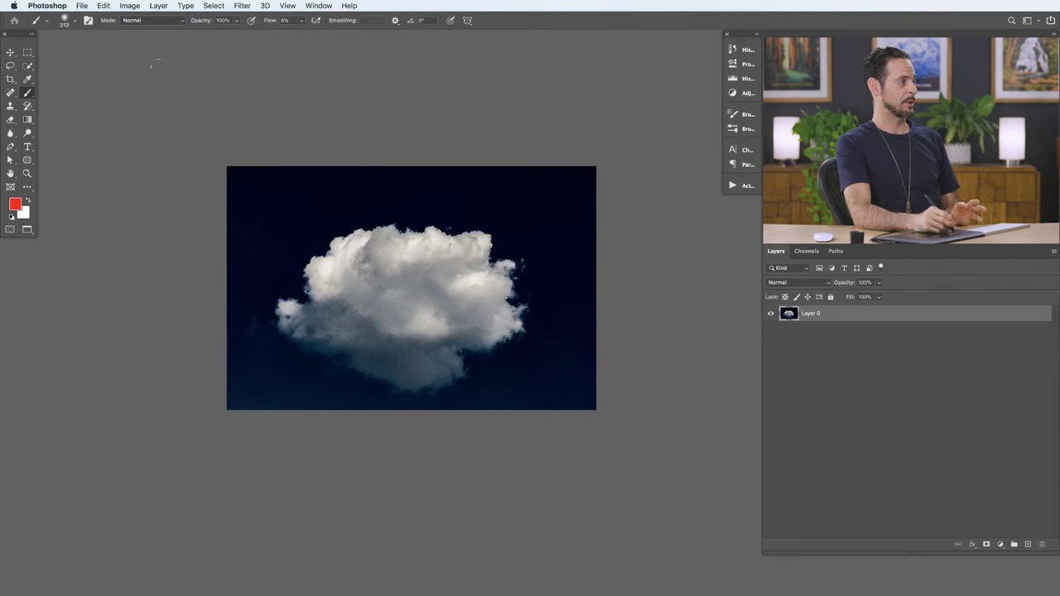
Step: Desaturate the cloud photo, then invert it so a dark grey cloud sits on white
click(133, 6)
mouse_move(192, 34)
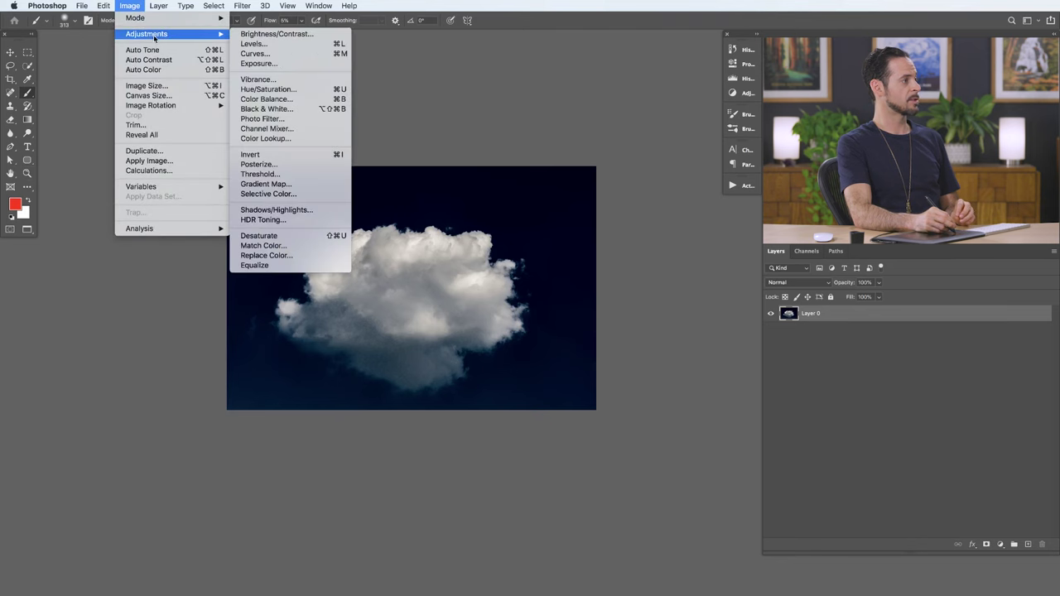
click(274, 237)
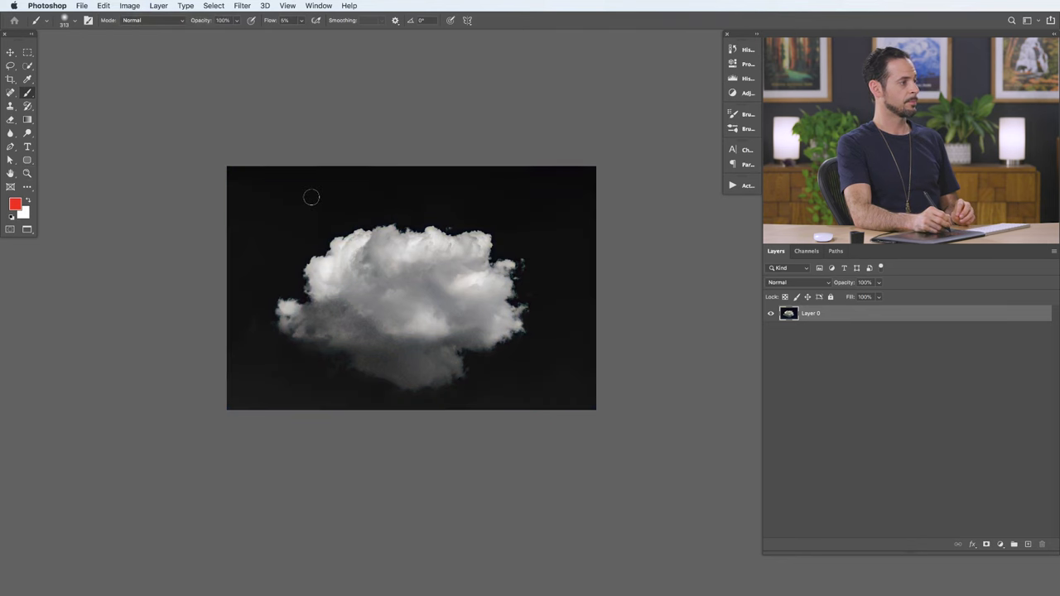
click(135, 6)
mouse_move(150, 38)
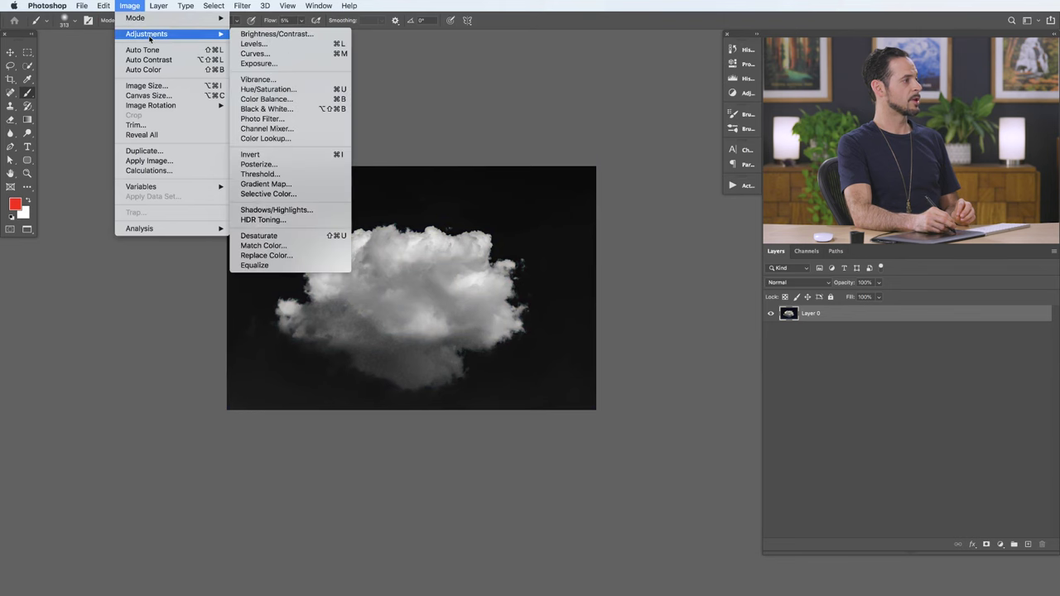
click(277, 154)
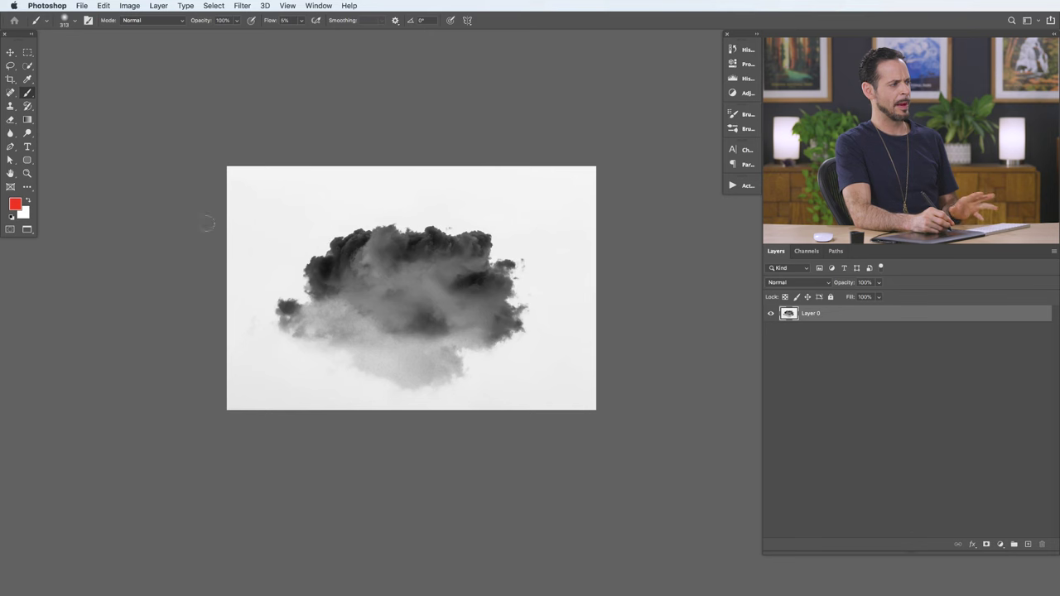
right_click(136, 164)
Step: Set the pasteboard to custom white and lower the Levels white input to 223
click(169, 231)
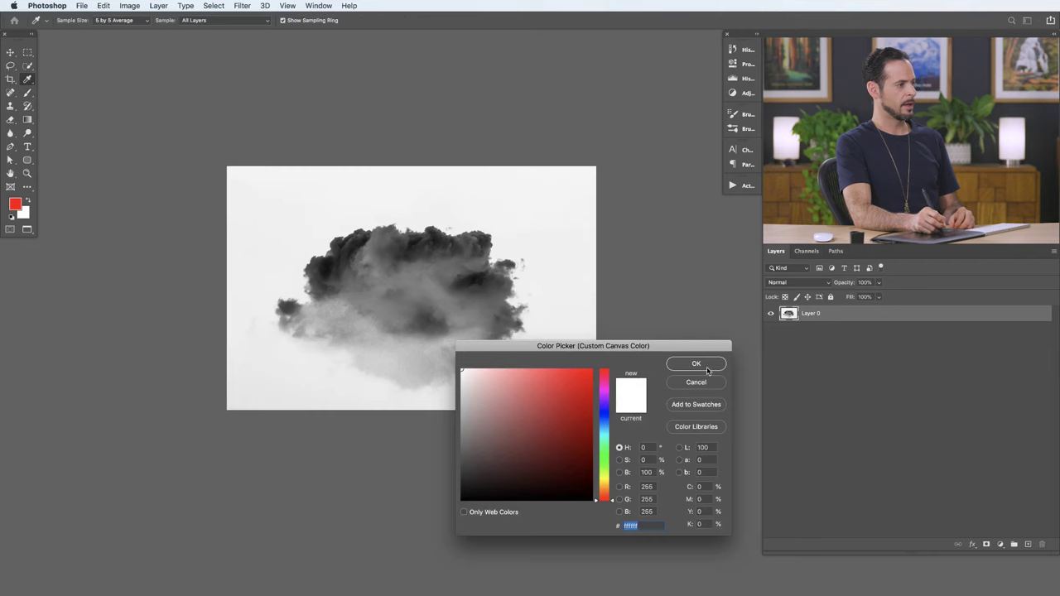
click(698, 365)
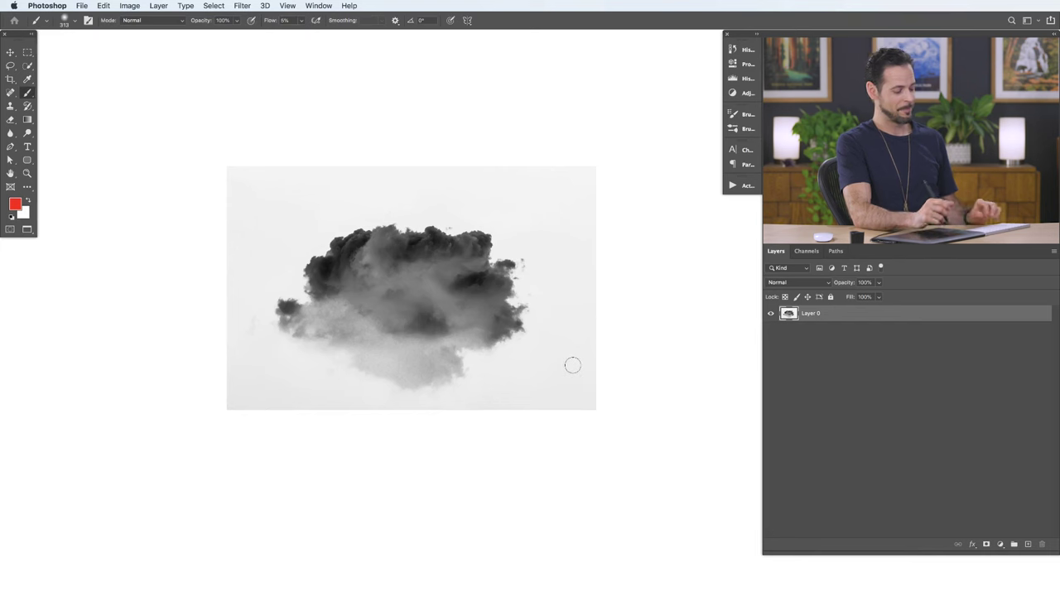
key(super+l)
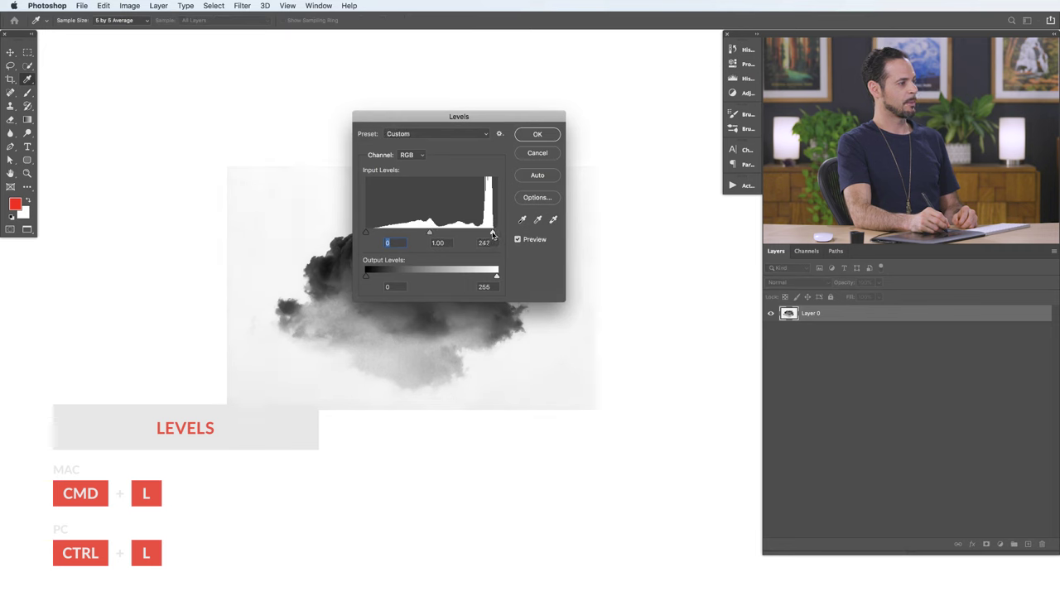
drag(486, 234, 480, 236)
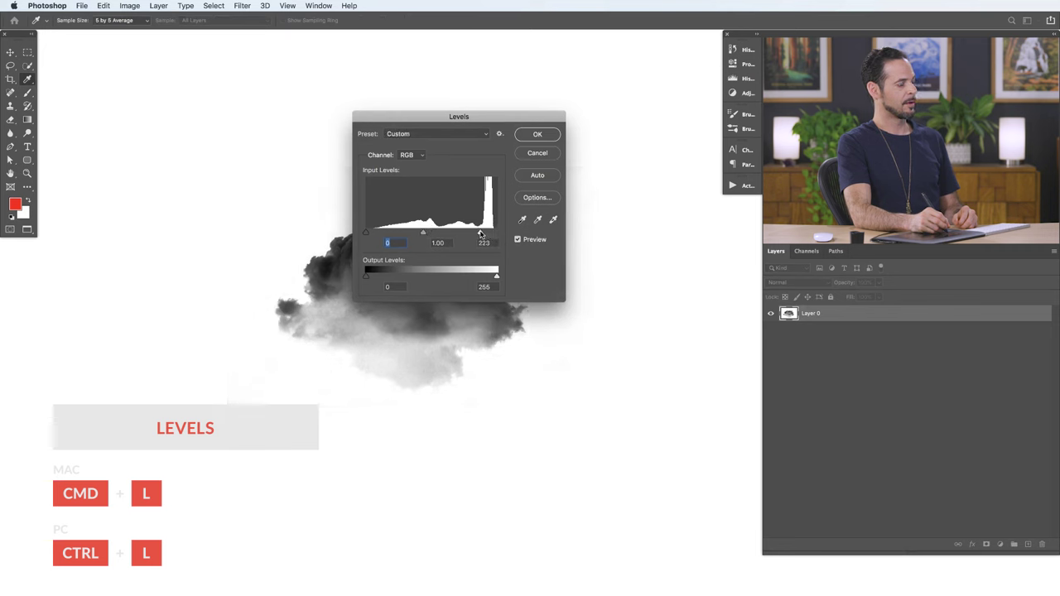
drag(487, 124, 201, 227)
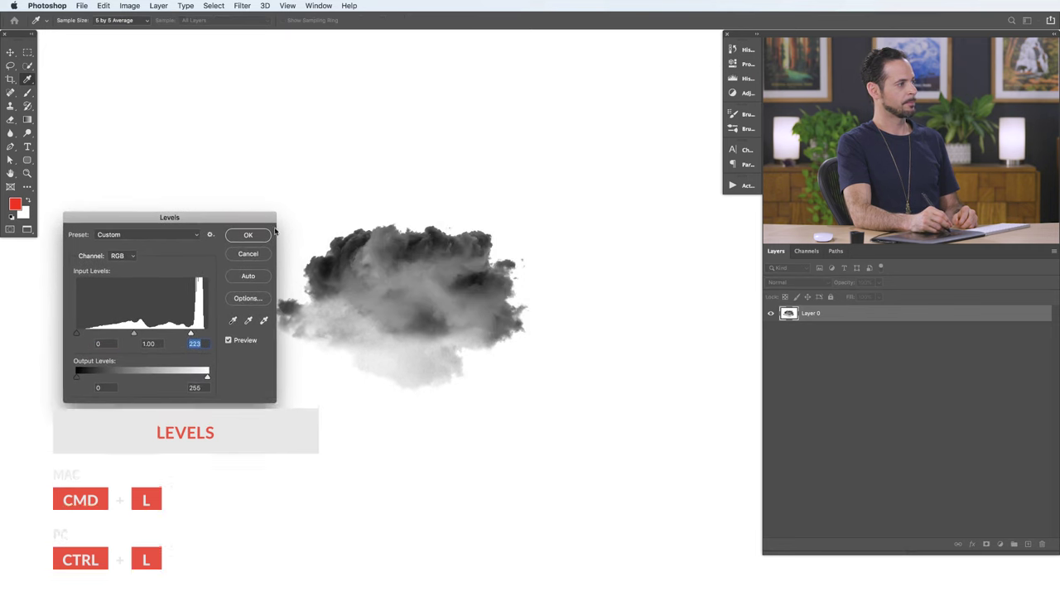
click(268, 233)
key(b)
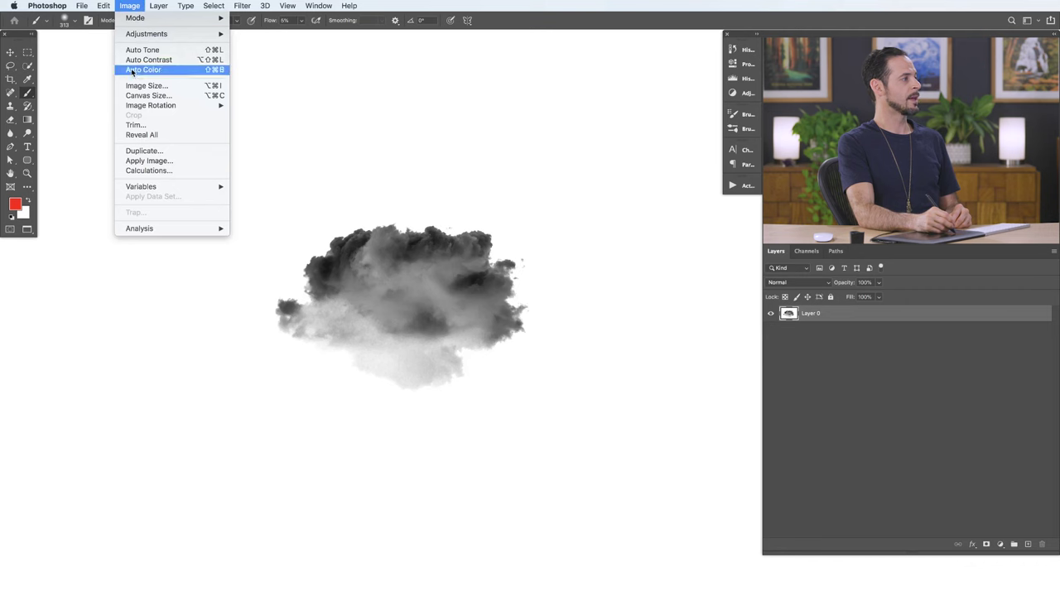
Step: Resize the cloud image to 1500 px wide and set the pasteboard to Light Gray
click(139, 85)
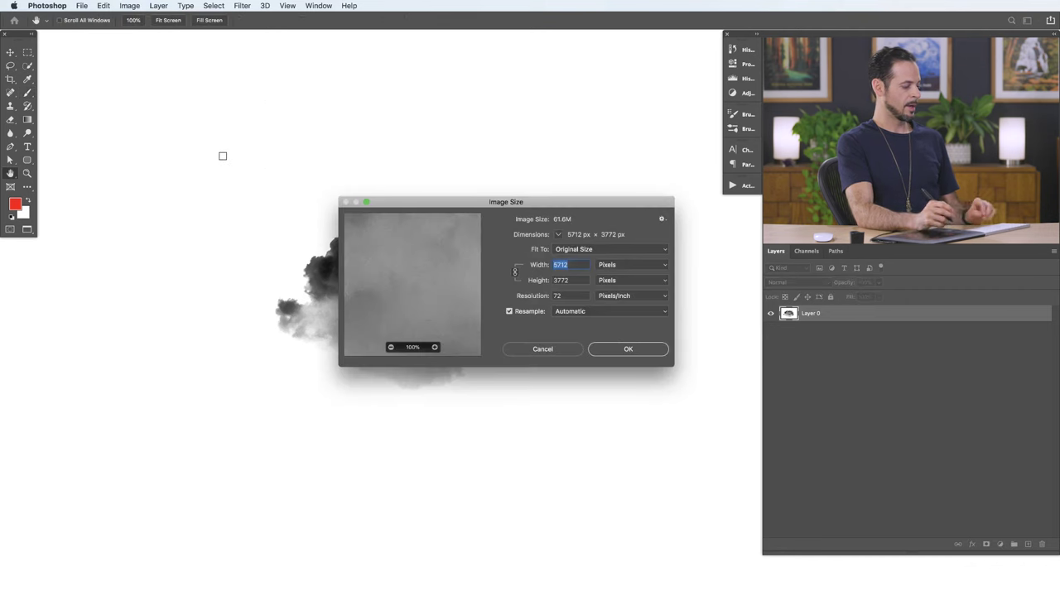
text(1500)
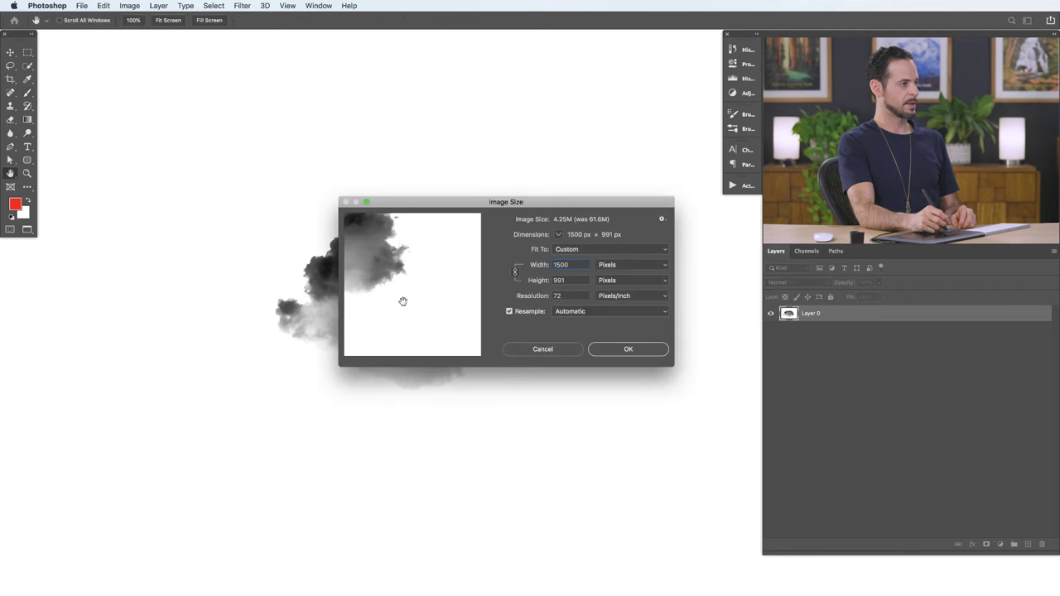
click(639, 349)
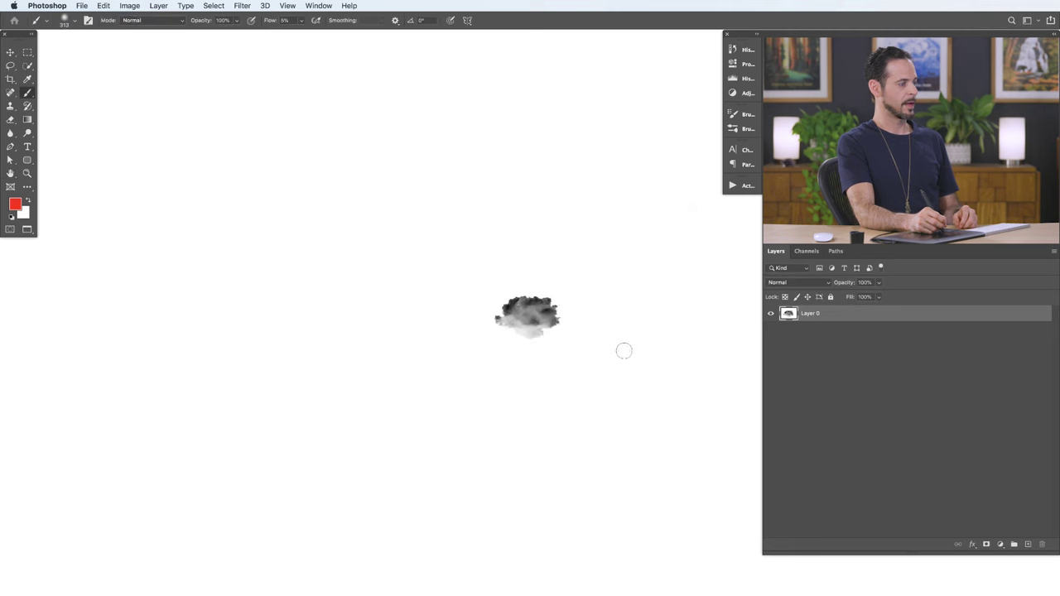
right_click(190, 218)
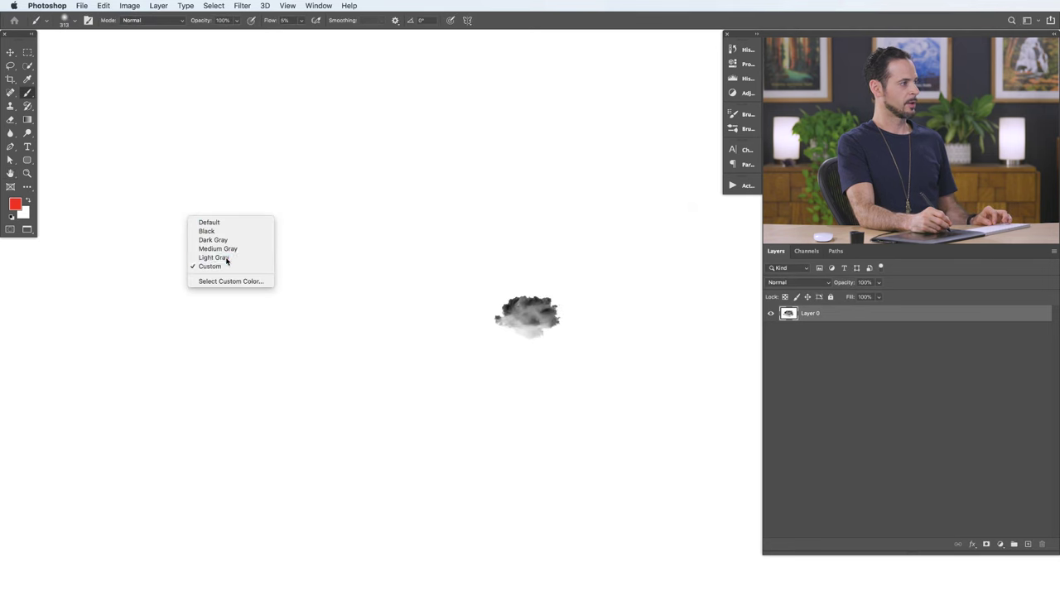
click(213, 257)
scroll(464, 348, up, 5)
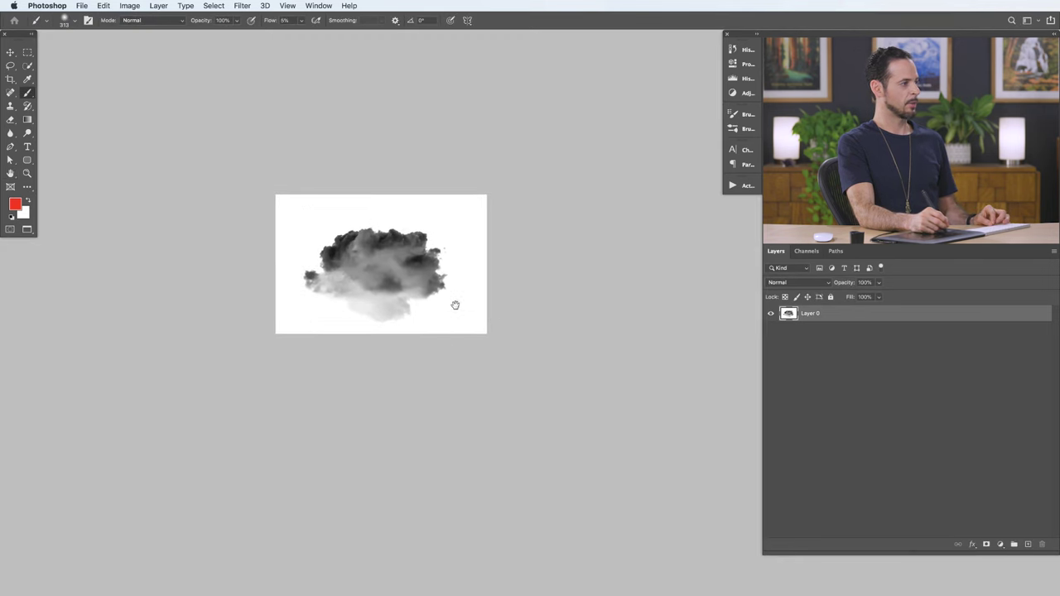
drag(454, 305, 471, 348)
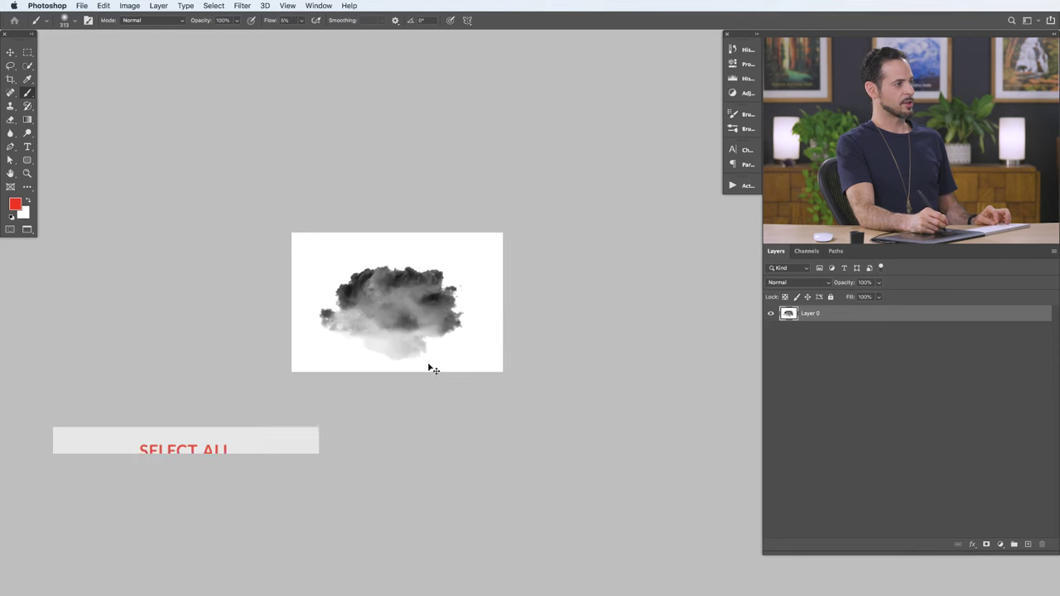
Step: Select the whole image, define it as a brush preset named Cloud, then deselect
key(super+a)
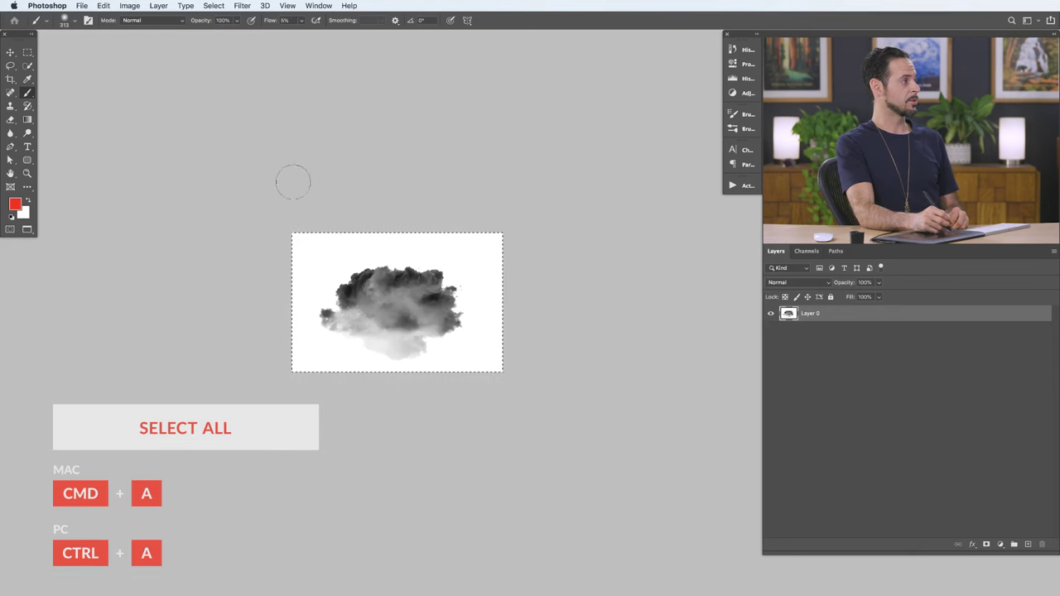
click(103, 6)
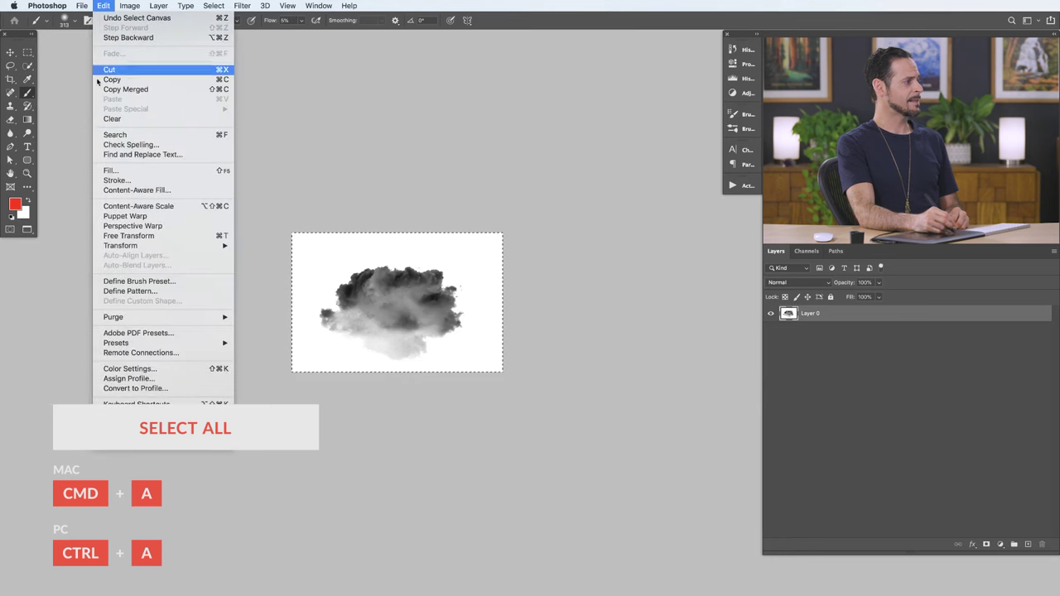
click(180, 277)
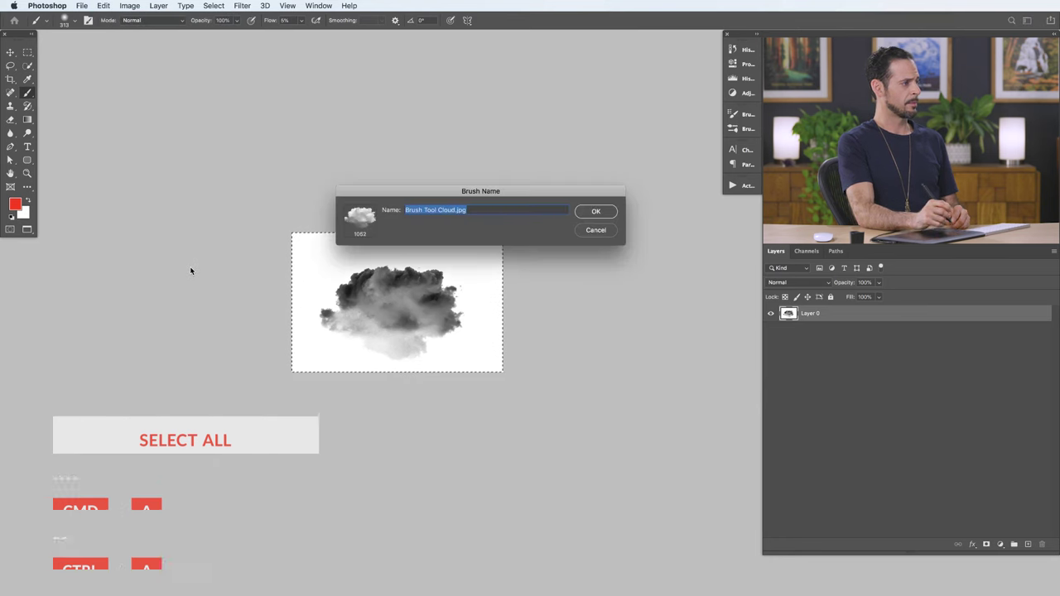
text(Cloud)
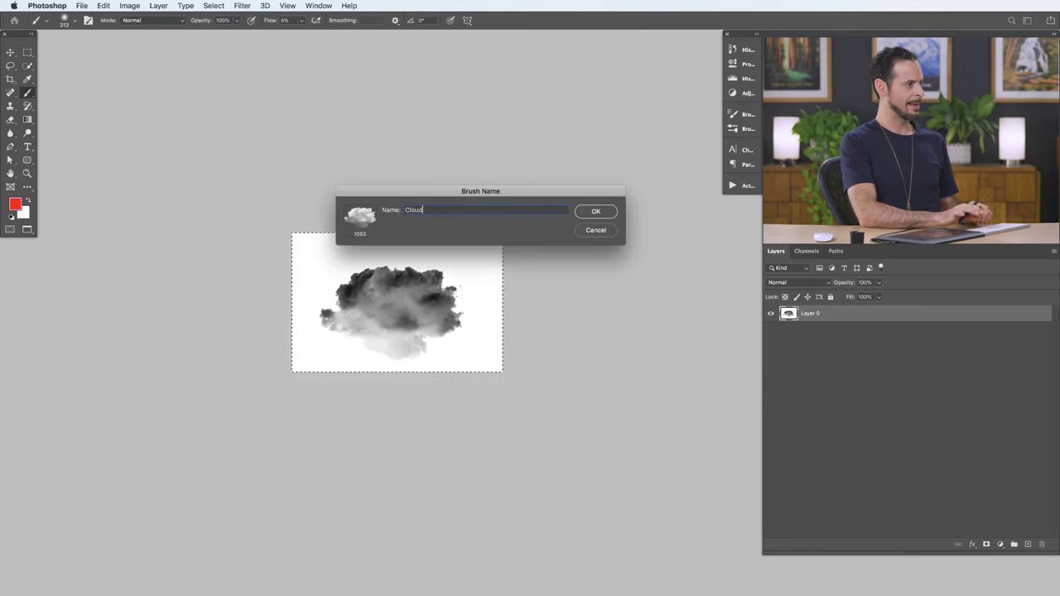
key(Return)
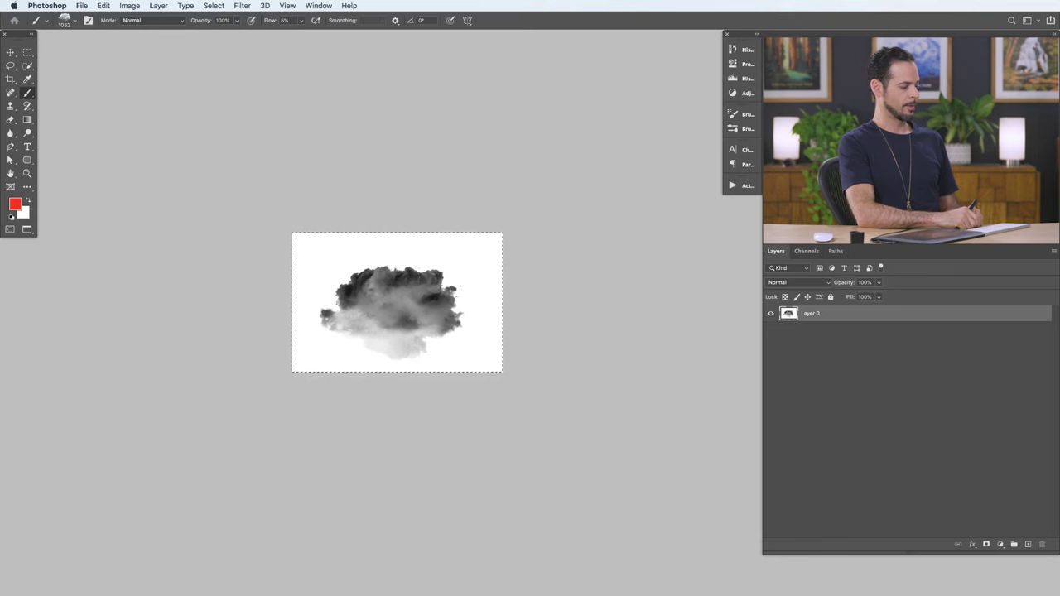
key(super+d)
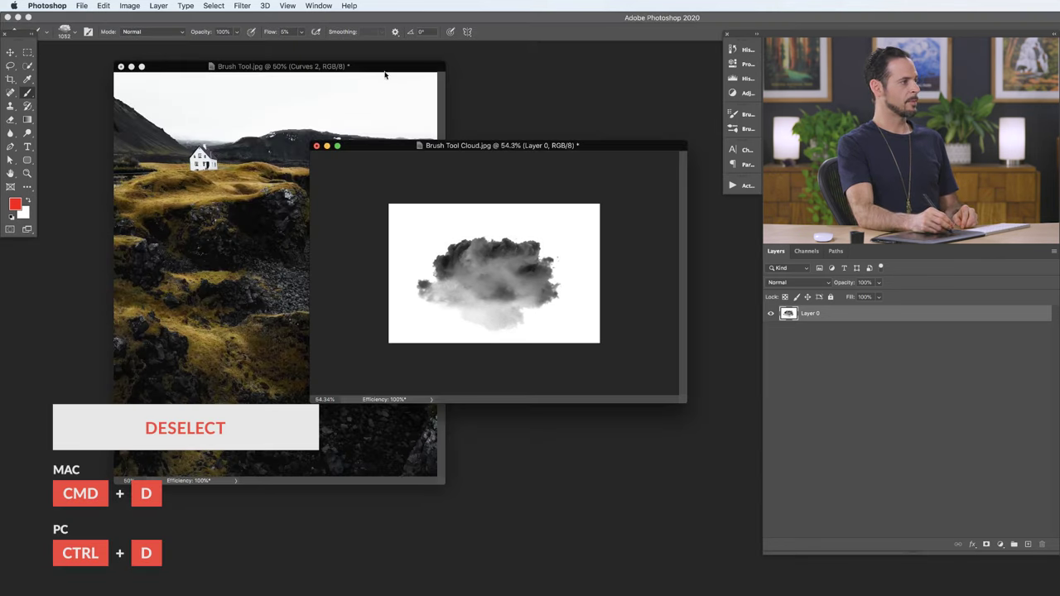
Step: Bring the landscape document forward, pan left, and raise brush flow to 100%
click(386, 75)
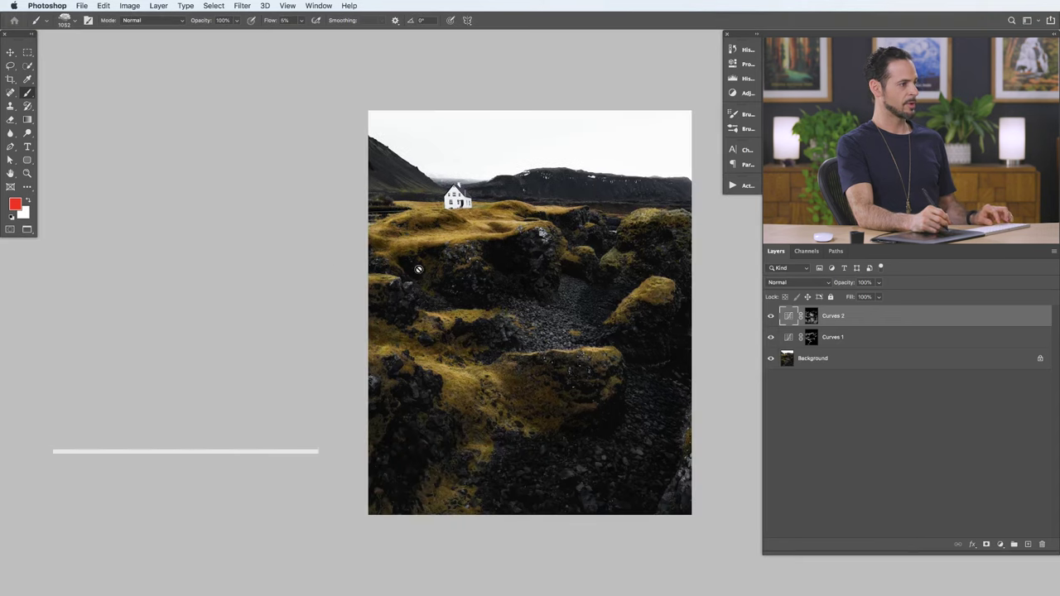
drag(348, 314, 260, 332)
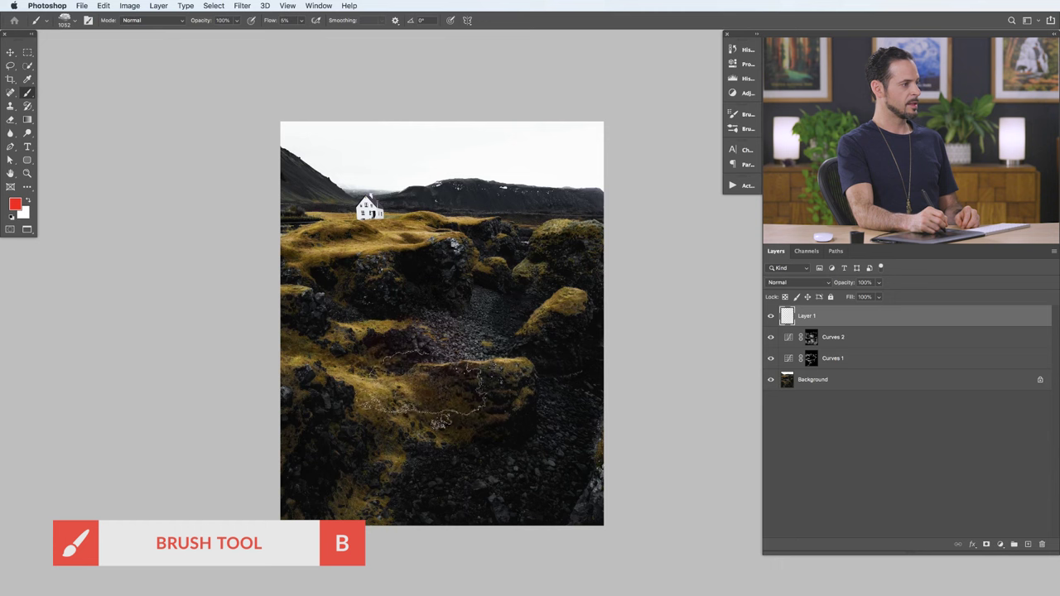
key(shift+0)
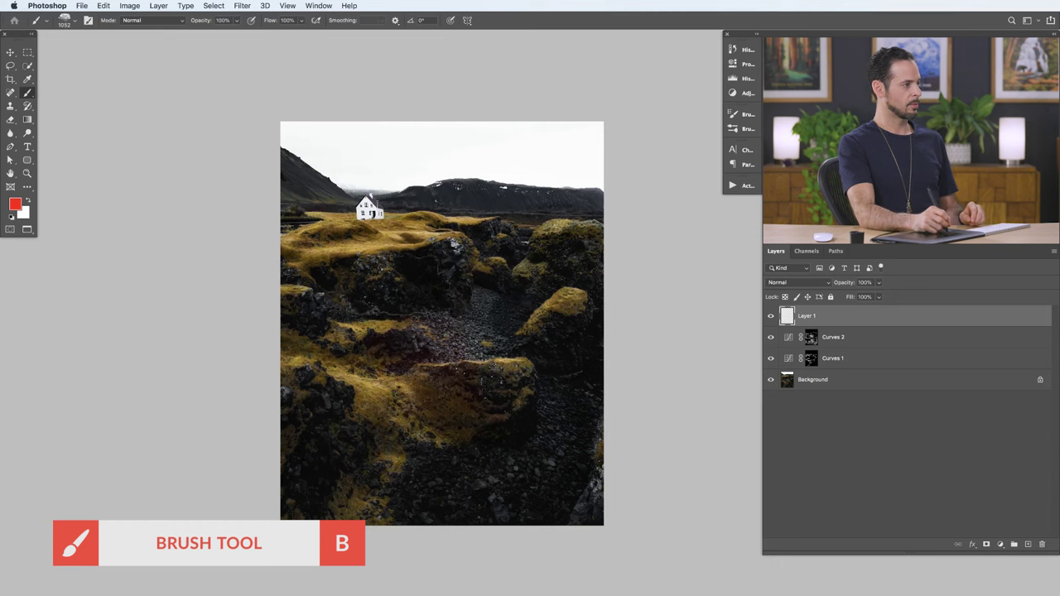
Step: Stamp red test clouds with the Cloud brush across the mossy rocks and hills
click(406, 292)
click(439, 379)
click(356, 443)
click(503, 465)
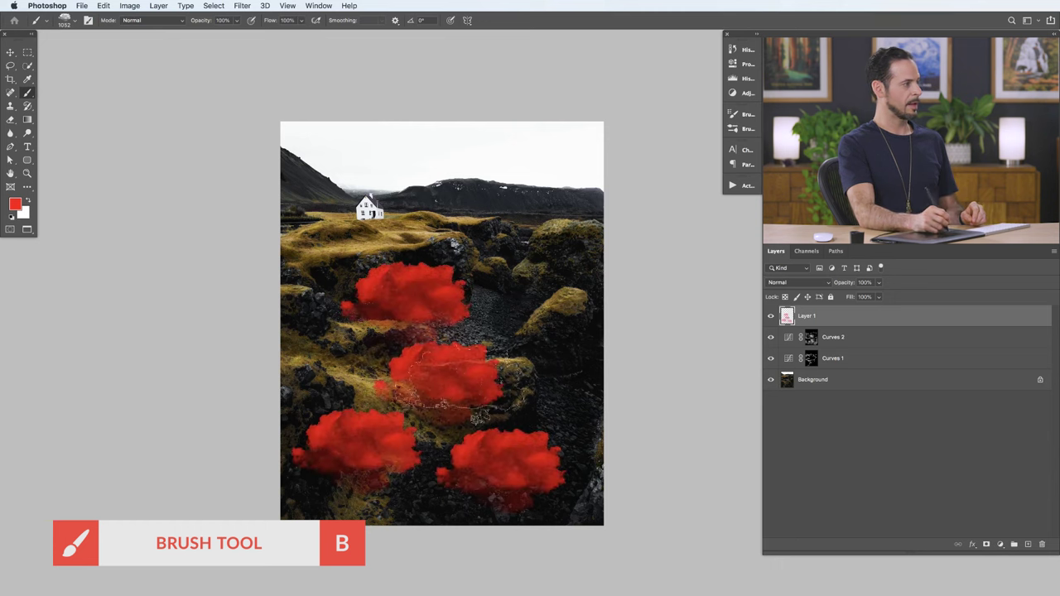
click(528, 300)
click(498, 395)
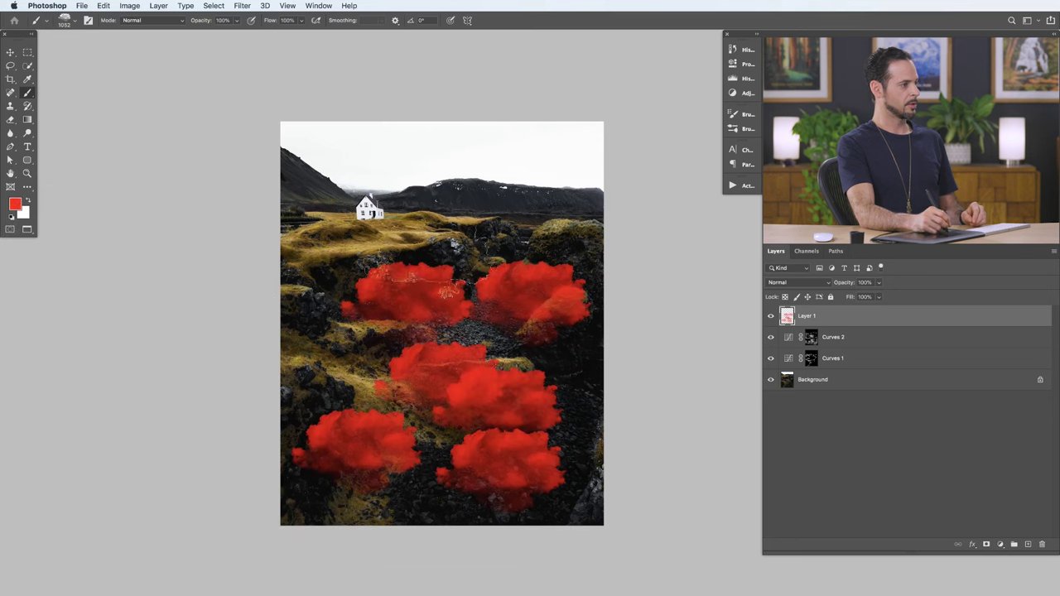
click(439, 257)
click(522, 203)
click(439, 336)
click(353, 333)
click(460, 442)
click(521, 291)
click(520, 422)
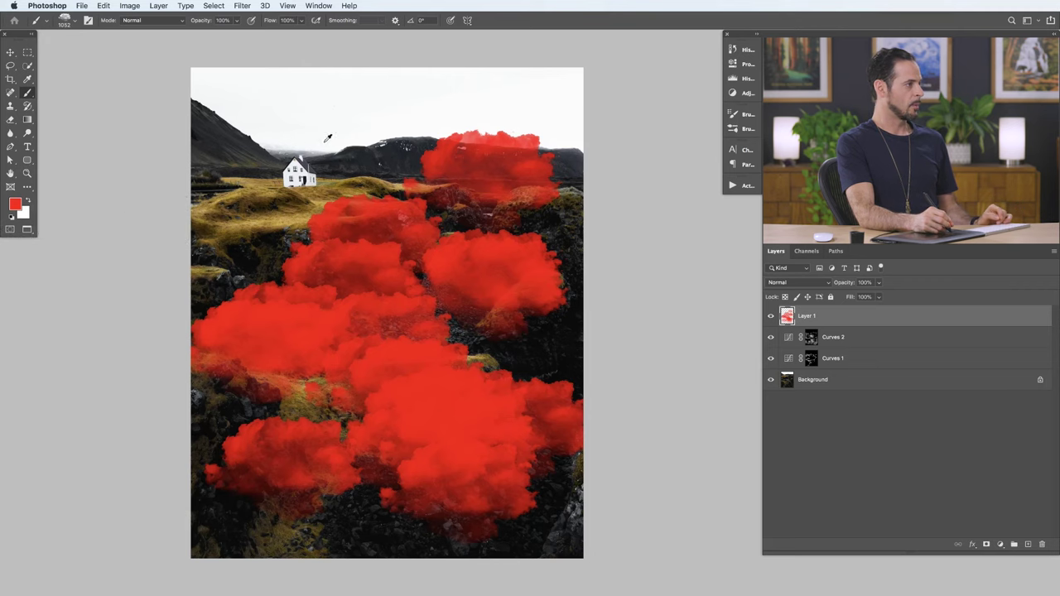
Step: Sample white from the sky and clear all the red strokes from Layer 1
alt+drag(341, 123, 353, 126)
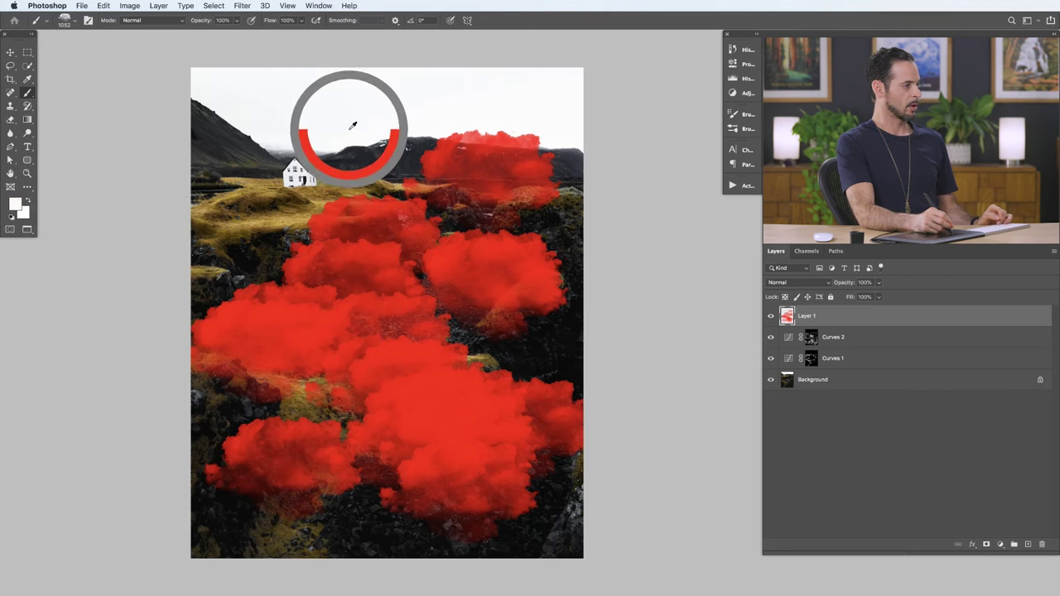
key(super+a)
key(Delete)
key(super+d)
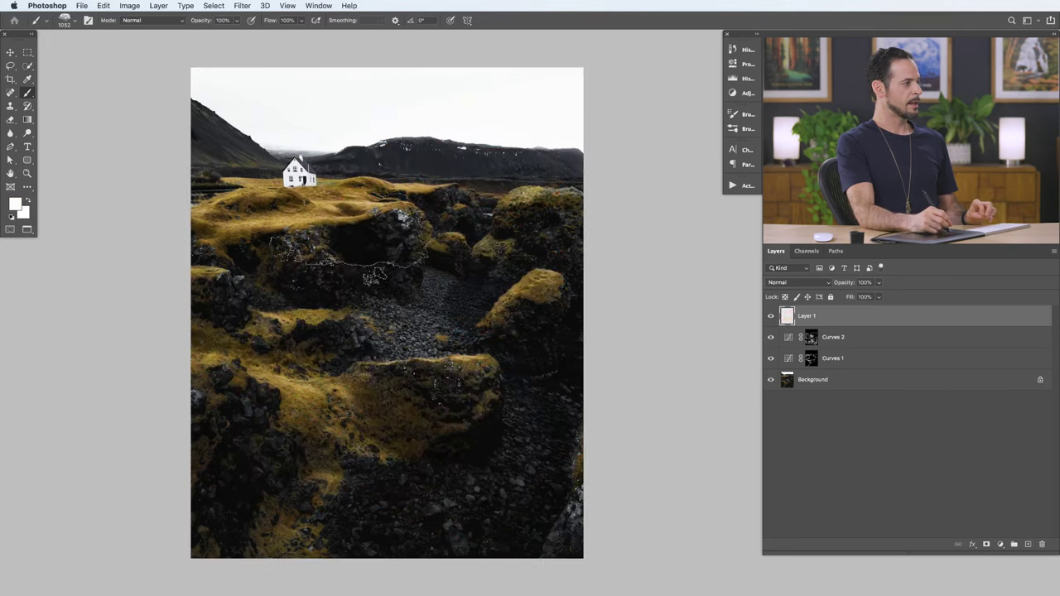
Step: Stamp six white test clouds down the rocky gully, then undo them
click(342, 244)
click(432, 299)
click(356, 342)
click(407, 411)
click(331, 455)
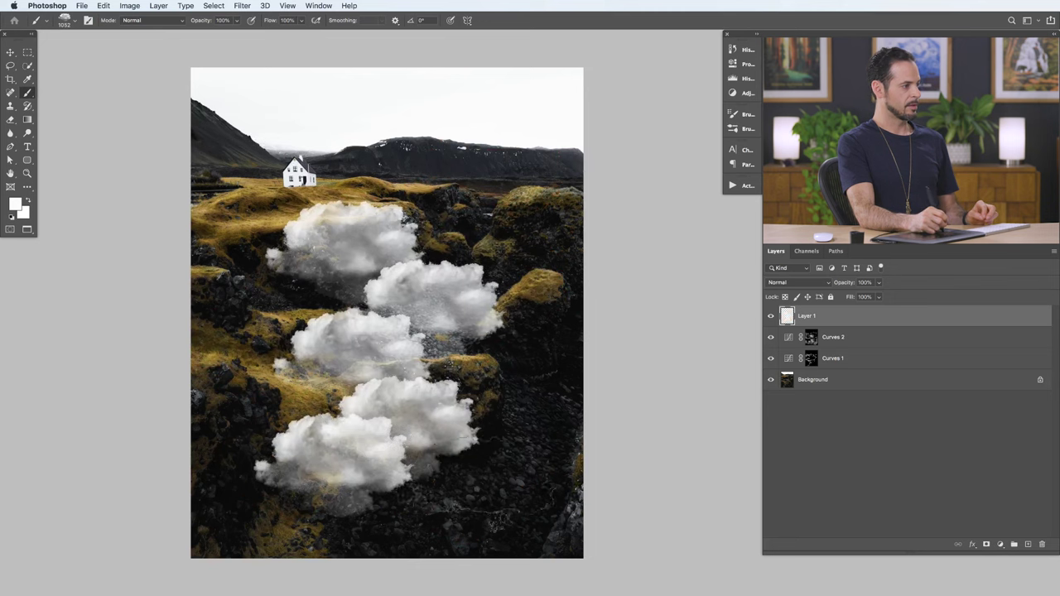
click(477, 489)
key(super+z)
key(super+z)
key(super+z)
key(super+z)
key(super+z)
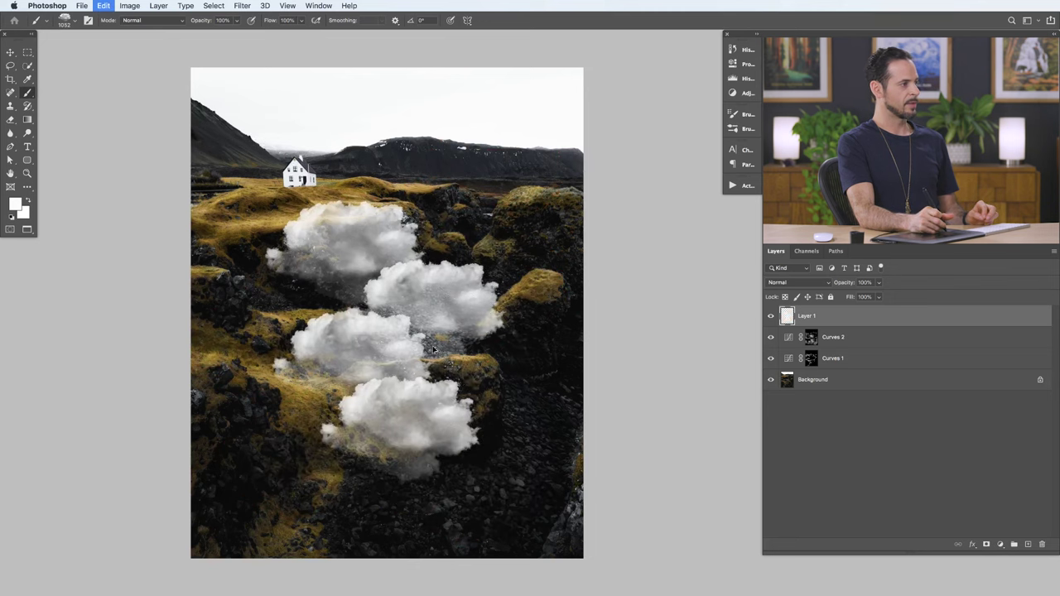
key(super+z)
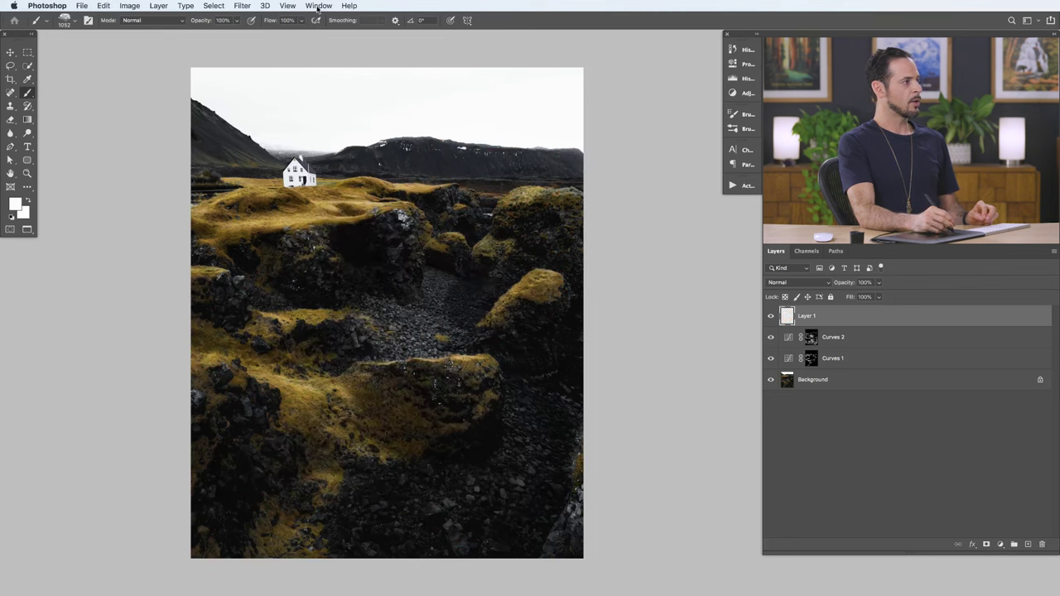
click(318, 6)
Step: In Brush Settings, set Shape Dynamics Size Jitter to 60% with angle jitter, testing one undone stroke
click(331, 99)
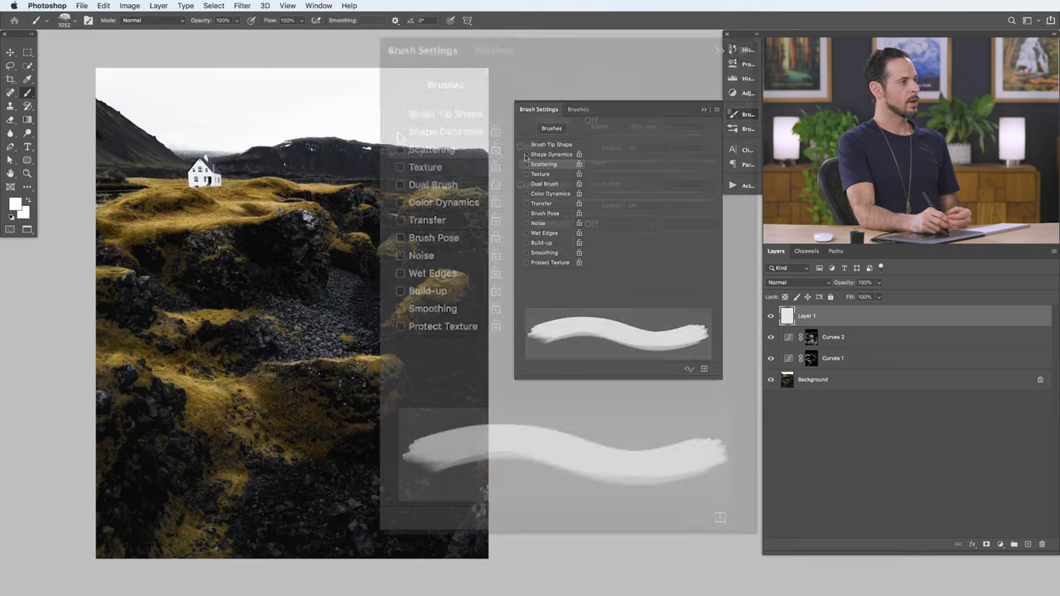
drag(529, 99, 635, 105)
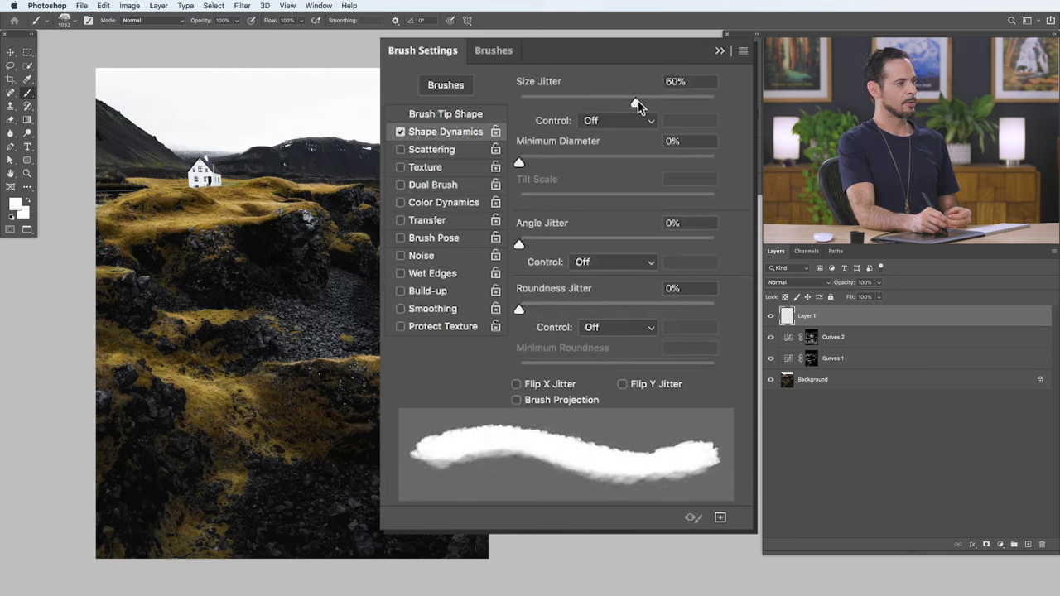
drag(520, 246, 611, 246)
mouse_move(344, 178)
mouse_down()
mouse_move(265, 431)
mouse_move(347, 447)
mouse_move(347, 199)
mouse_move(166, 381)
mouse_up()
key(super+z)
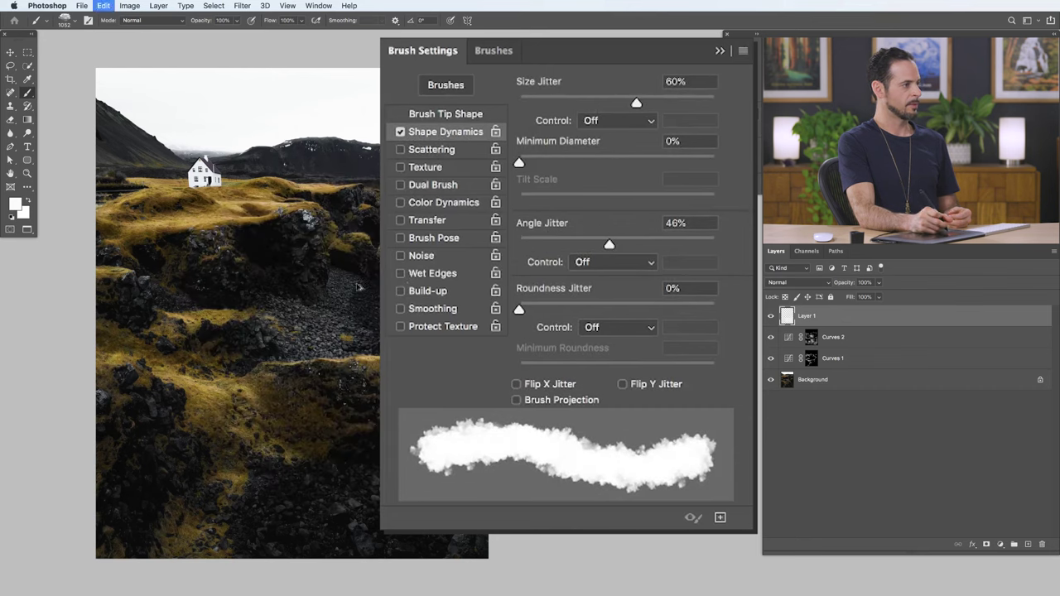
Step: Enable Scattering and Transfer, with Opacity Jitter at 48%
click(431, 149)
mouse_move(520, 100)
mouse_down()
mouse_move(574, 96)
mouse_move(537, 106)
mouse_up()
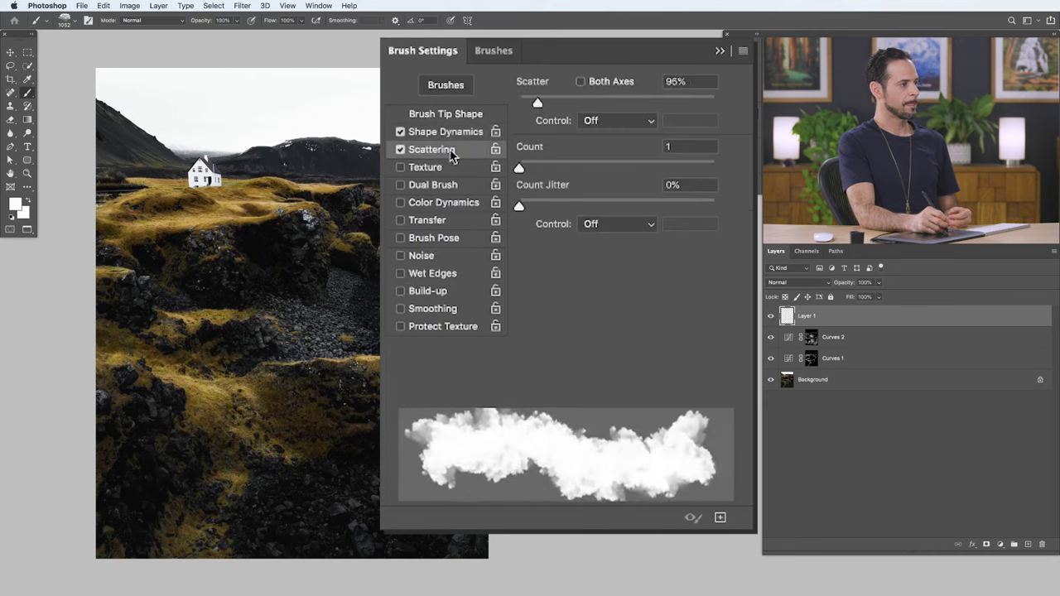
click(430, 222)
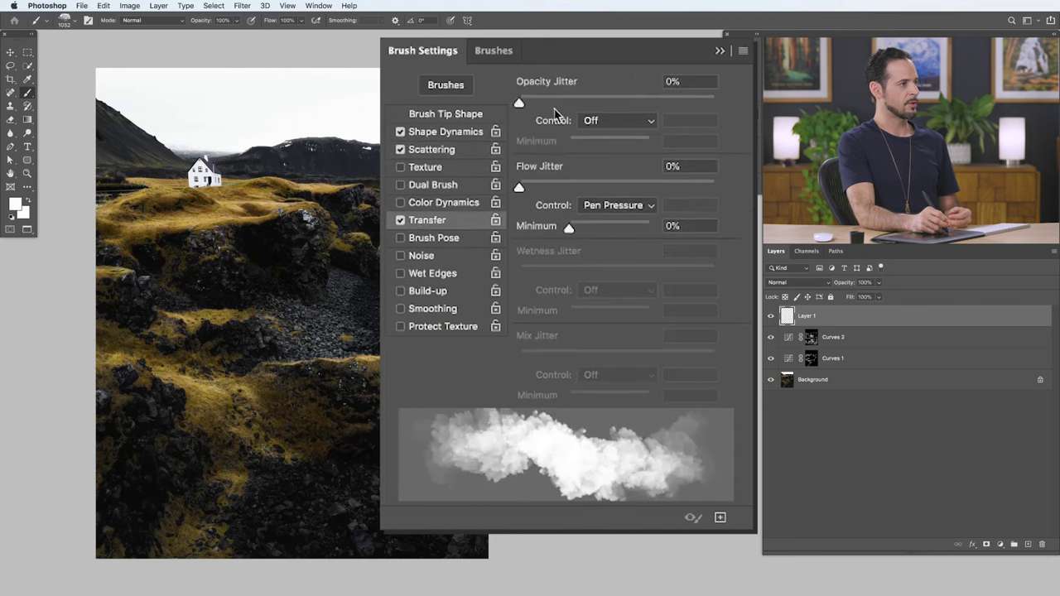
drag(530, 103, 631, 106)
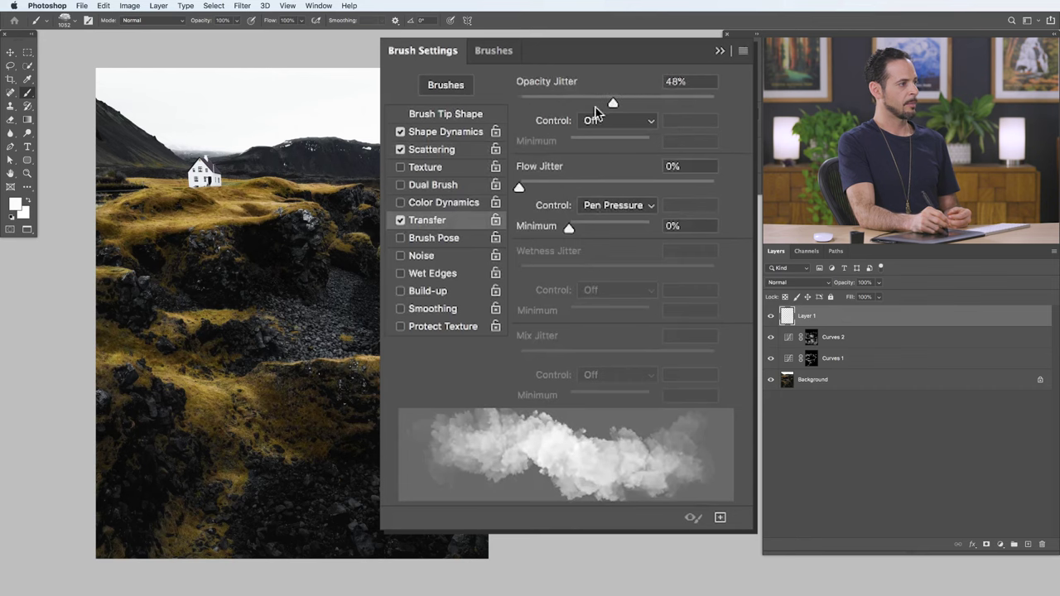
Step: Paint soft white fog strokes over the rocky gully, then undo the strokes
mouse_move(315, 215)
mouse_down()
mouse_move(298, 315)
mouse_move(306, 398)
mouse_move(331, 348)
mouse_move(298, 431)
mouse_up()
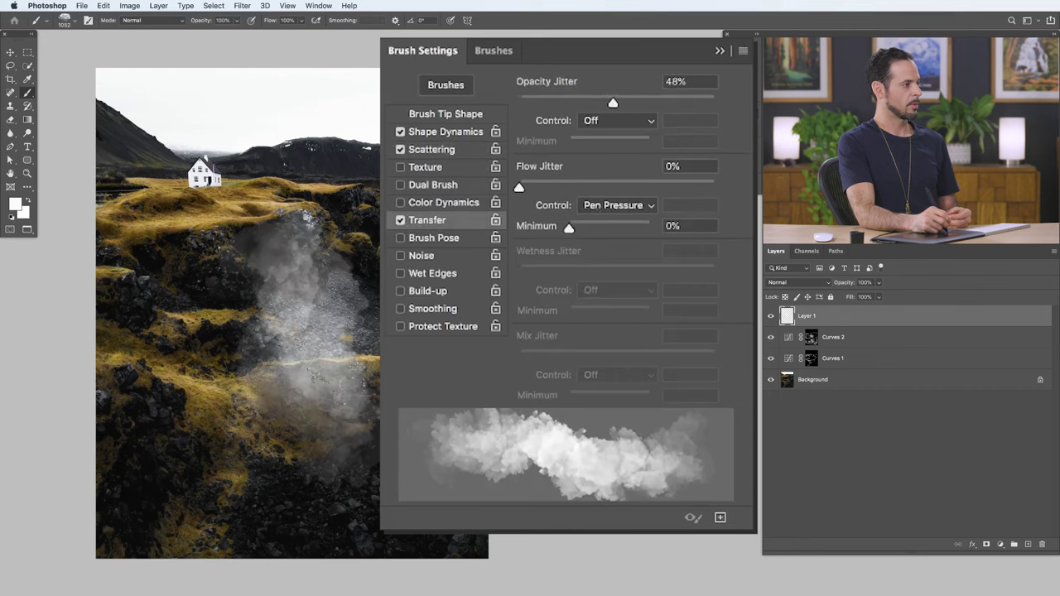
mouse_move(248, 348)
mouse_down()
mouse_move(331, 464)
mouse_move(356, 372)
mouse_move(364, 248)
mouse_move(331, 207)
mouse_move(207, 298)
mouse_move(232, 398)
mouse_move(273, 464)
mouse_move(319, 418)
mouse_move(356, 298)
mouse_move(165, 290)
mouse_move(373, 240)
mouse_move(307, 302)
mouse_move(447, 208)
mouse_move(472, 430)
mouse_move(249, 514)
mouse_move(124, 396)
mouse_move(324, 306)
mouse_move(298, 372)
mouse_move(356, 323)
mouse_up()
key(super+z)
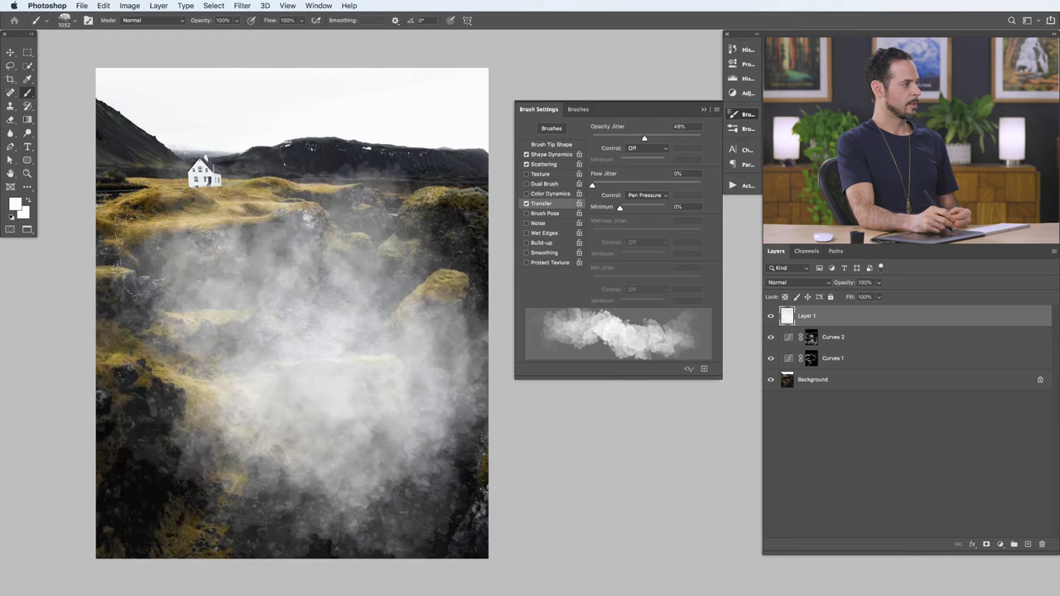
key(super+z)
Step: Undo the fog strokes, then test a blue smoke stroke and delete it from Layer 1
key(super+z)
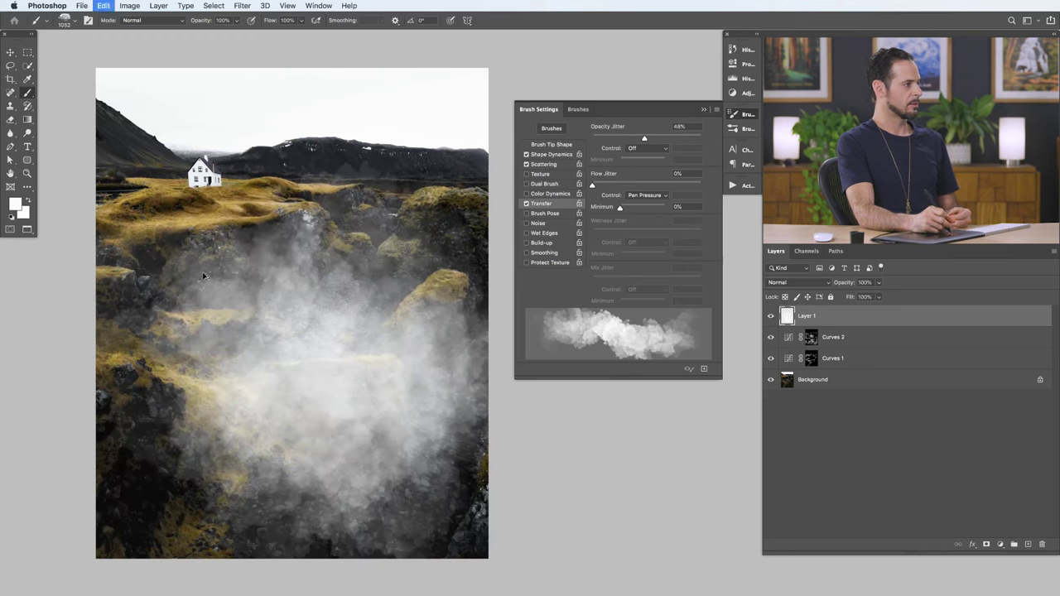
key(super+z)
key(super+z)
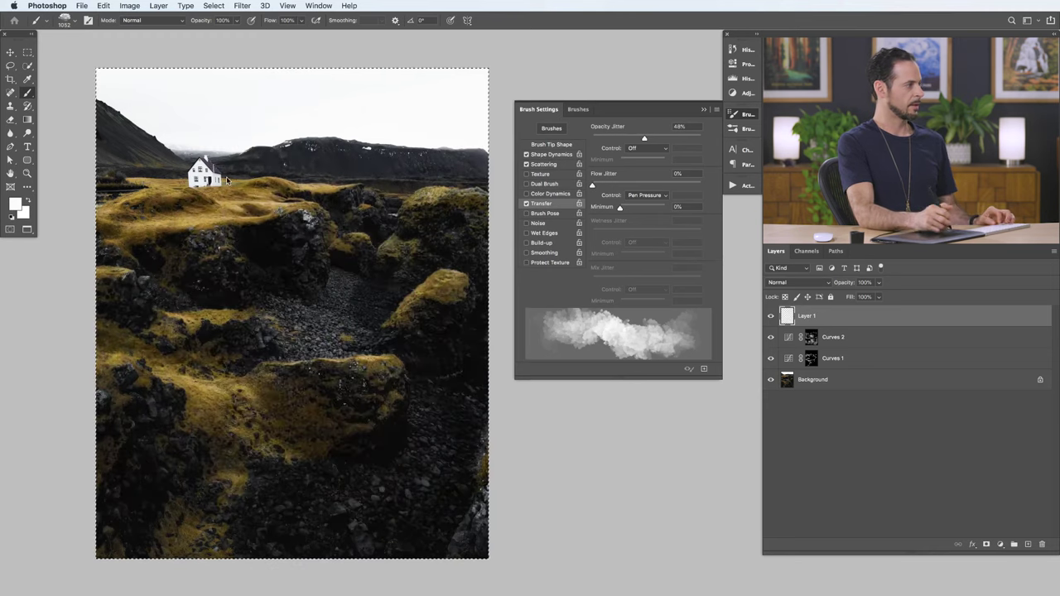
key(super+a)
click(21, 206)
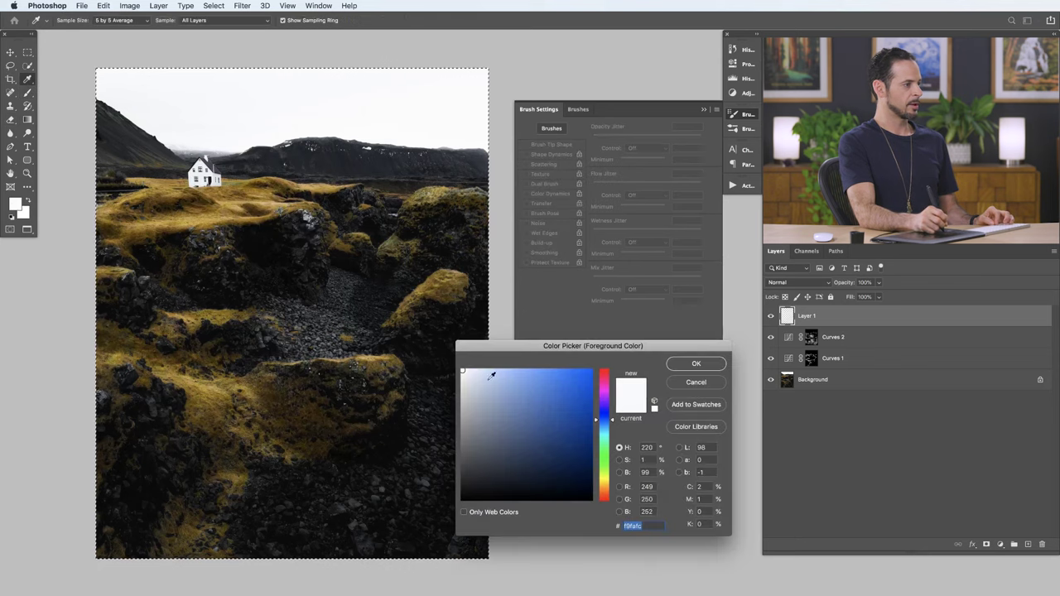
click(696, 364)
key(b)
mouse_move(249, 265)
mouse_down()
mouse_move(372, 464)
mouse_move(154, 421)
mouse_move(385, 205)
mouse_up()
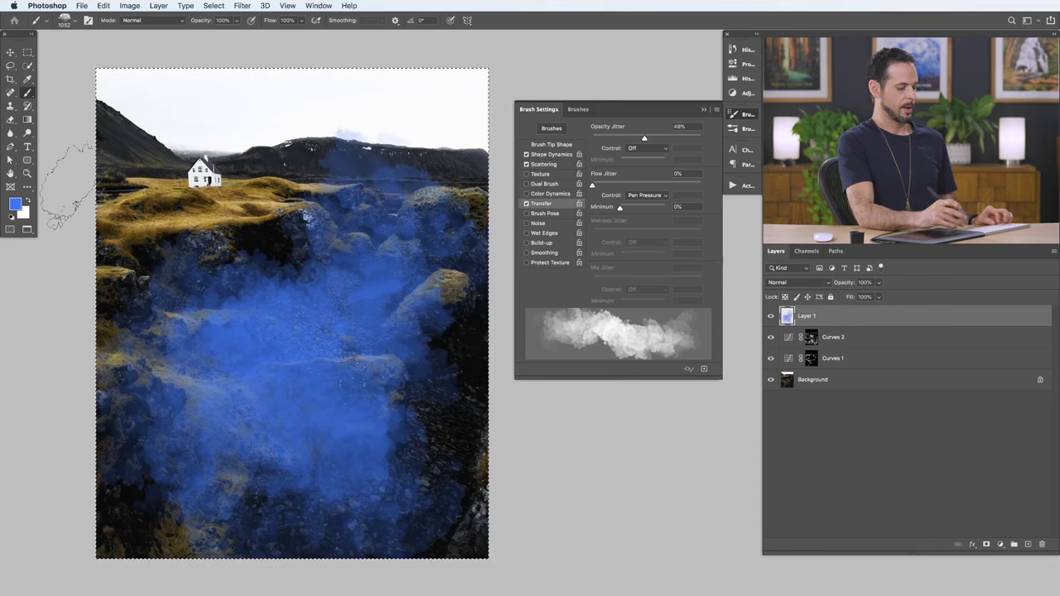
key(Delete)
key(ctrl+d)
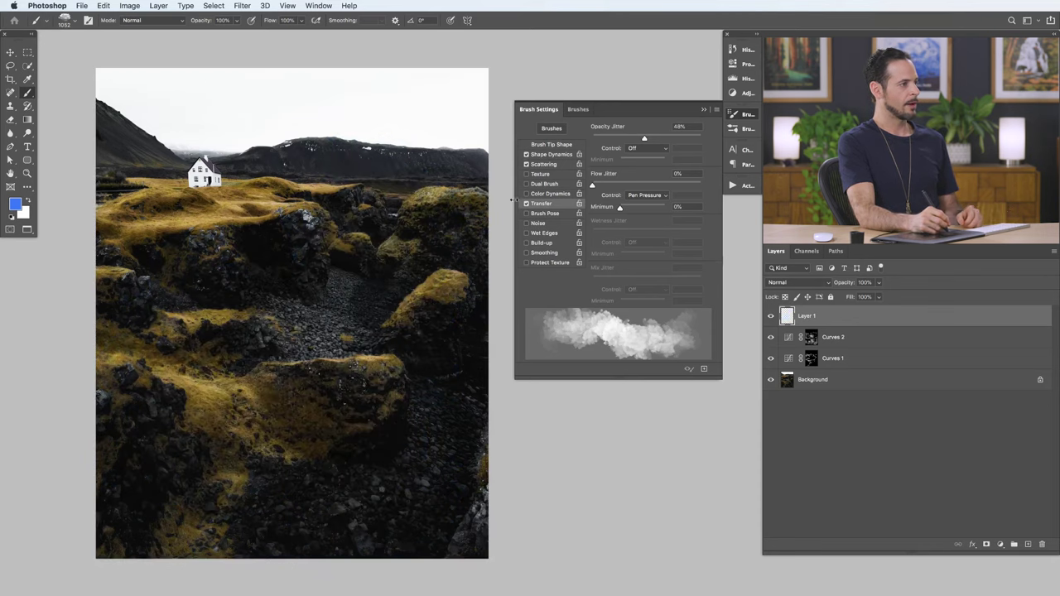
Step: Set the brush tip spacing to 14% and discard the trial fog strokes over the canyon
click(552, 145)
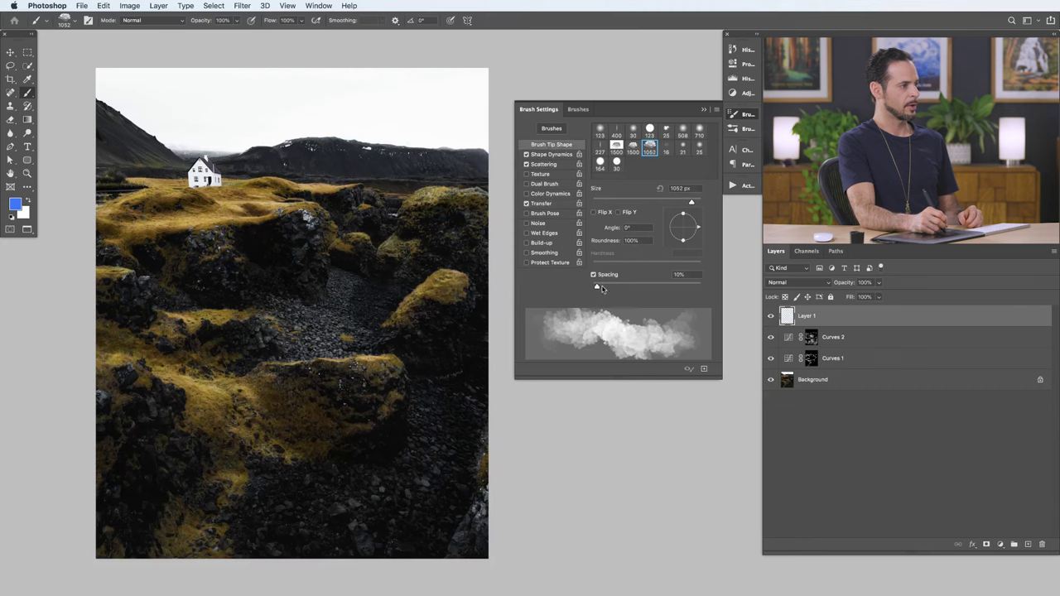
drag(602, 289, 605, 287)
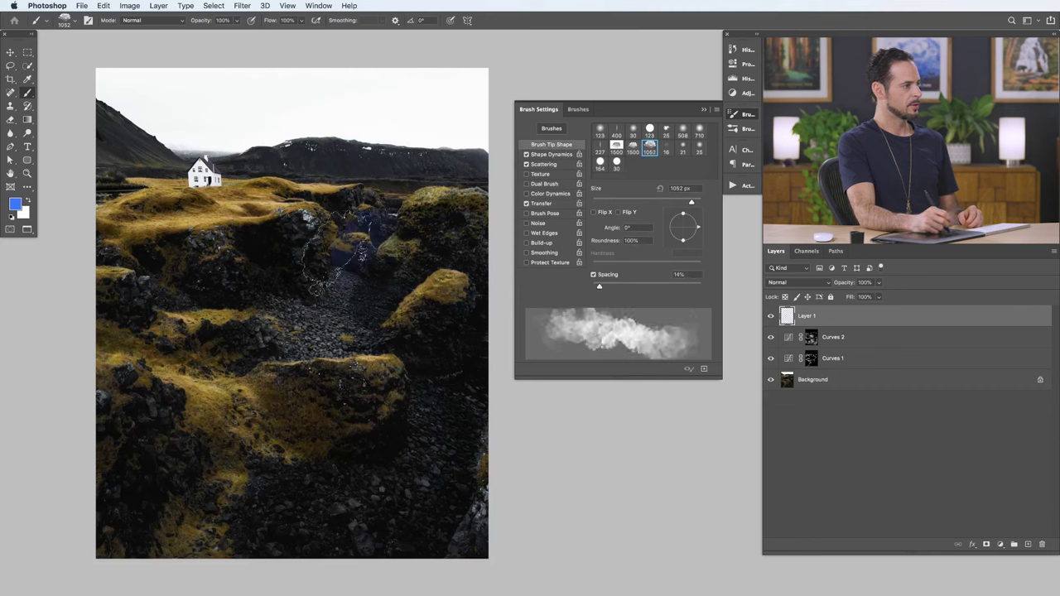
mouse_move(335, 249)
mouse_down()
mouse_move(273, 464)
mouse_move(240, 456)
mouse_up()
key(ctrl+z)
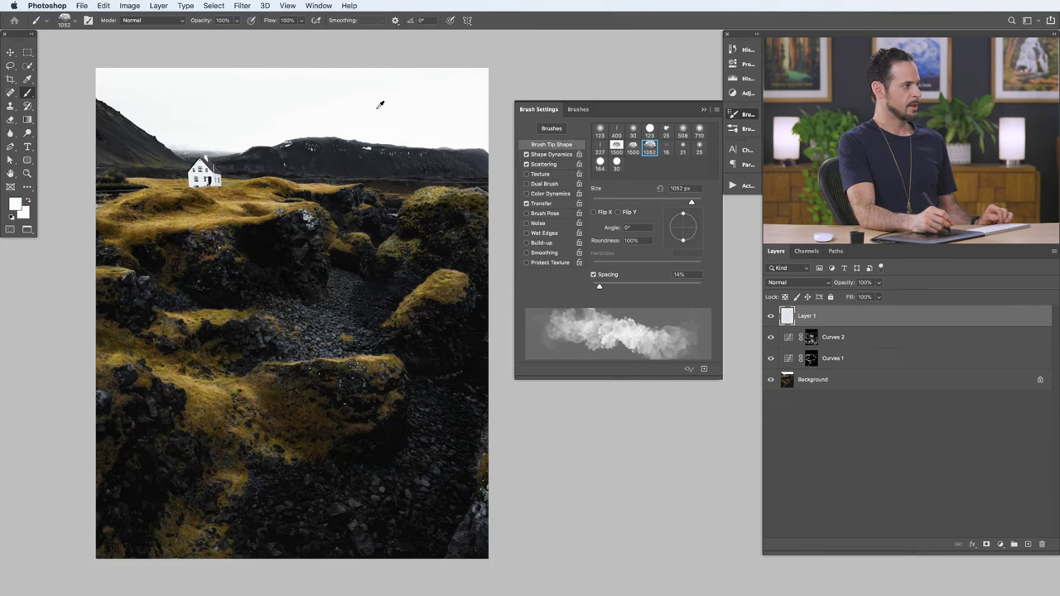
mouse_move(348, 248)
mouse_down()
mouse_move(455, 331)
mouse_move(454, 299)
mouse_up()
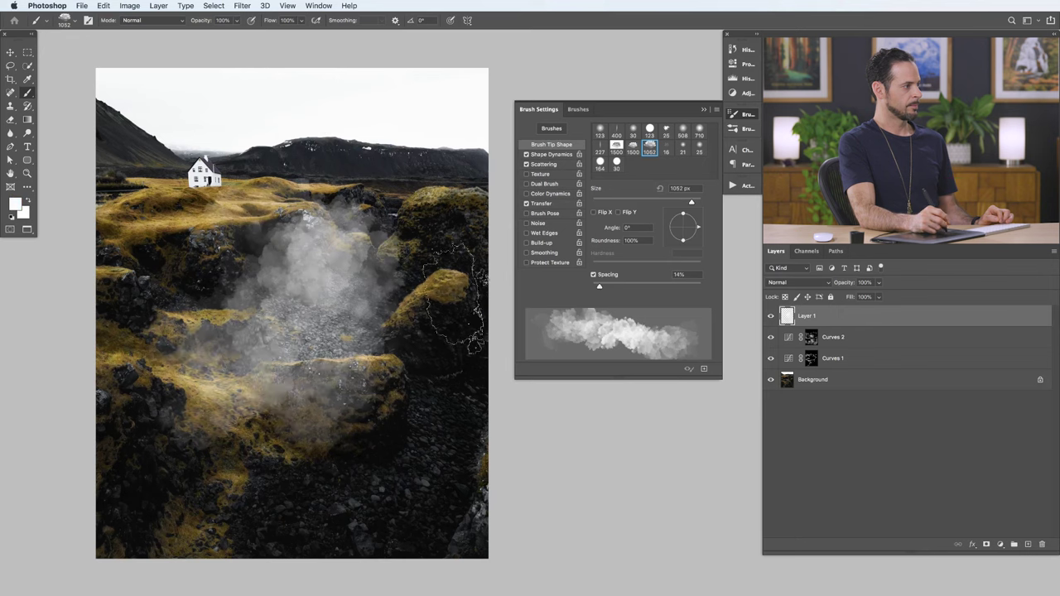
key(ctrl+z)
key(ctrl+z)
key(ctrl+z)
key(ctrl+z)
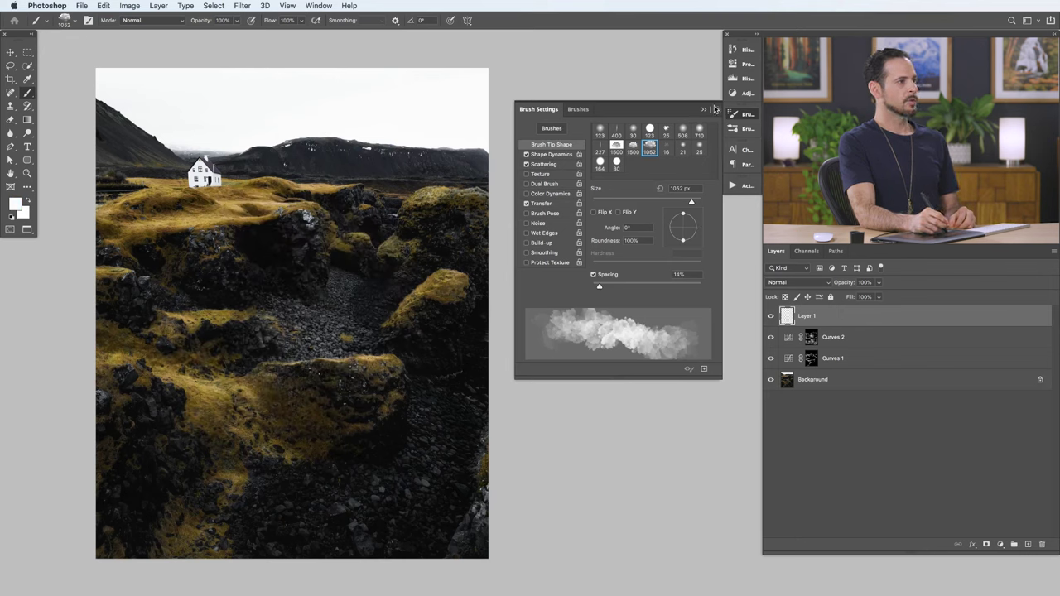
Step: Save the jittered, scattered cloud brush as a new preset named 'PHLEARN Cloud'
click(716, 111)
click(756, 115)
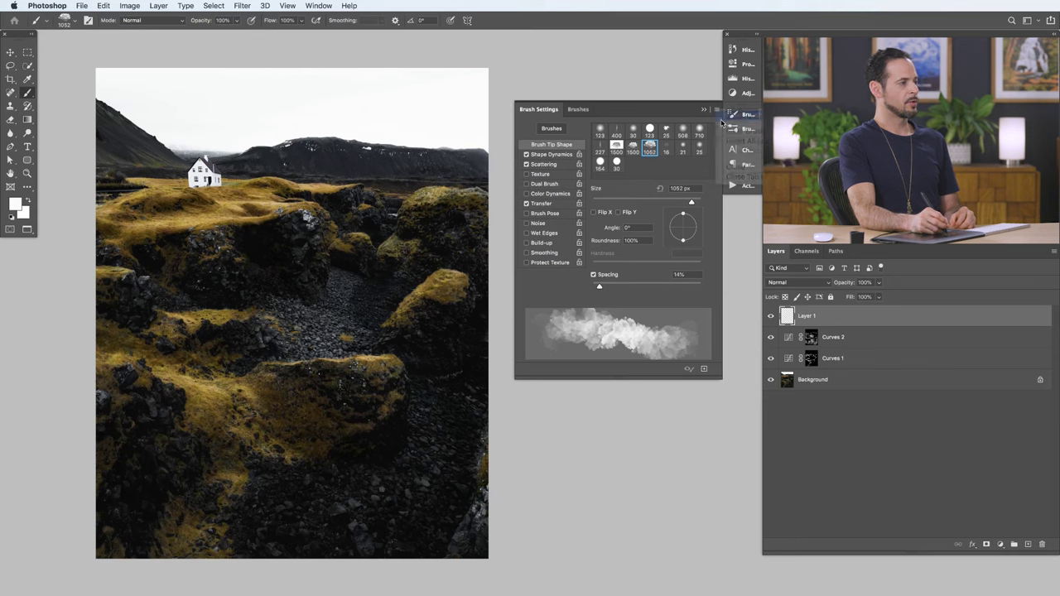
text(P(H)
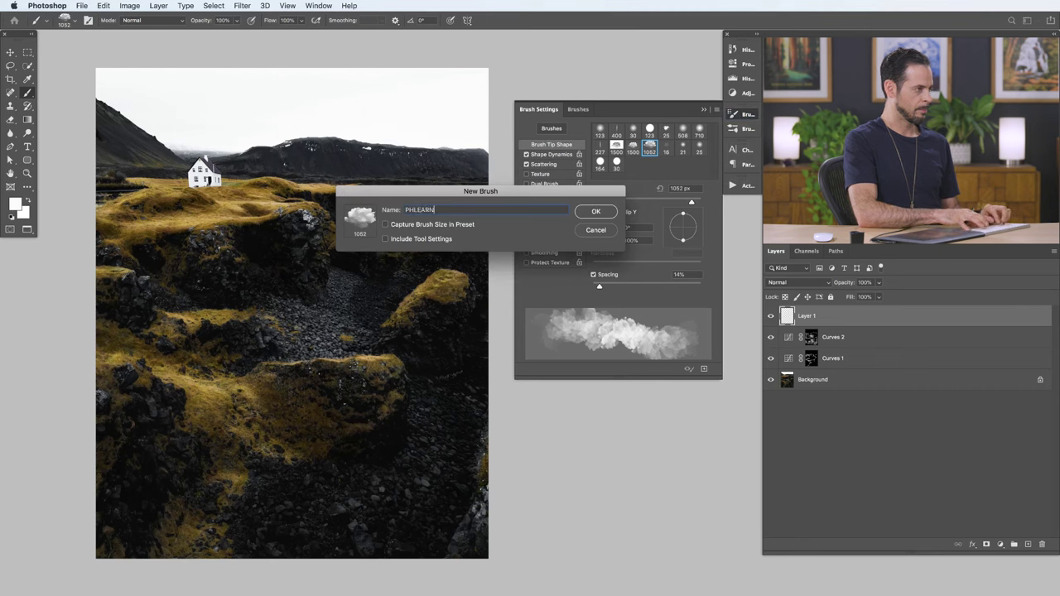
text(LEARN Cloud)
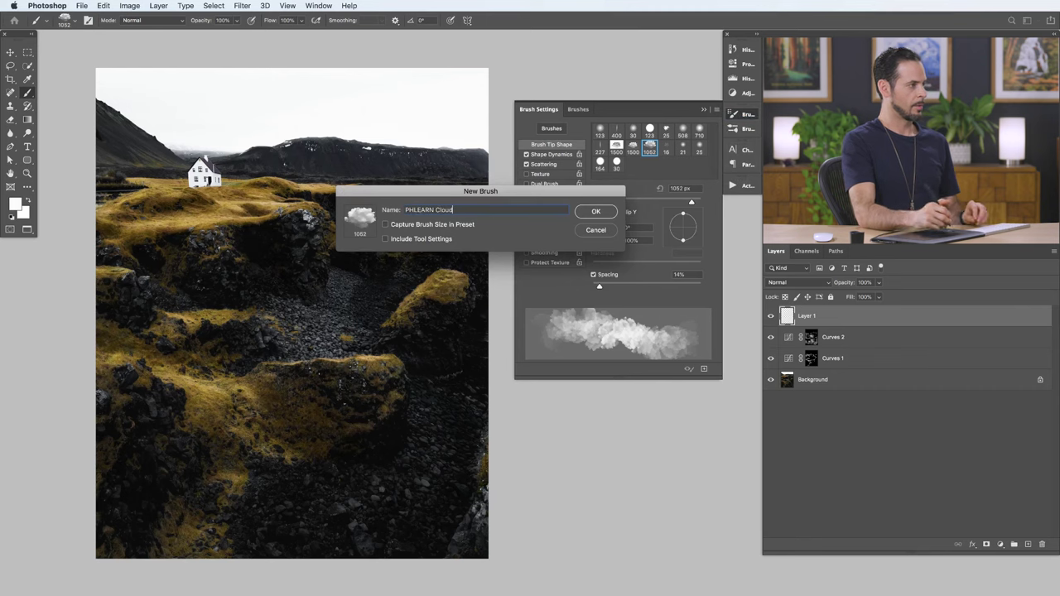
click(596, 213)
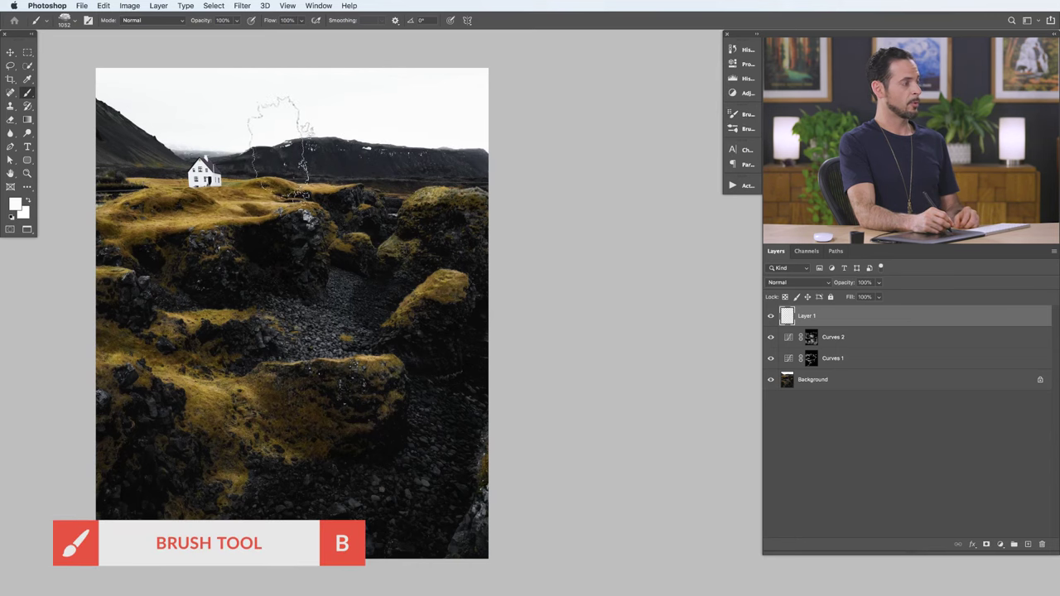
right_click(290, 151)
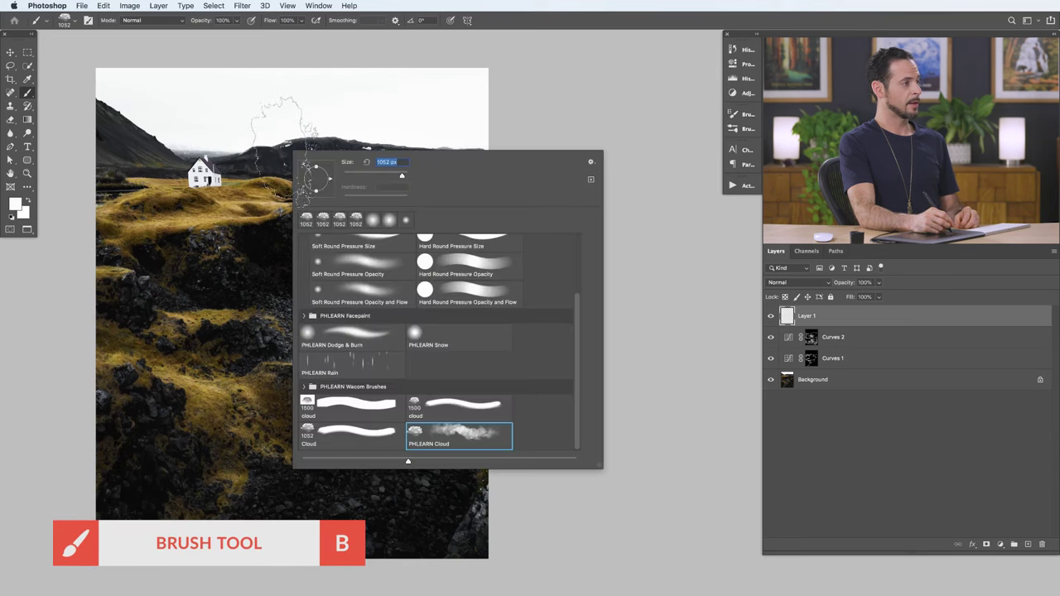
Step: Import the saved cloud brush file and select PHLEARN Cloud in the PHLEARN Wacom Brushes group
click(591, 163)
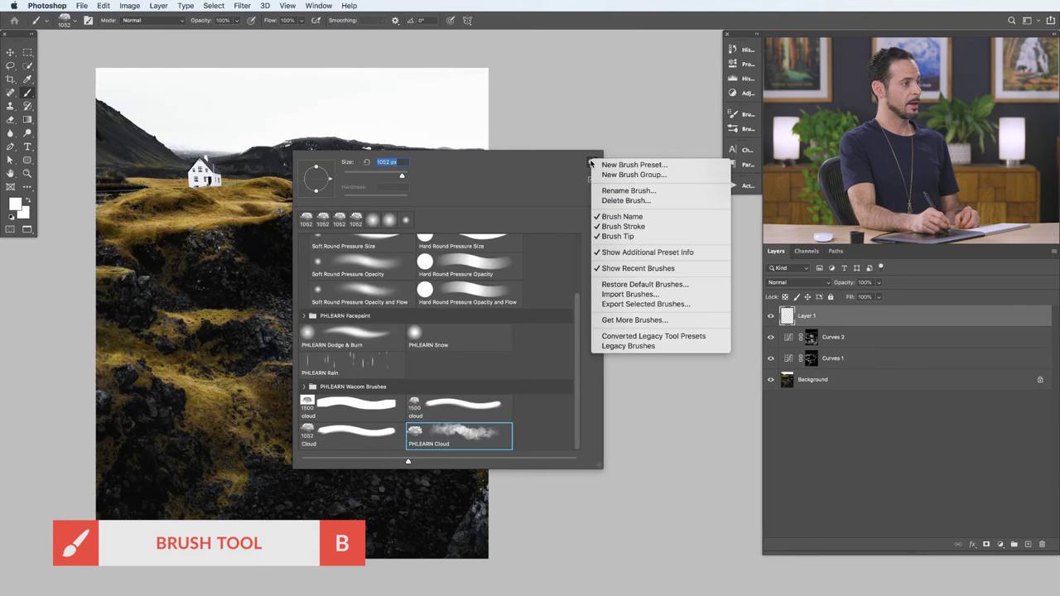
click(610, 295)
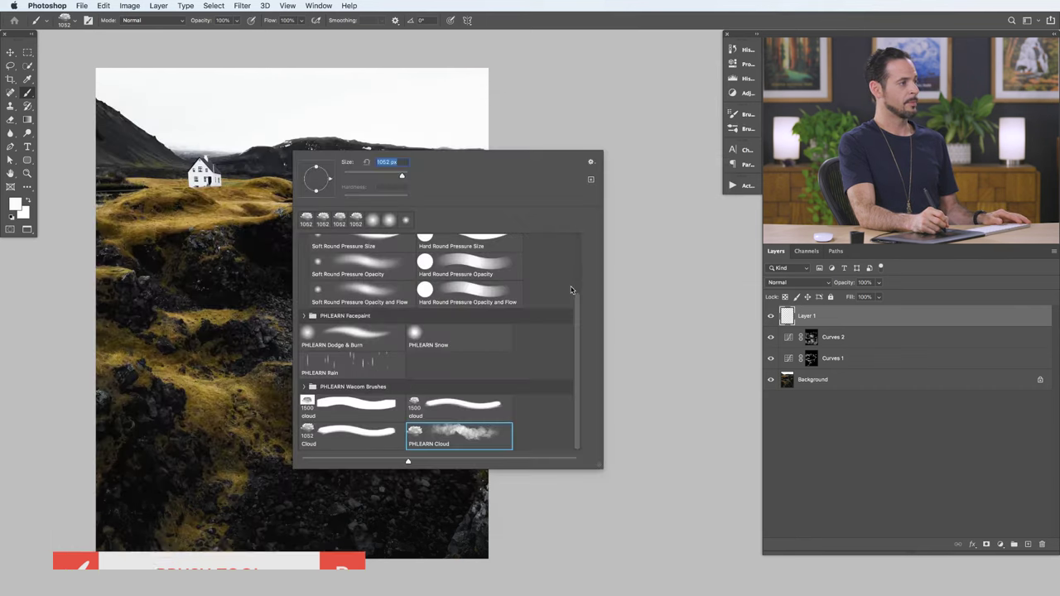
key(Return)
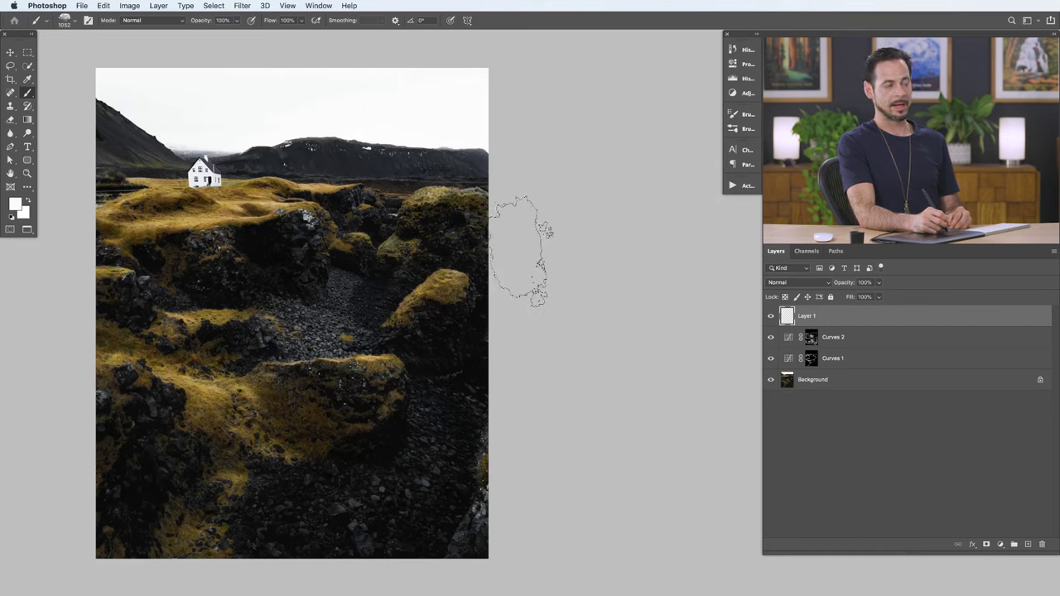
right_click(283, 168)
scroll(577, 355, up, 1)
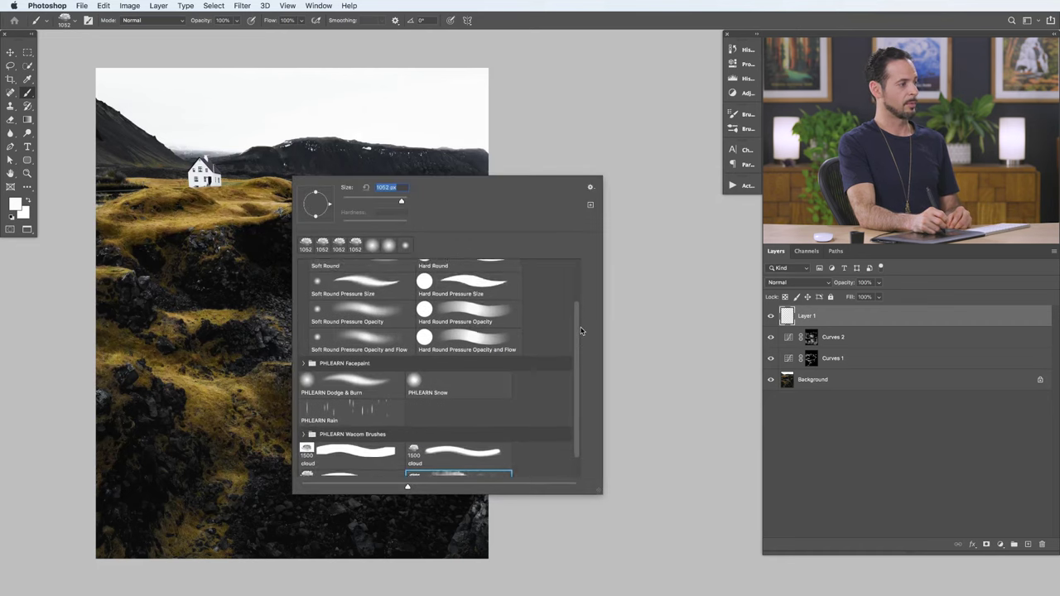
scroll(580, 381, down, 1)
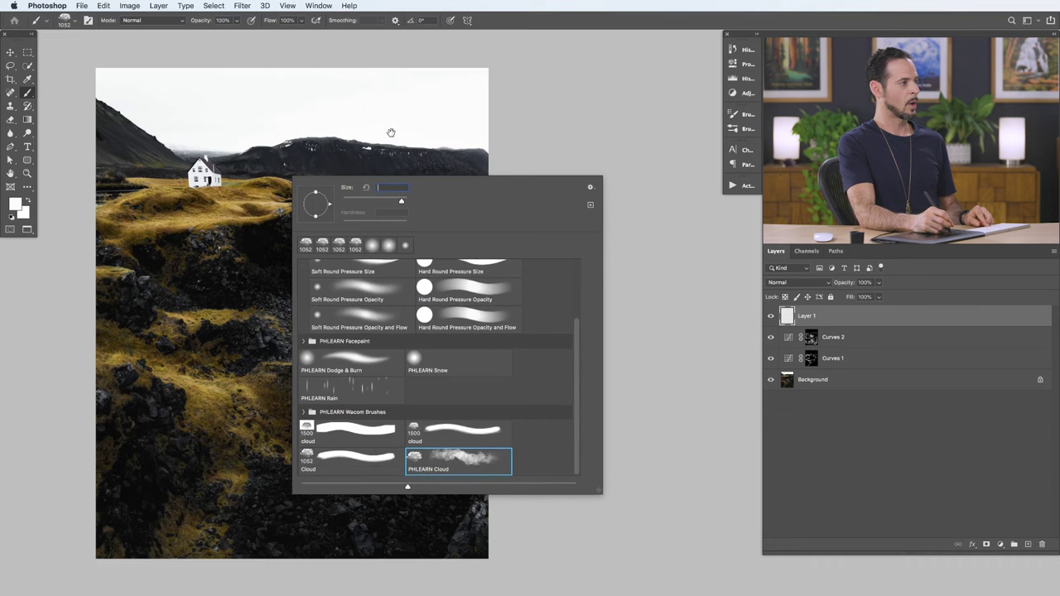
Step: Resize the PHLEARN Cloud brush to about 639 px
key(Escape)
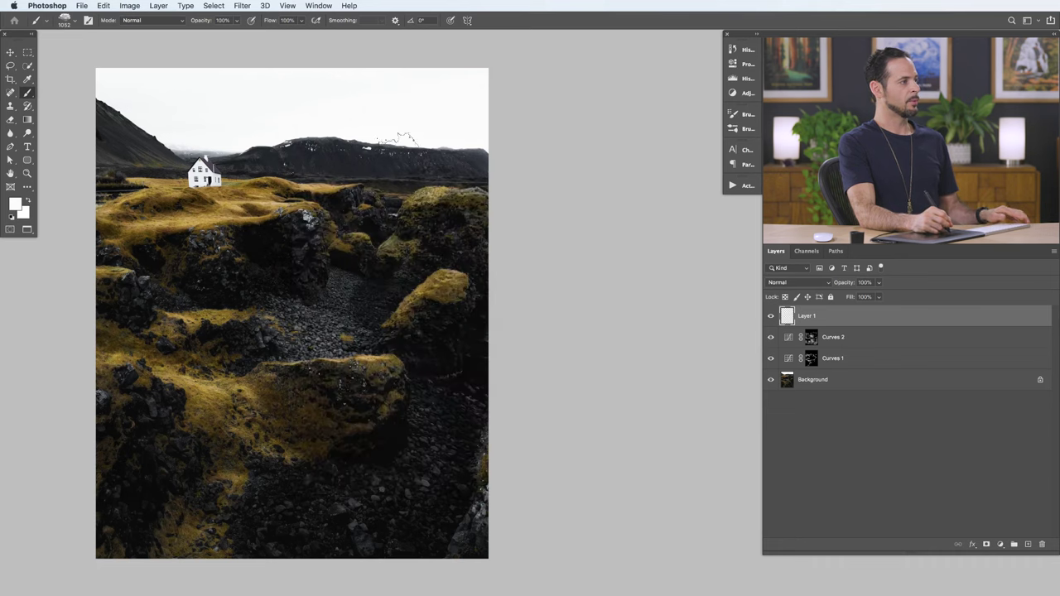
mouse_move(391, 132)
mouse_down()
mouse_move(442, 144)
mouse_move(412, 167)
mouse_move(357, 164)
mouse_up()
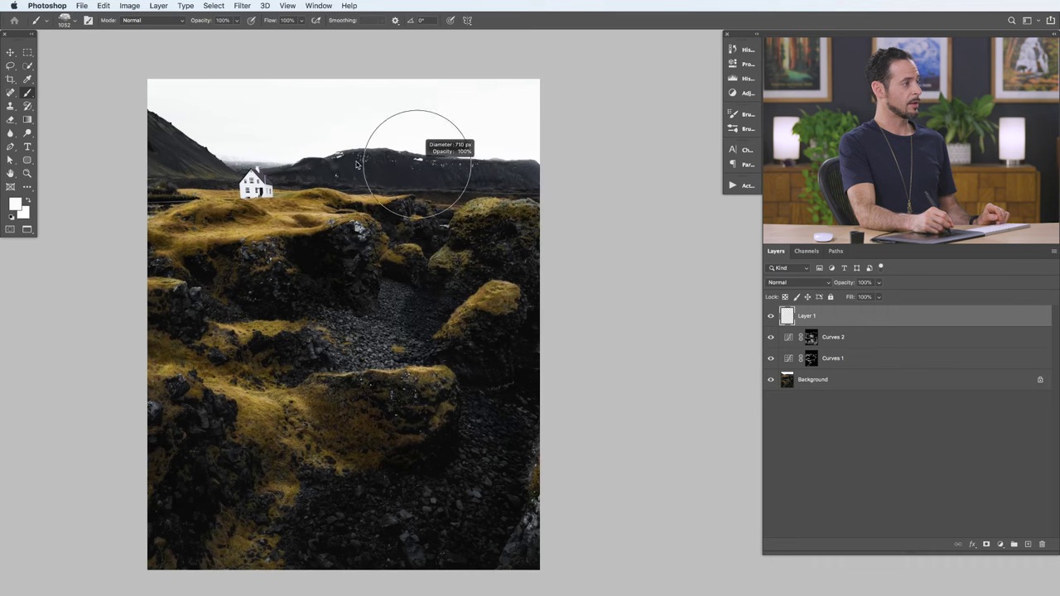
drag(303, 240, 305, 240)
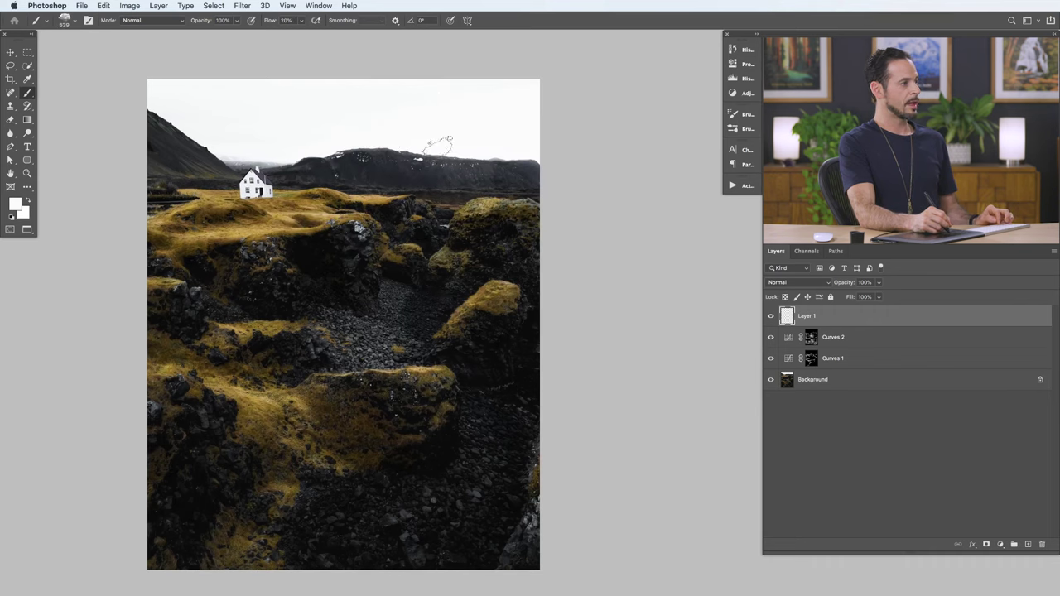
Step: Paint soft white fog over the right, central and left distant mountains on Layer 1
drag(478, 147, 543, 163)
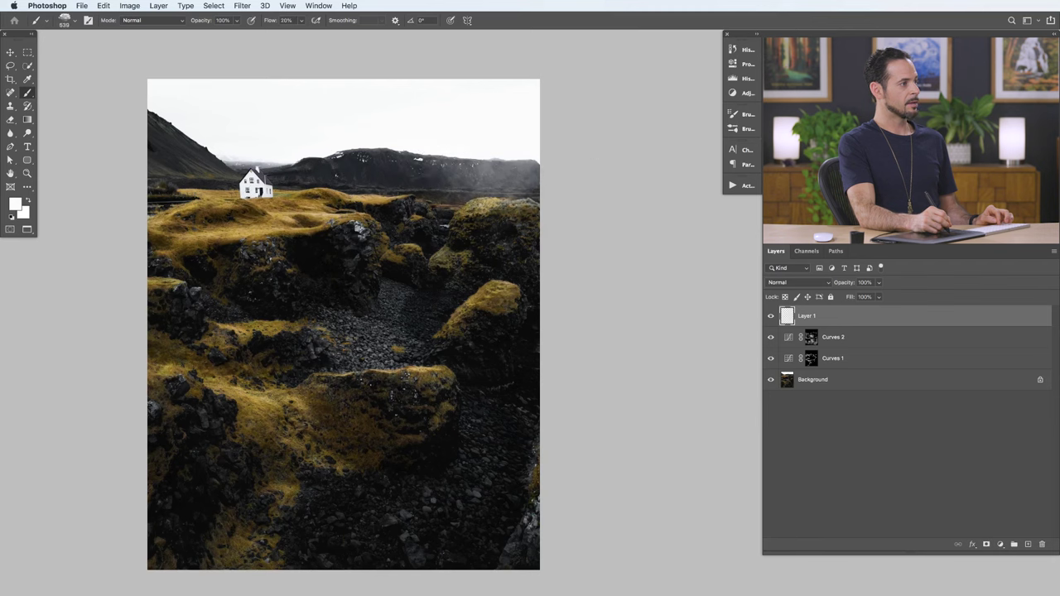
drag(369, 170, 431, 182)
drag(362, 162, 443, 176)
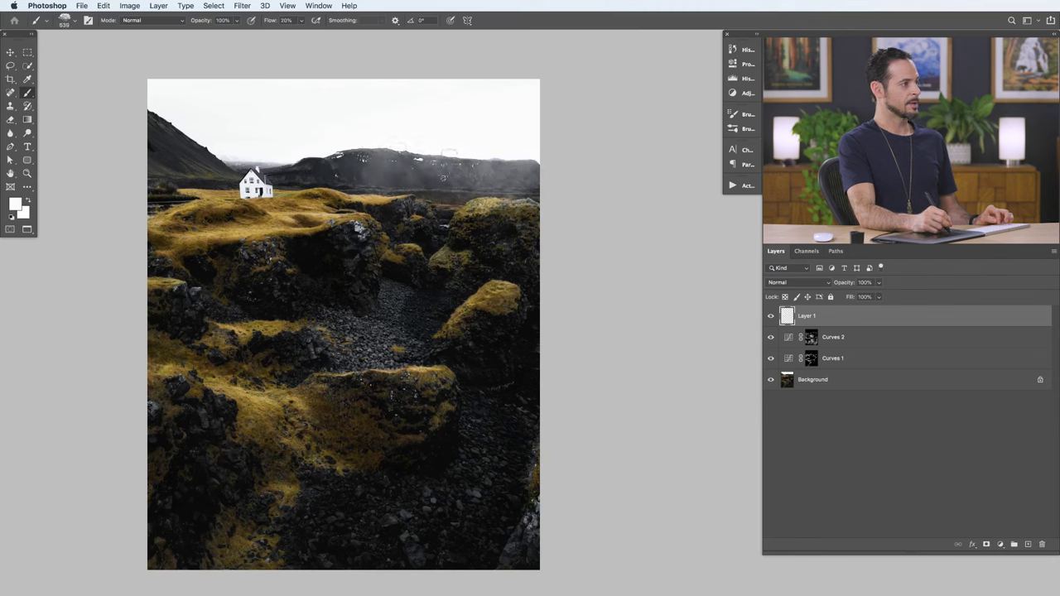
drag(183, 116, 181, 121)
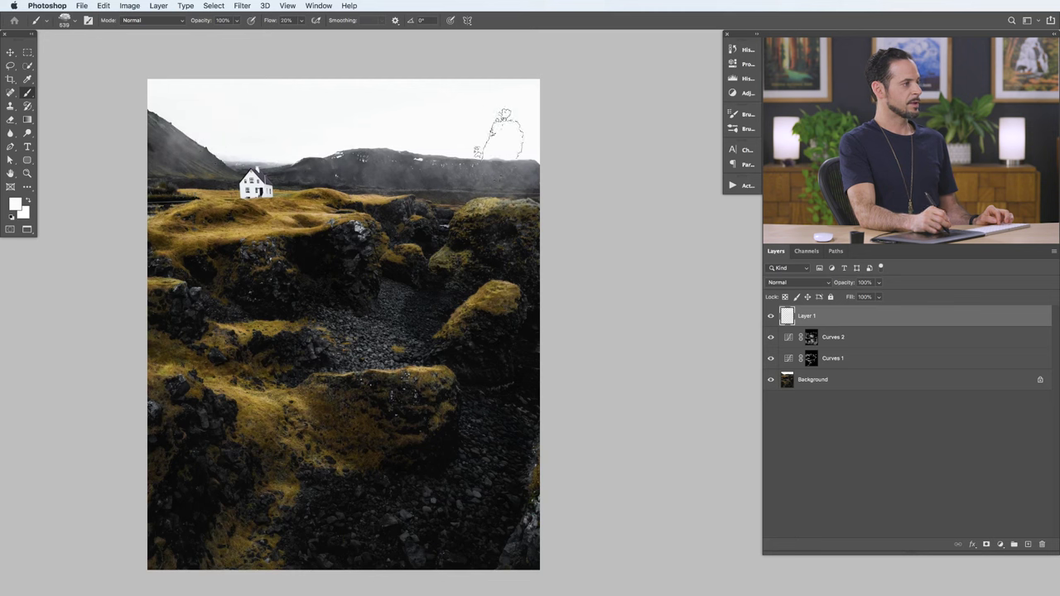
drag(315, 164, 540, 193)
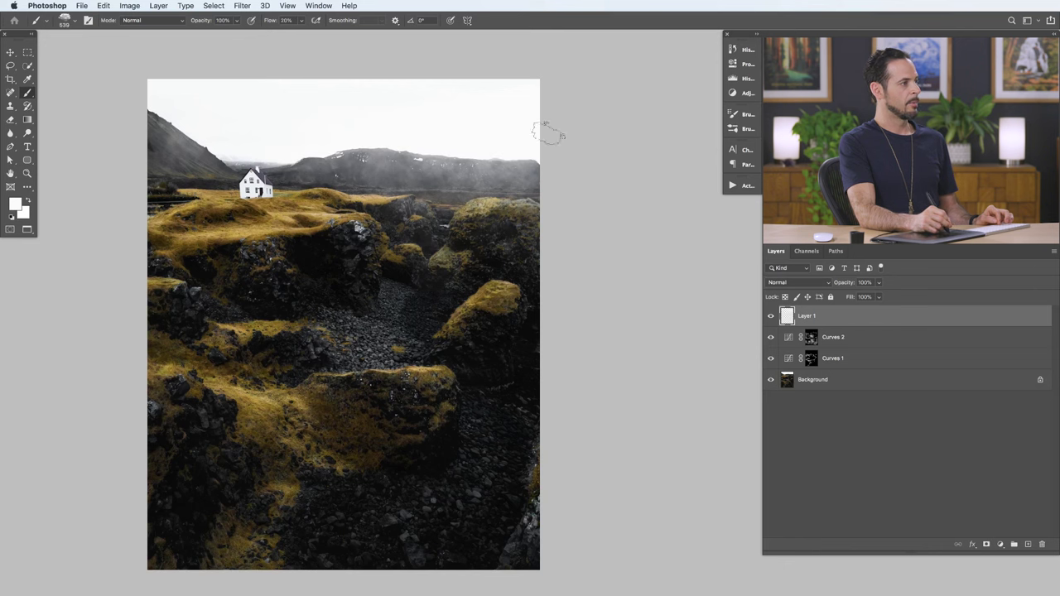
scroll(469, 161, up, 5)
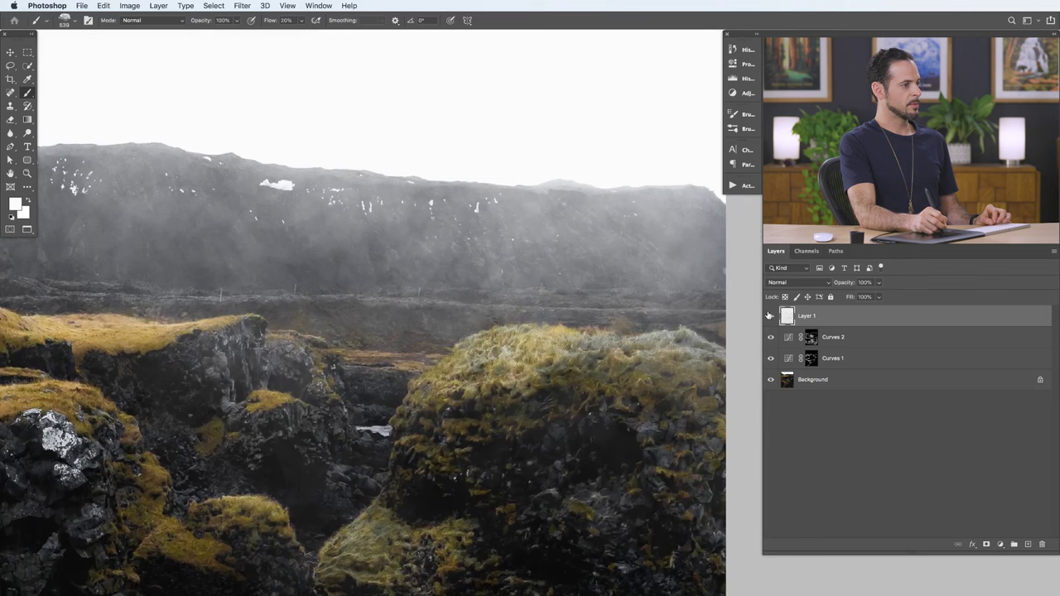
click(770, 316)
click(769, 316)
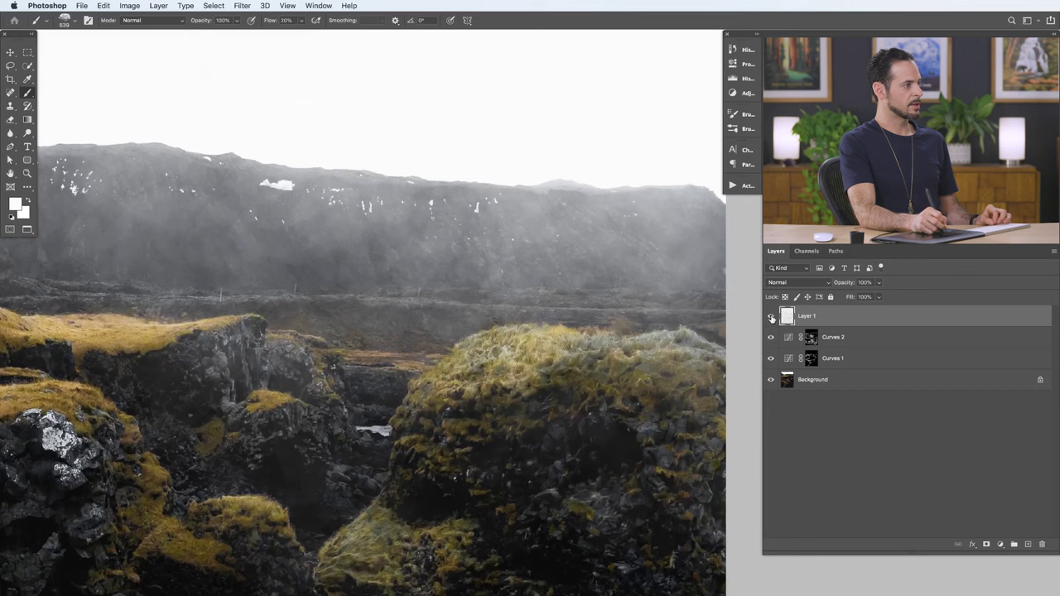
click(770, 316)
click(771, 317)
click(772, 317)
click(771, 317)
click(771, 317)
click(771, 317)
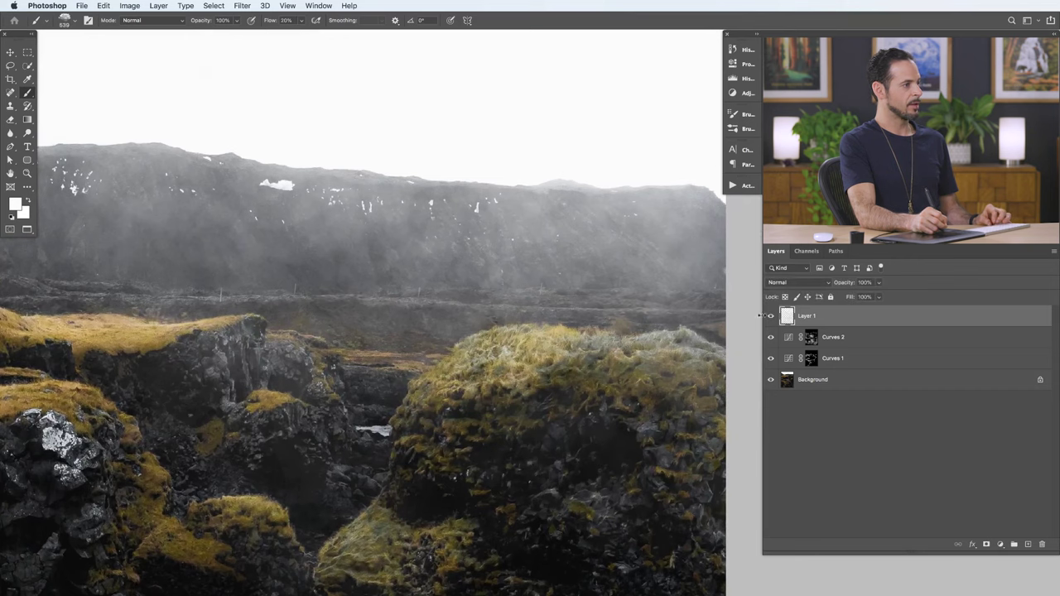
scroll(515, 347, down, 5)
scroll(515, 348, down, 1)
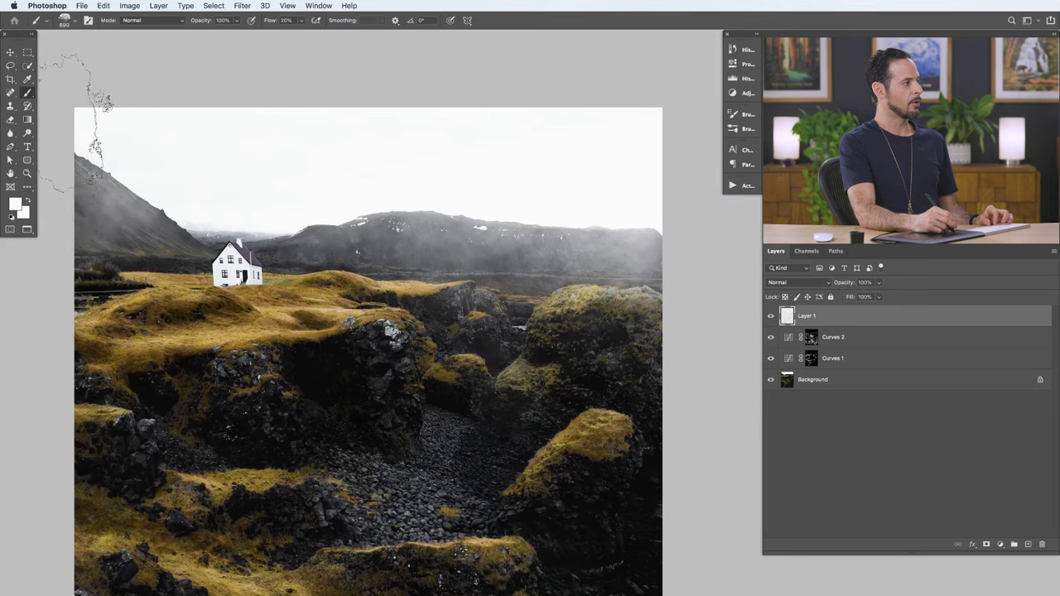
scroll(93, 124, left, 2)
scroll(93, 124, down, 1)
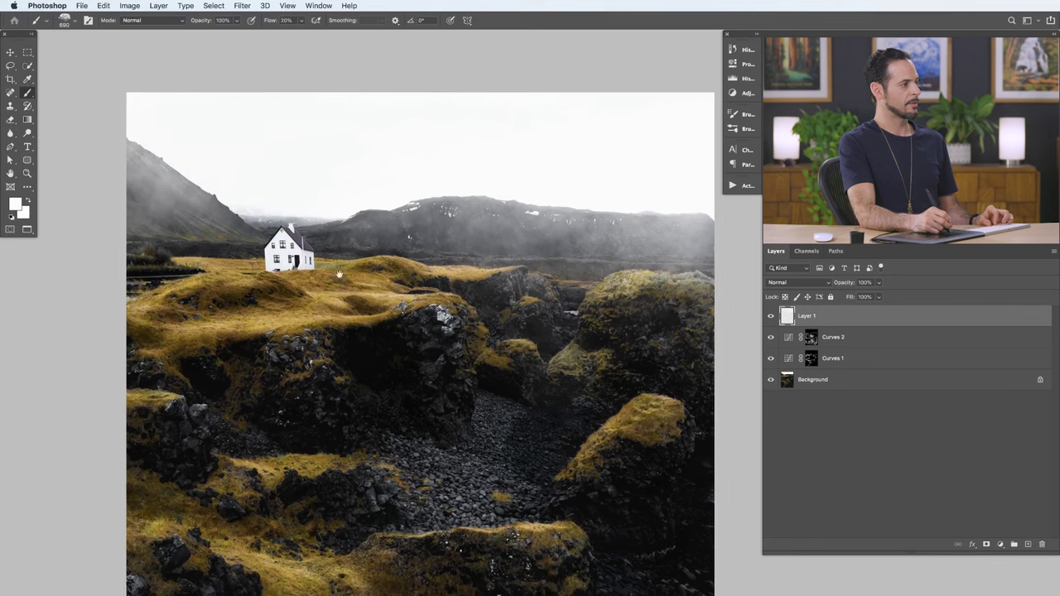
scroll(461, 308, down, 2)
scroll(461, 308, right, 2)
scroll(466, 308, down, 3)
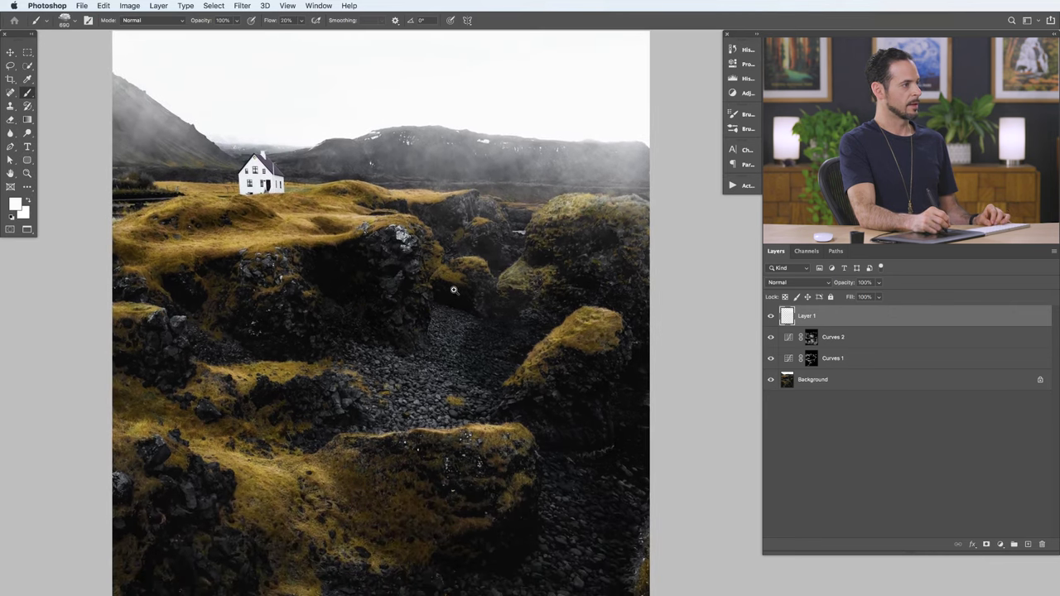
scroll(445, 281, down, 1)
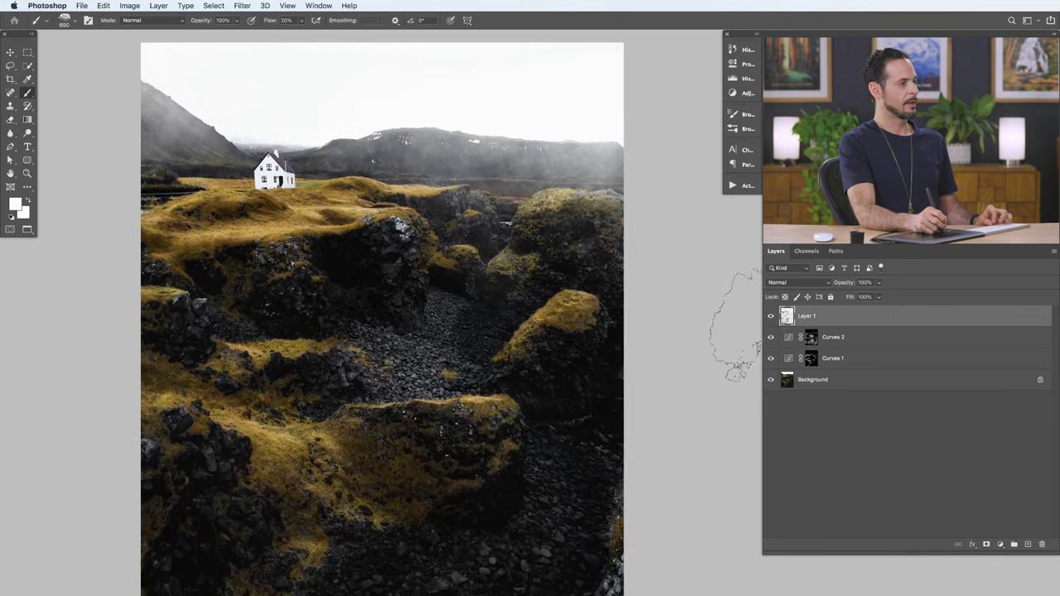
Step: Compare Layer 1's fog on and off, then try fog across the centre gravel and undo it
click(770, 317)
click(770, 316)
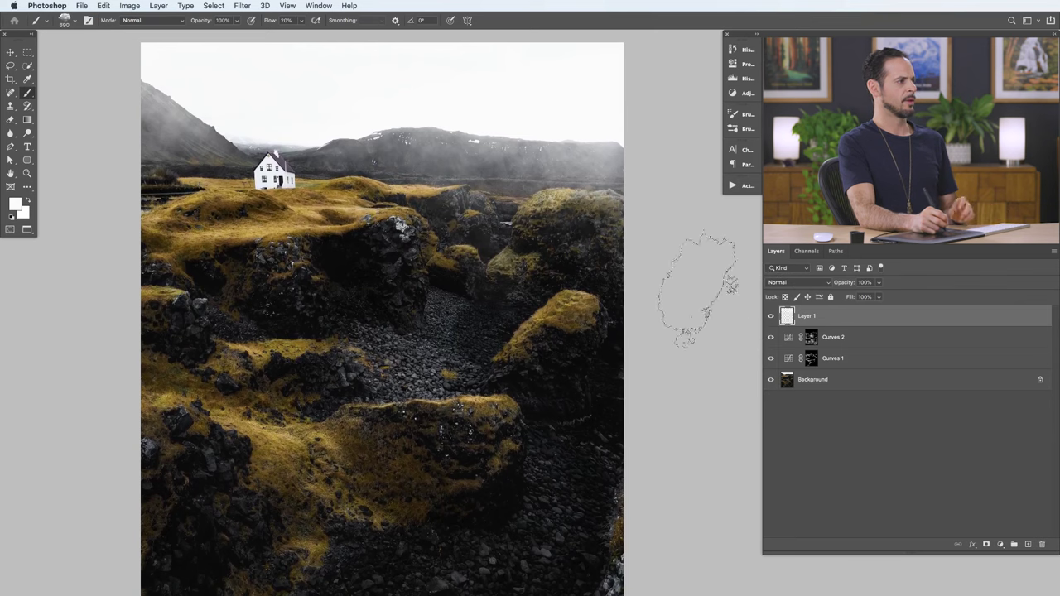
mouse_move(447, 298)
mouse_down()
mouse_move(249, 348)
mouse_move(331, 364)
mouse_move(116, 348)
mouse_move(191, 348)
mouse_move(389, 406)
mouse_move(415, 381)
mouse_move(315, 390)
mouse_move(153, 274)
mouse_move(158, 216)
mouse_up()
mouse_move(230, 317)
mouse_down()
mouse_move(323, 397)
mouse_move(414, 448)
mouse_move(528, 338)
mouse_up()
key(super+z)
key(super+z)
key(super+z)
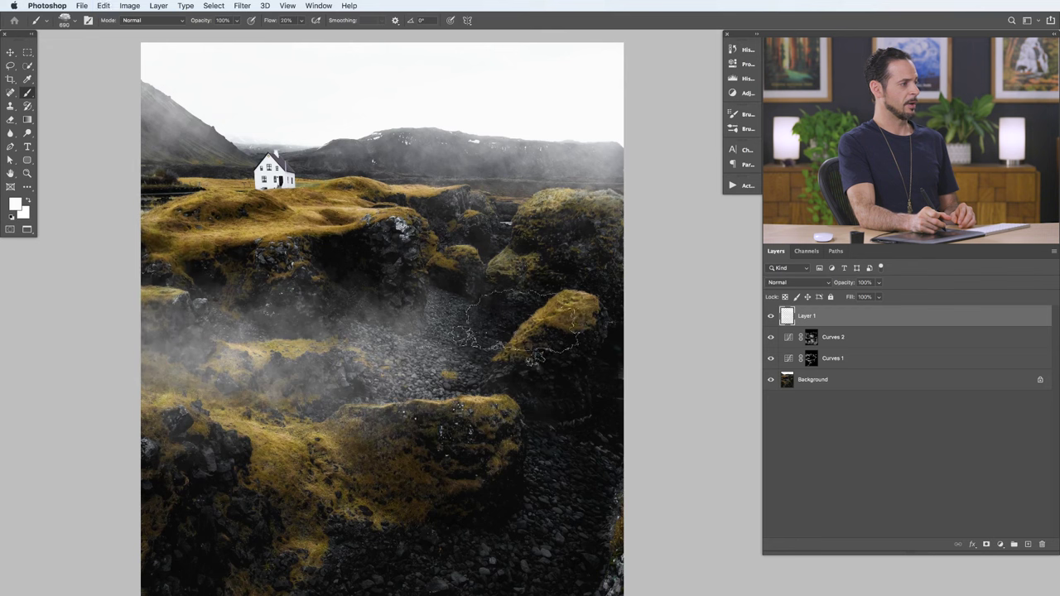
key(super+z)
key(super+z)
key(super+z)
key(super+z)
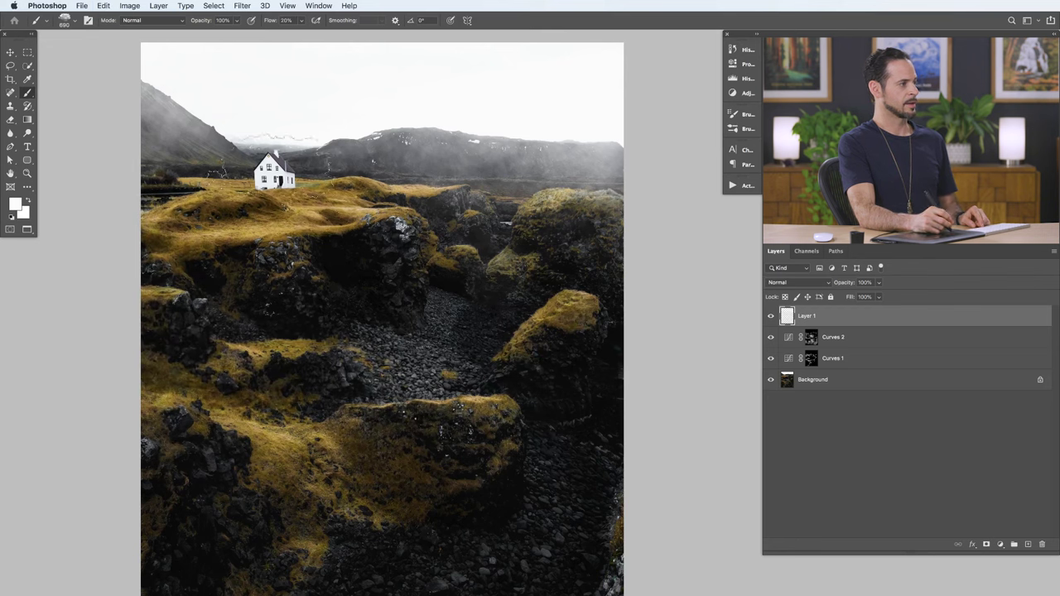
Step: Paint a soft haze over the left foreground rocks
mouse_move(282, 368)
mouse_down()
mouse_move(119, 426)
mouse_move(130, 379)
mouse_move(52, 461)
mouse_up()
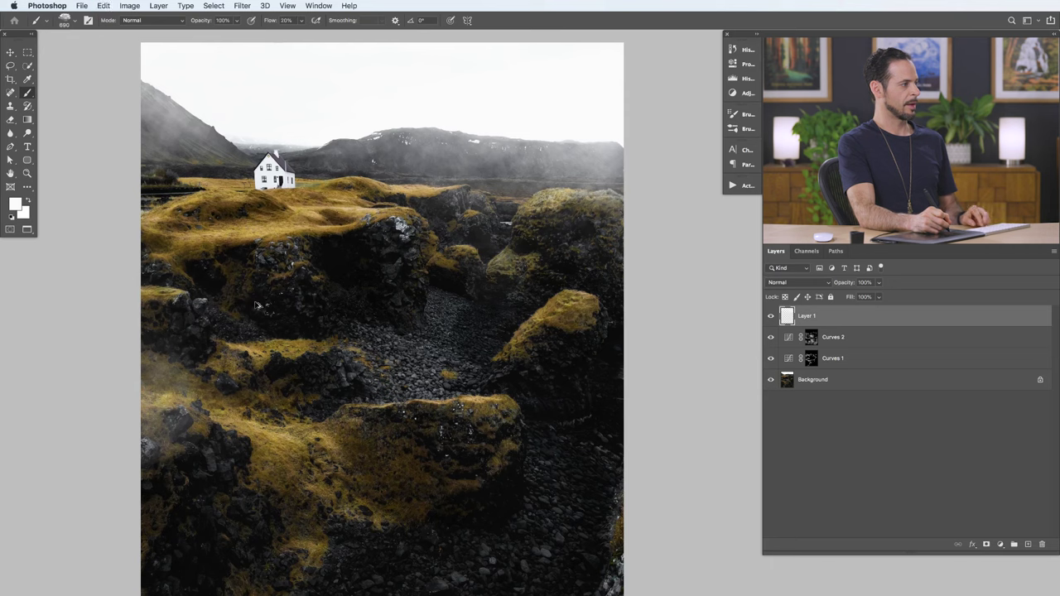
drag(368, 425, 365, 402)
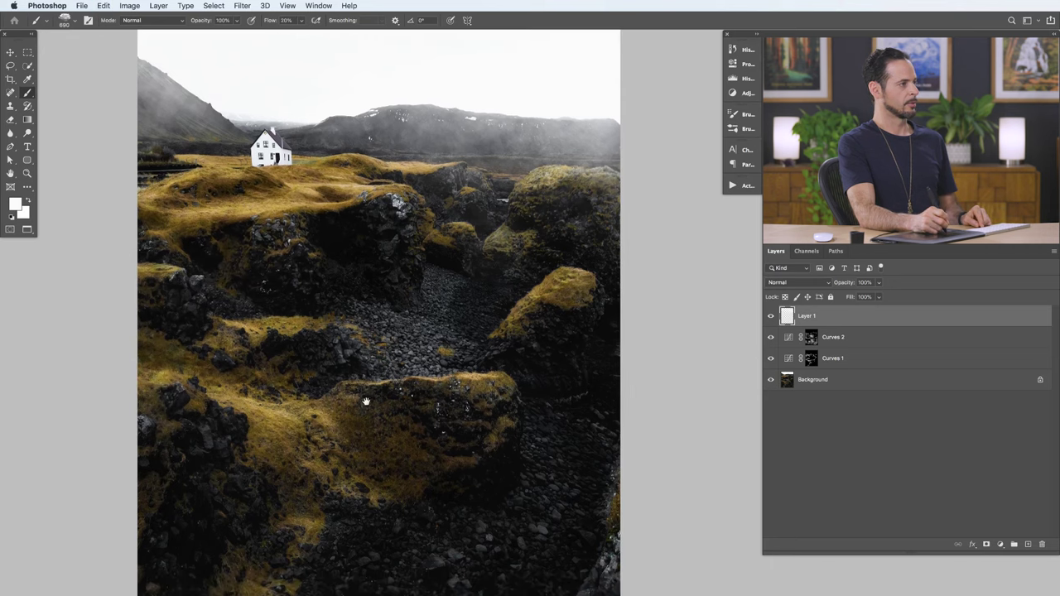
scroll(395, 393, down, 3)
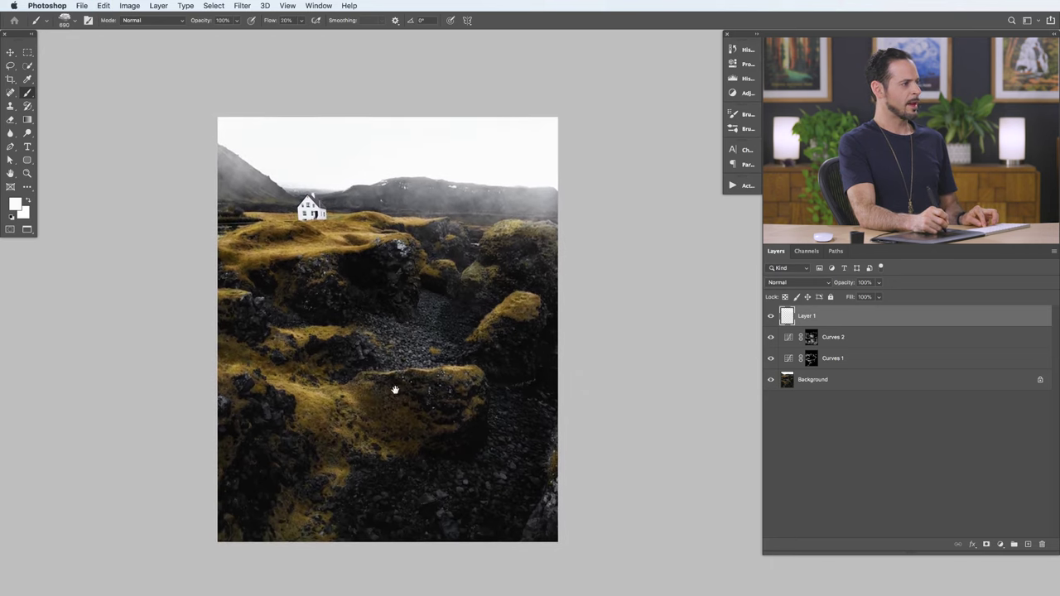
scroll(395, 390, up, 1)
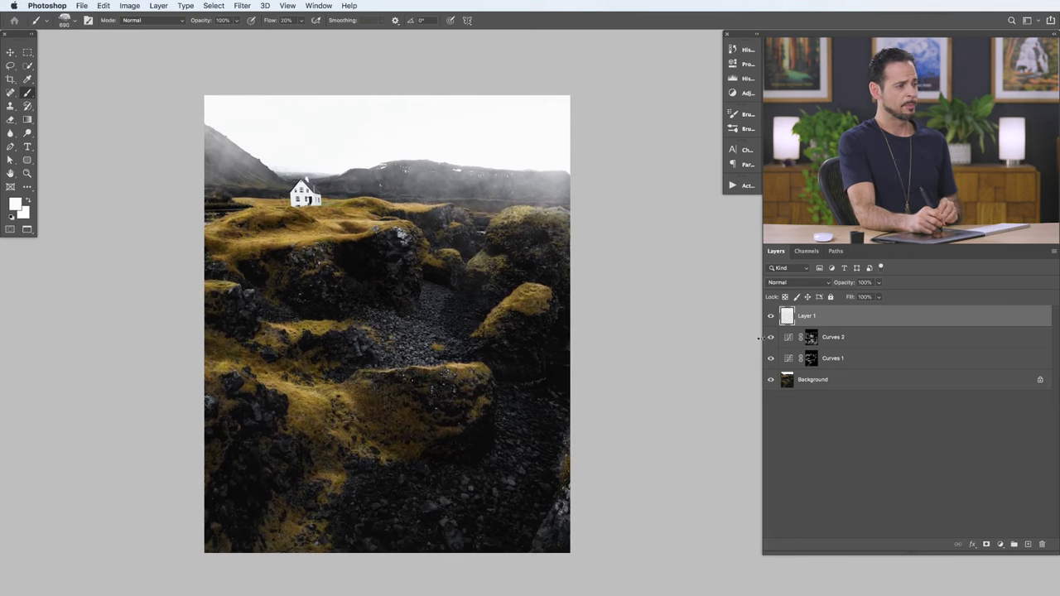
click(776, 358)
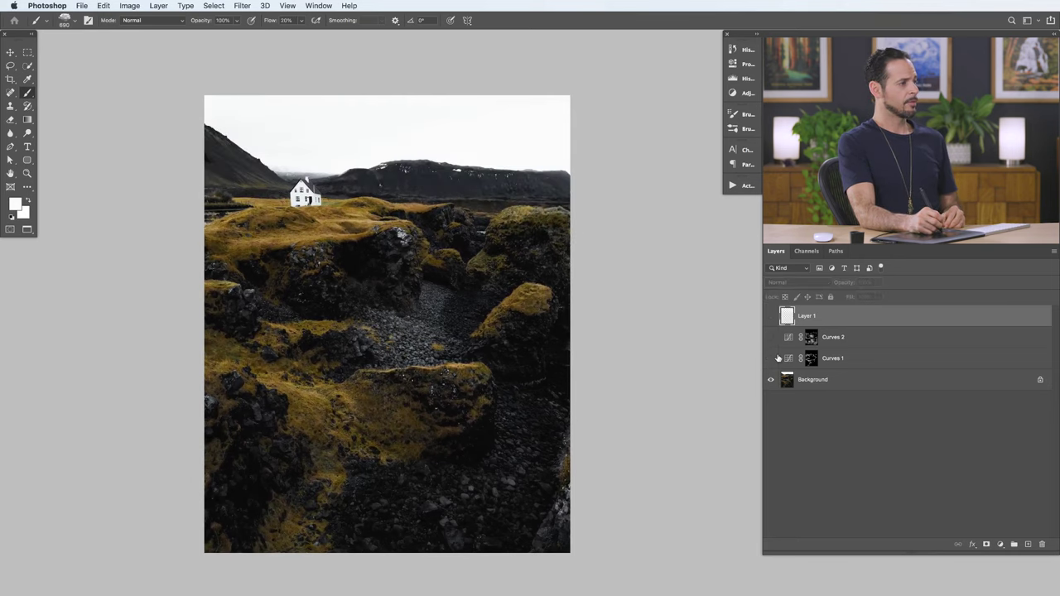
click(772, 317)
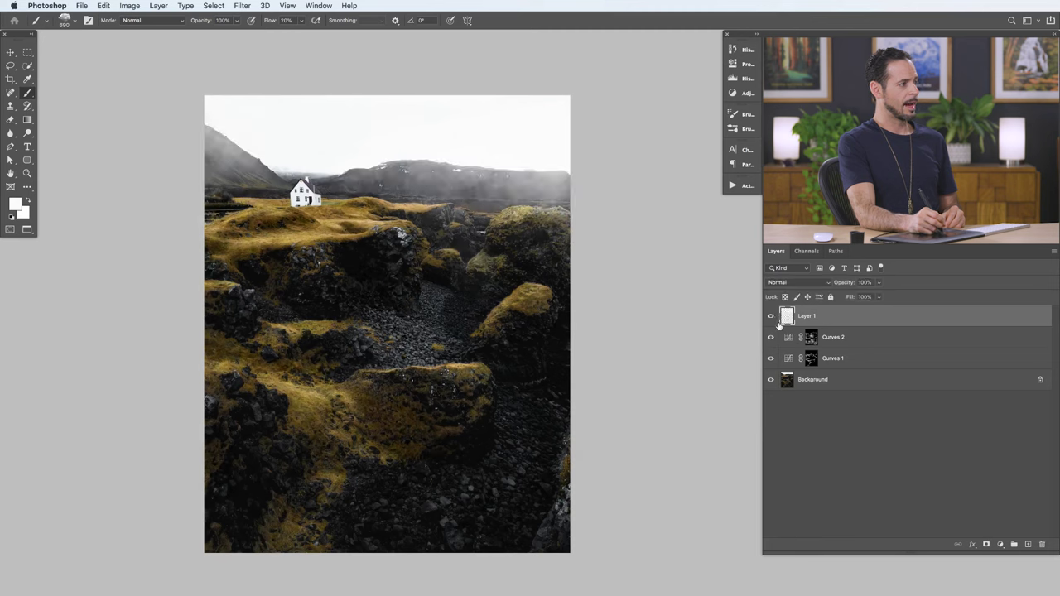